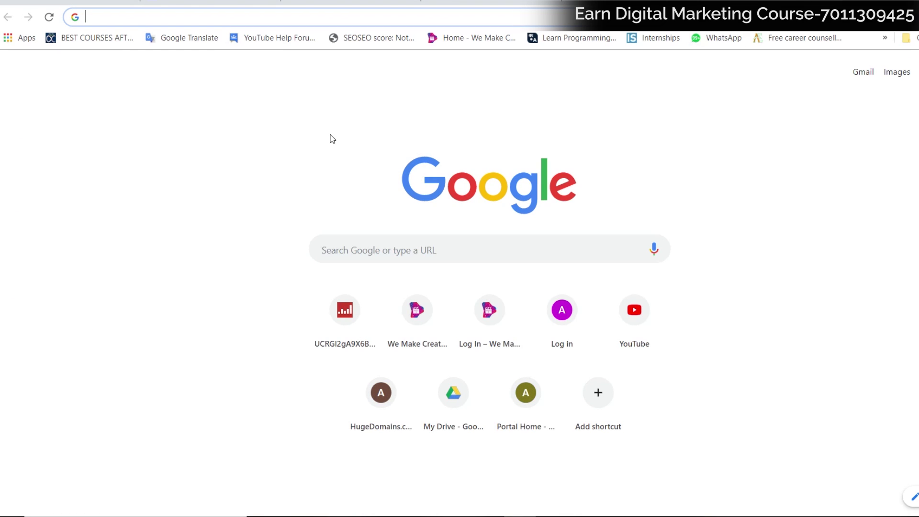
Search the web for "videoscribe software free" and open the VideoScribe free trial sign-up page from the first result
type("videosc")
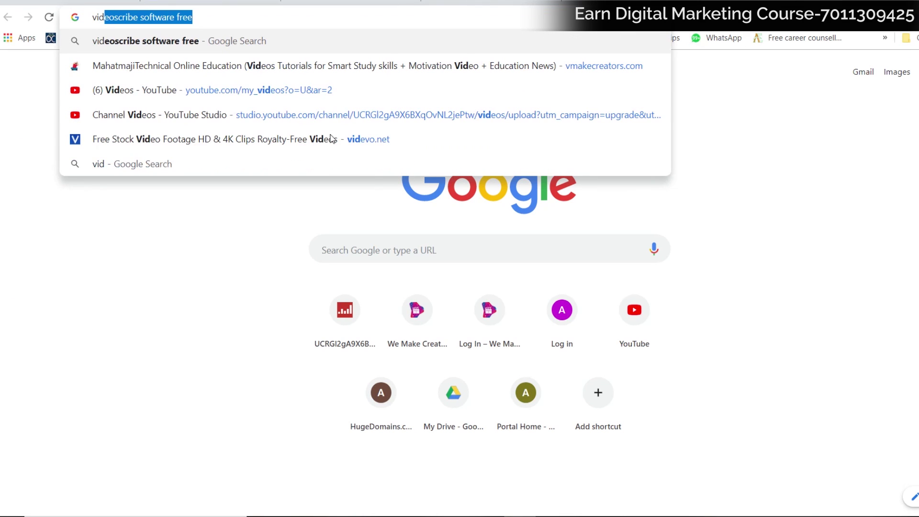
type("ri")
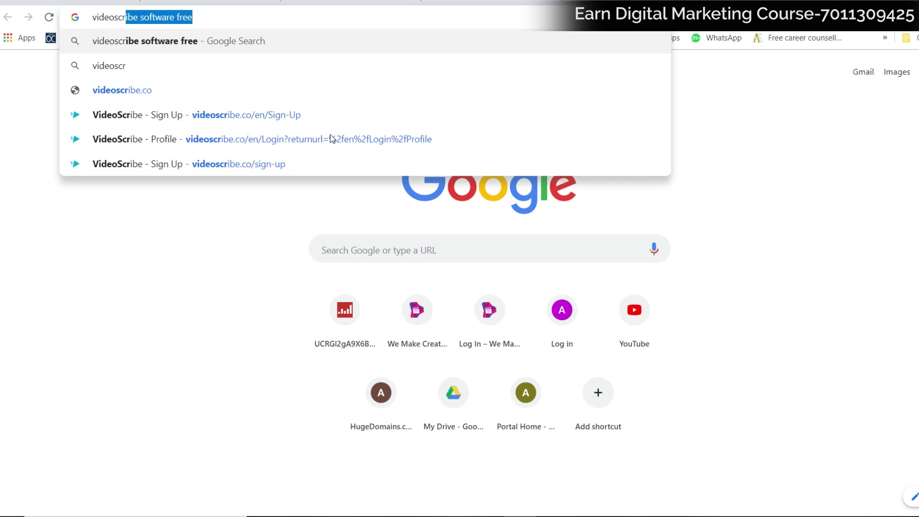
left_click(207, 42)
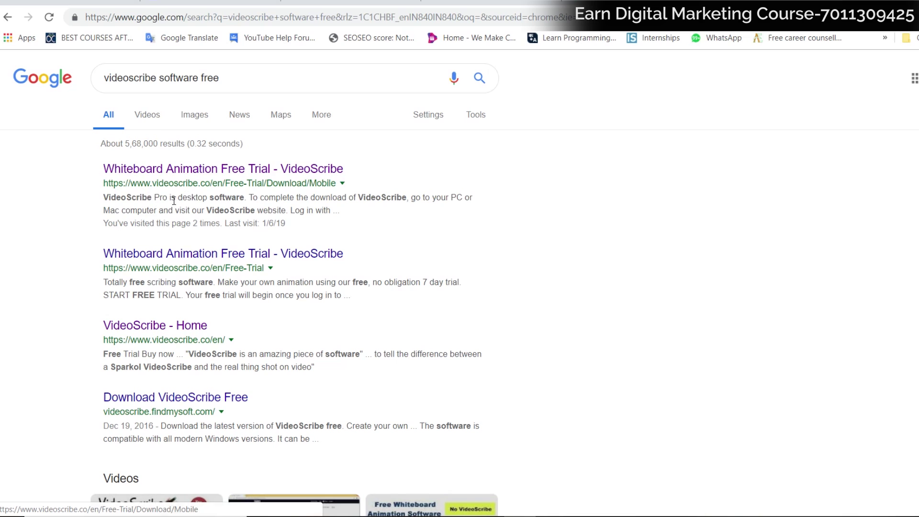
left_click(228, 171)
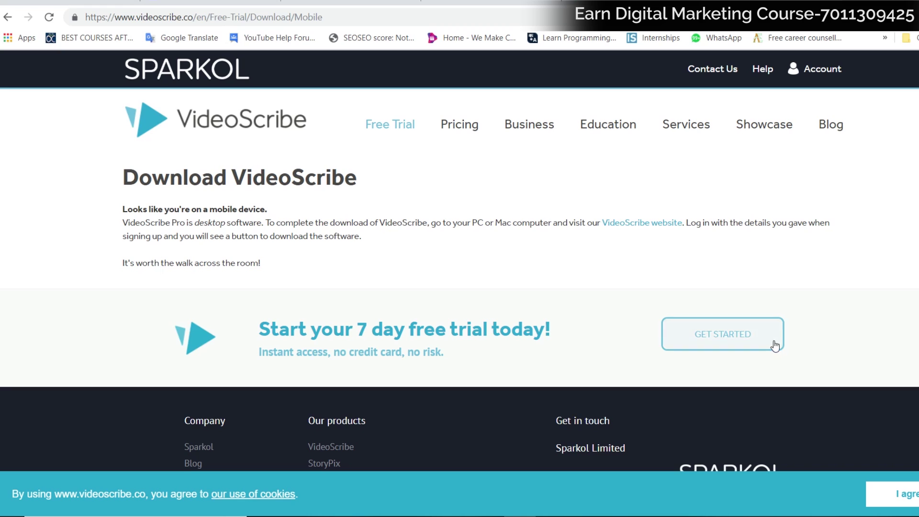
left_click(742, 344)
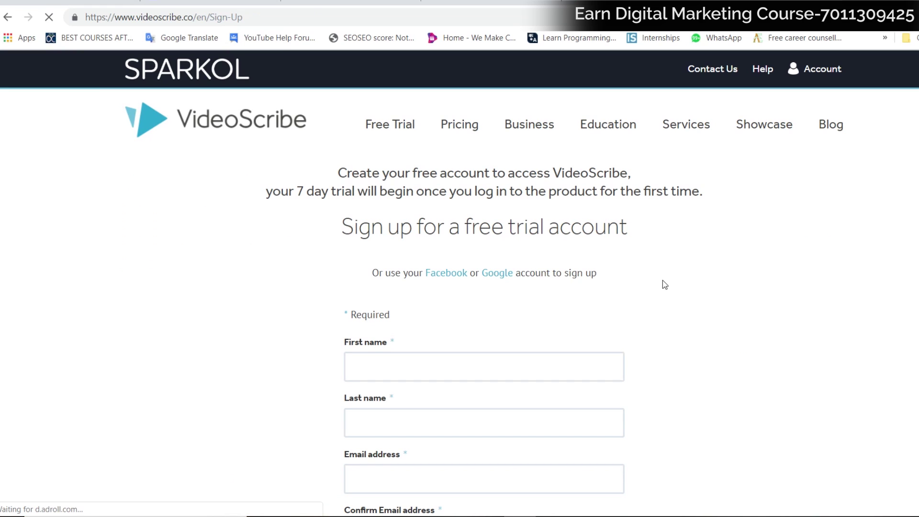
Review the free trial sign-up form, from the required fields to the consent options and account creation
scroll(613, 271, "down", 3)
left_click(515, 244)
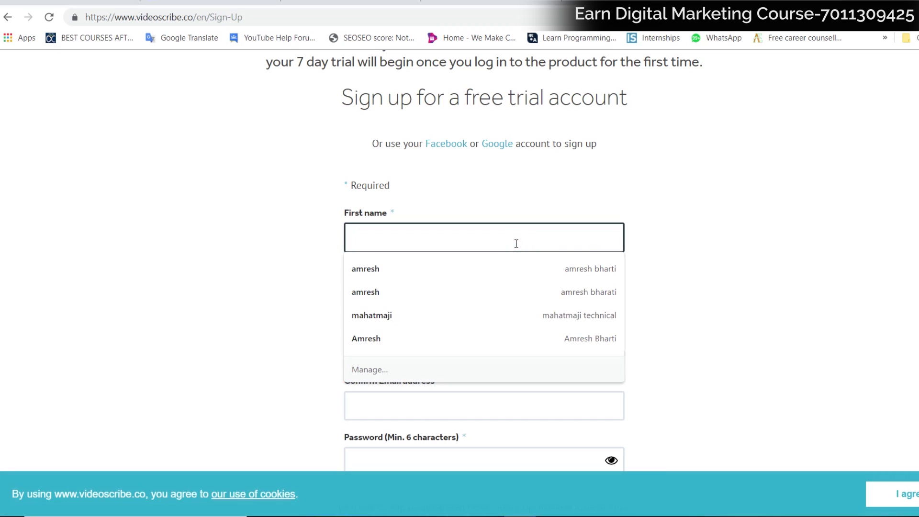
left_click(761, 250)
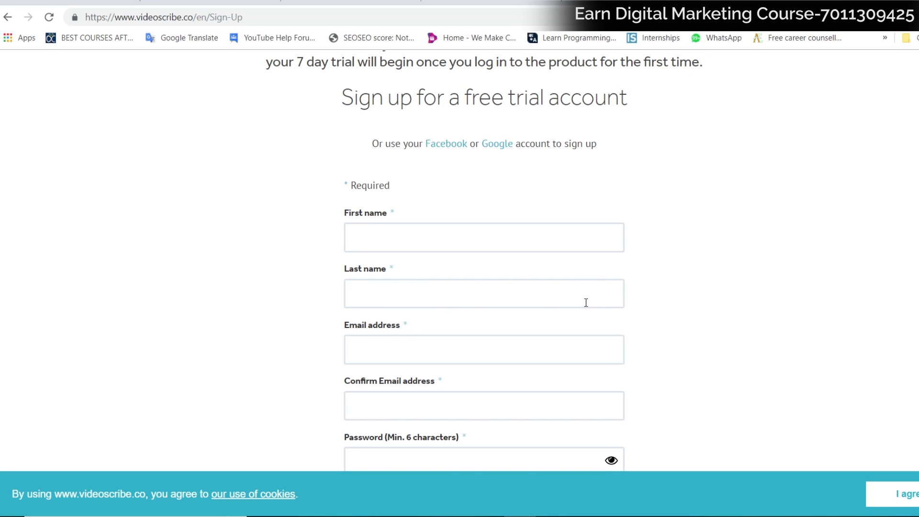
scroll(594, 304, "down", 1)
scroll(587, 303, "down", 1)
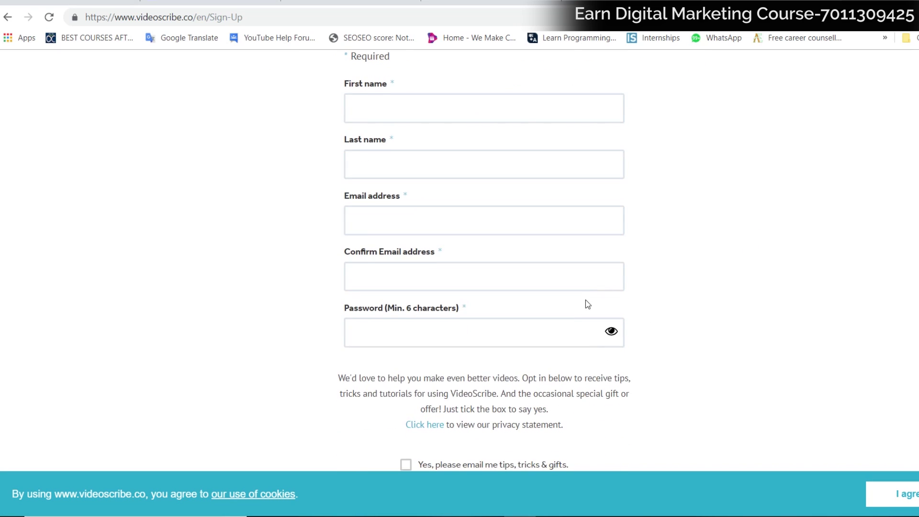
scroll(586, 301, "down", 2)
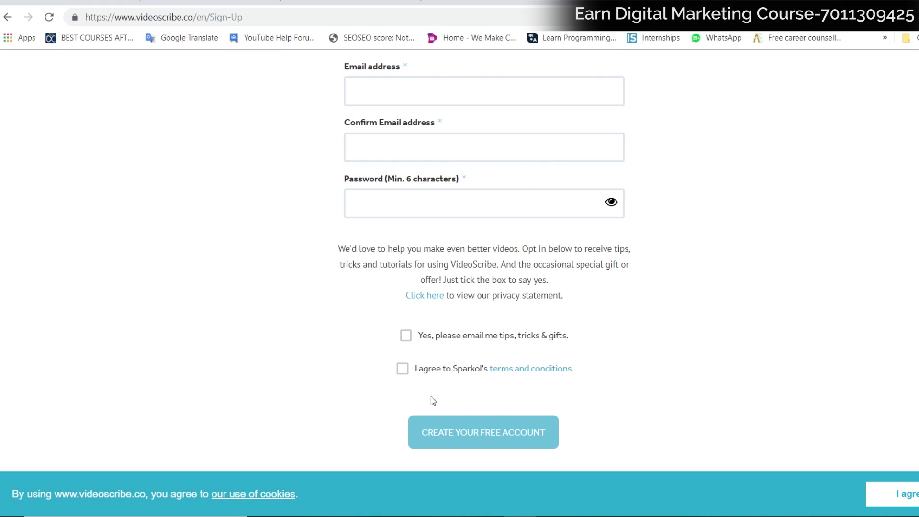
scroll(533, 435, "down", 1)
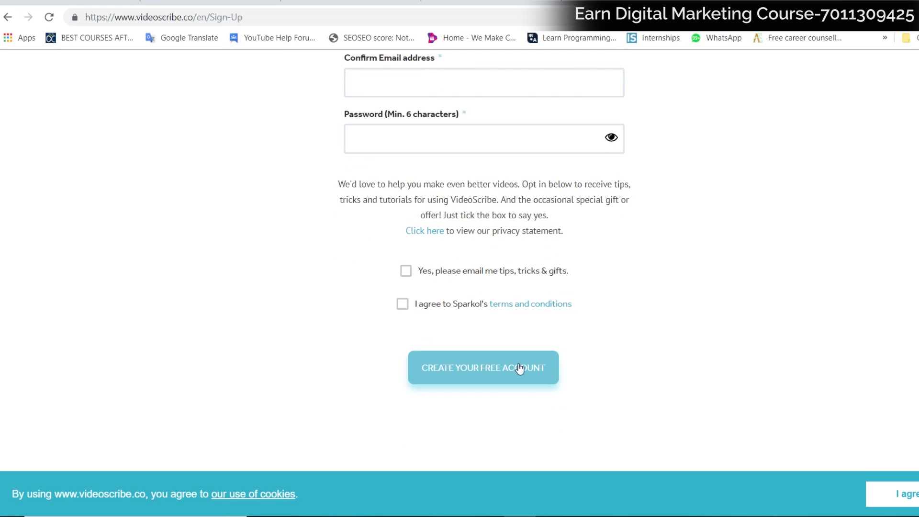
left_click(526, 380)
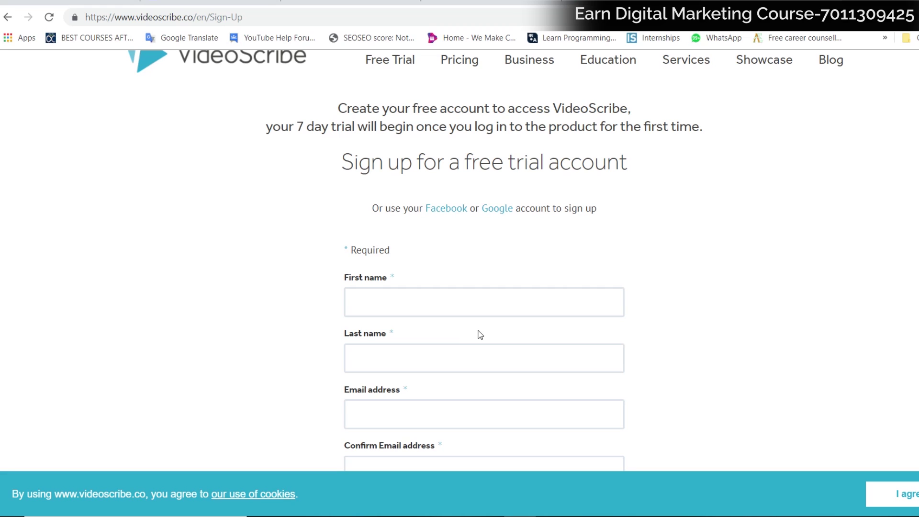
Fill in the first name, last name, email address and confirmation email on the sign-up form
left_click(444, 306)
left_click(431, 333)
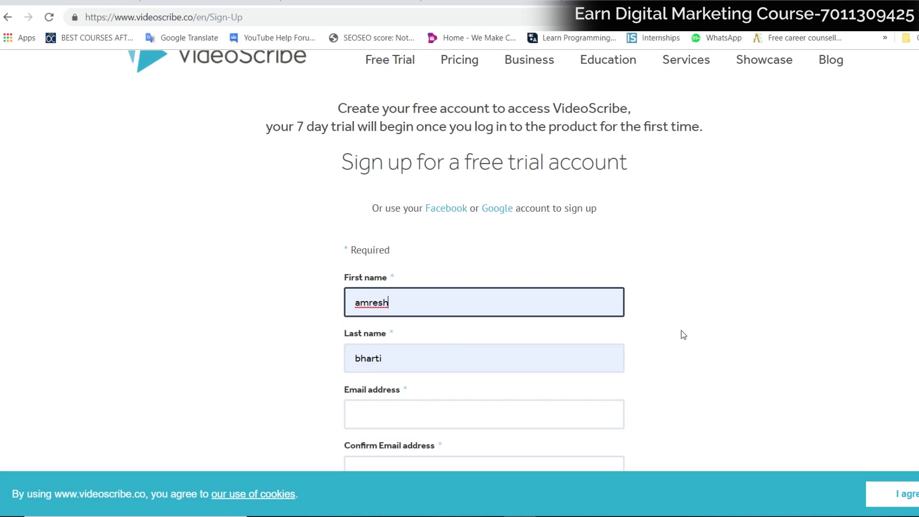
scroll(681, 331, "down", 2)
left_click(410, 276)
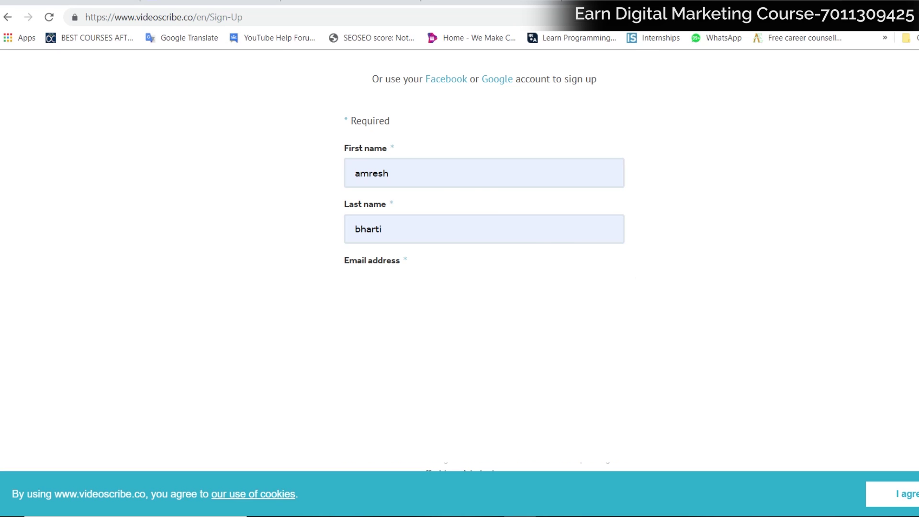
right_click(420, 283)
left_click(459, 70)
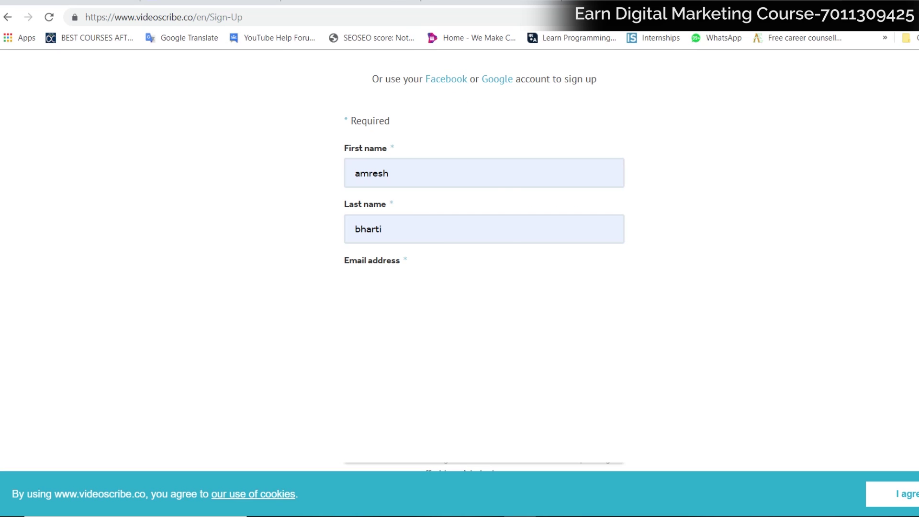
right_click(398, 283)
left_click(428, 237)
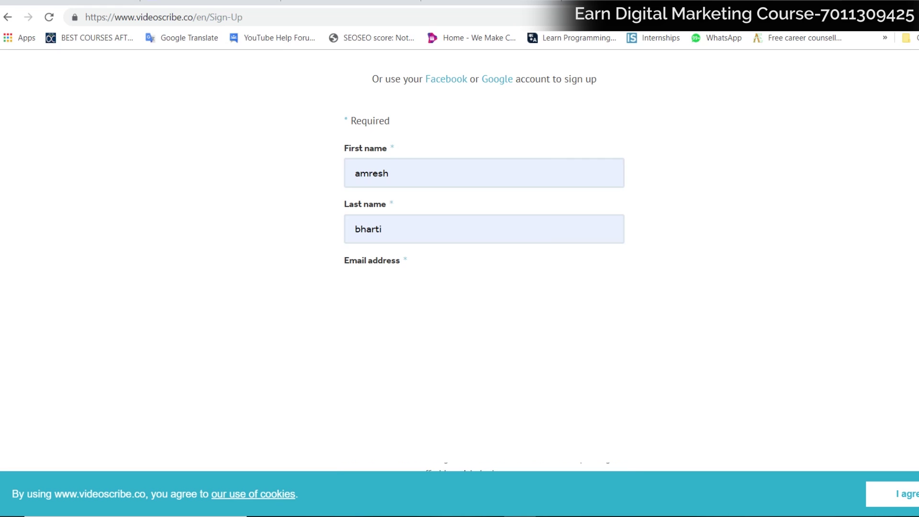
Opt in to tips, tricks and gifts emails, agree to Sparkol's terms and conditions, and submit the sign-up form
scroll(455, 354, "down", 4)
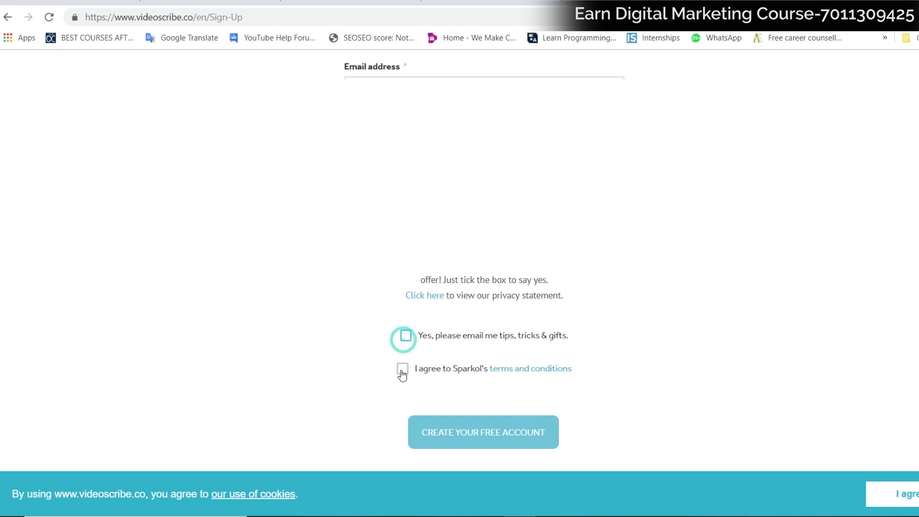
left_click(402, 372)
left_click(462, 449)
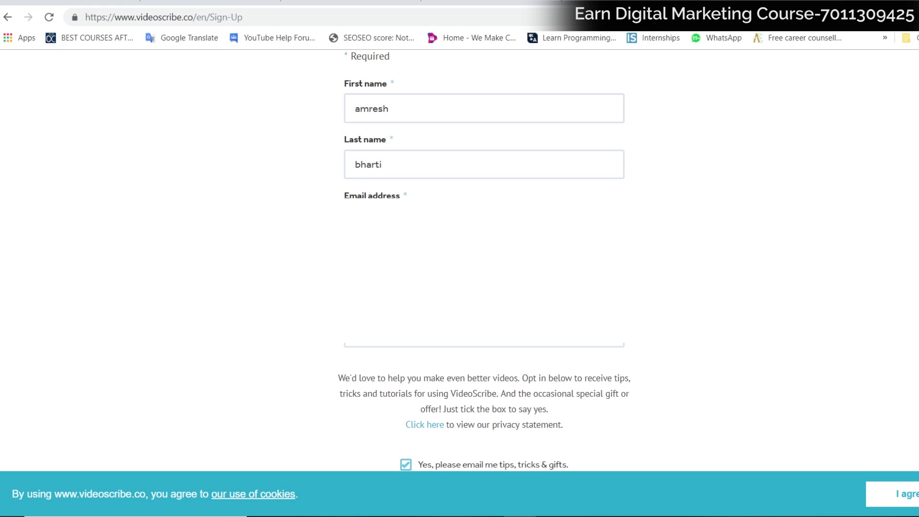
Replace the email address and its confirmation with a different address, resubmit the sign-up form and bring up the desktop download options
right_click(364, 343)
key("Escape")
right_click(364, 343)
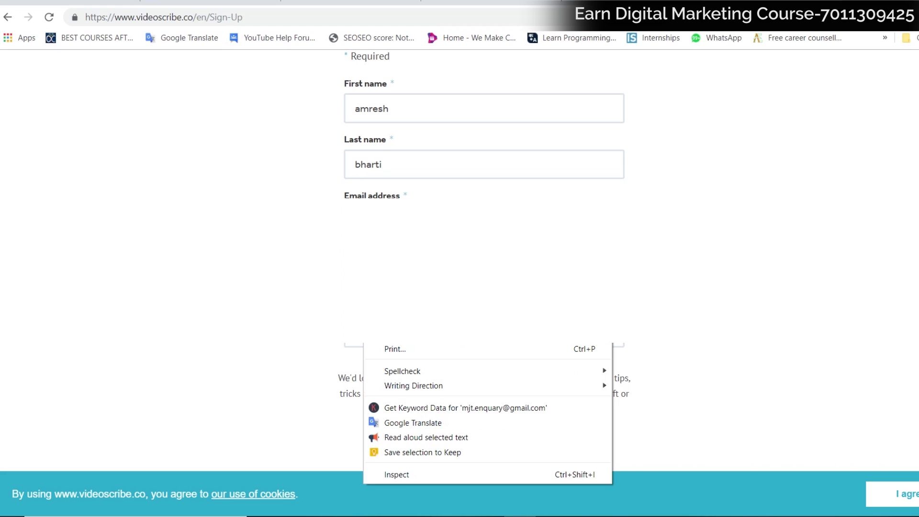
key("Escape")
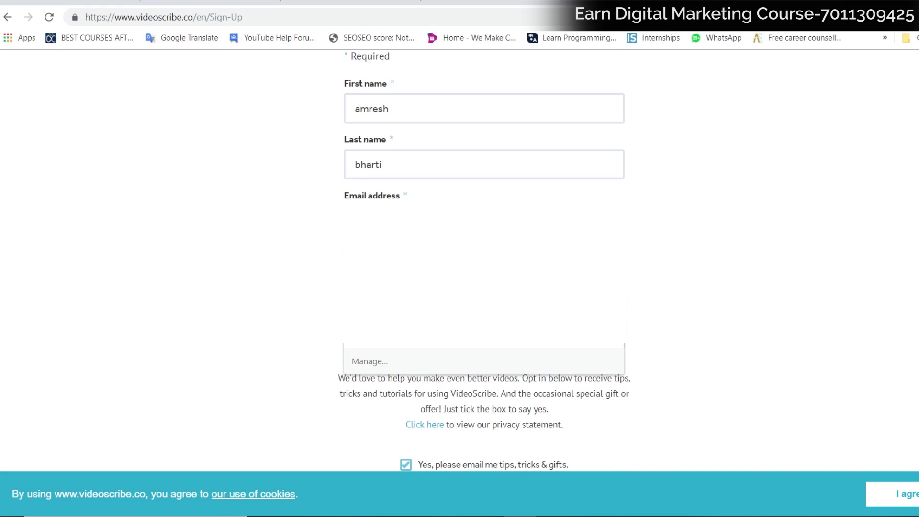
right_click(401, 279)
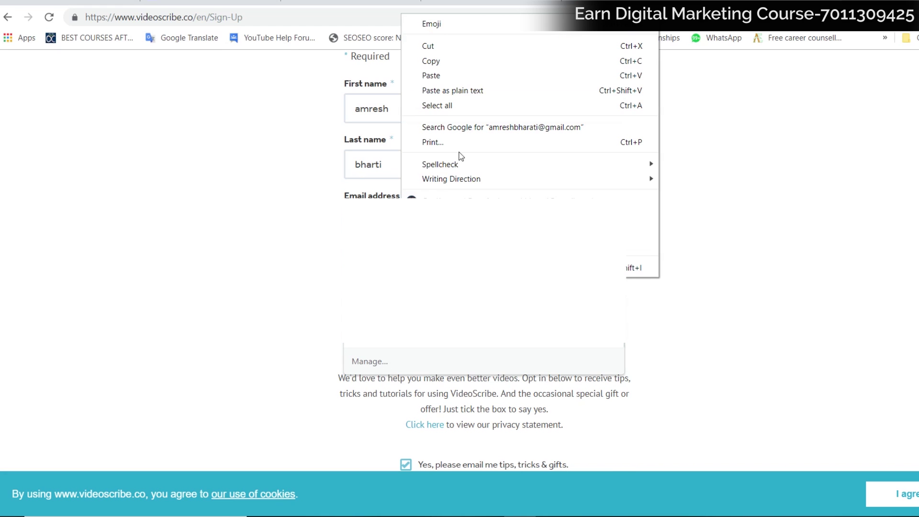
left_click(438, 74)
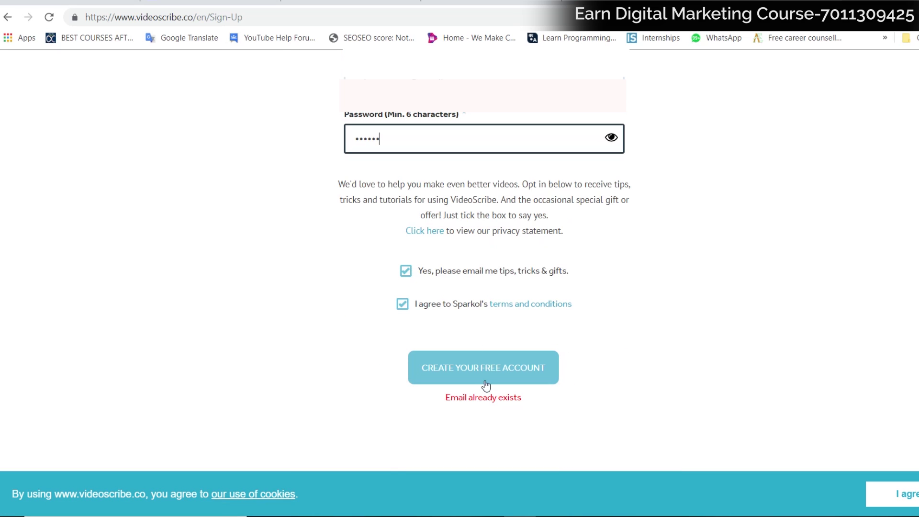
left_click(486, 376)
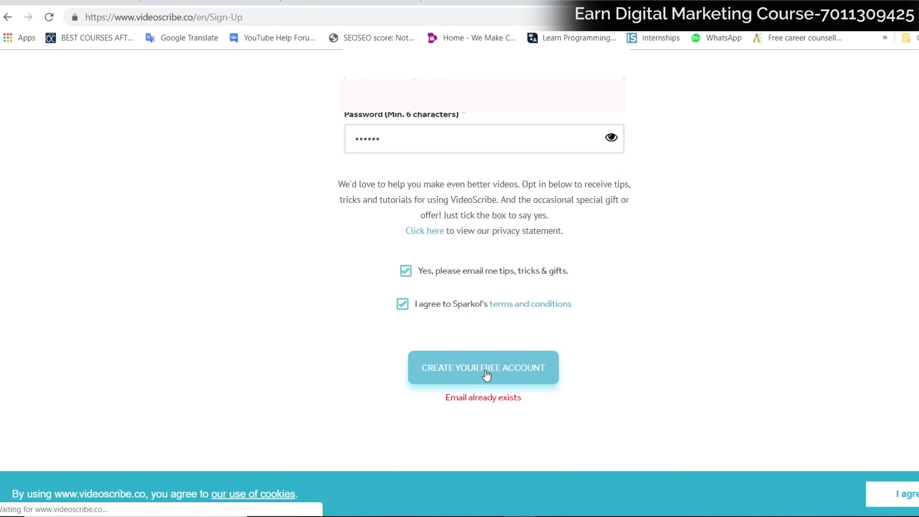
scroll(497, 351, "down", 4)
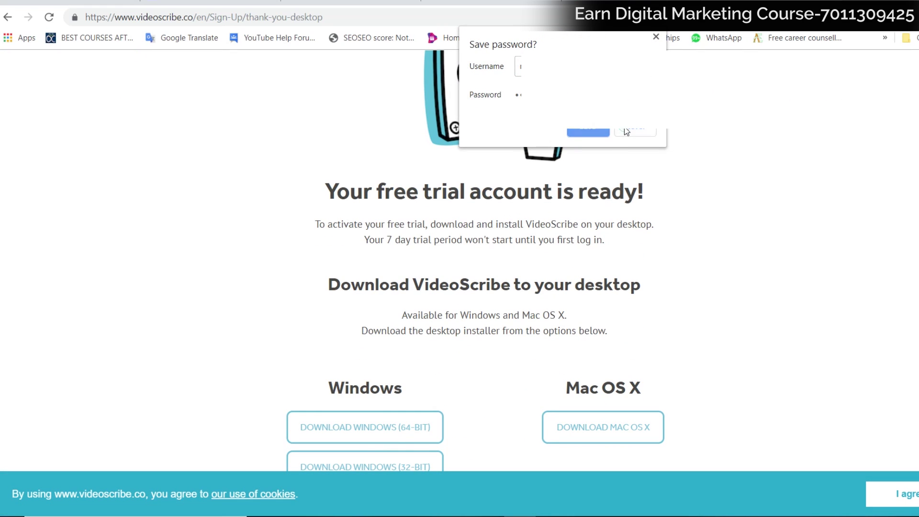
scroll(481, 359, "down", 1)
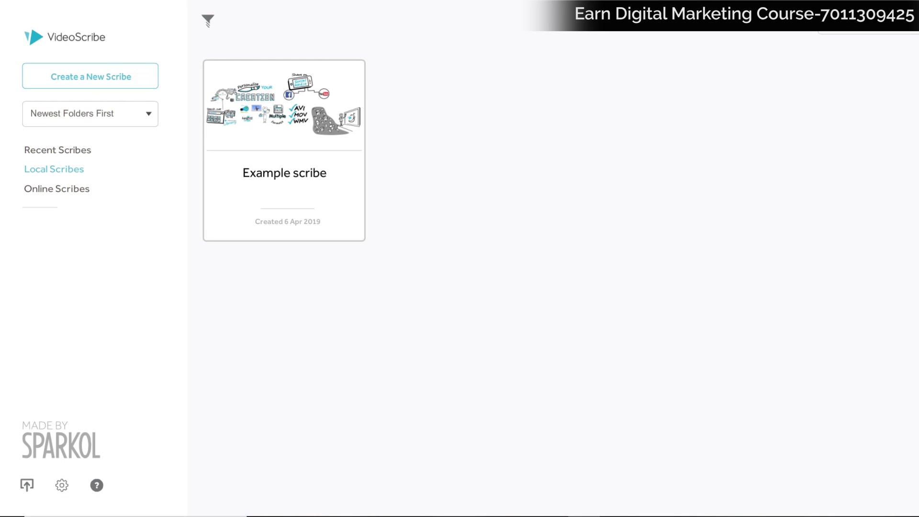
Switch to VideoScribe and view the scribe sorting options and the user preferences
left_click(866, 21)
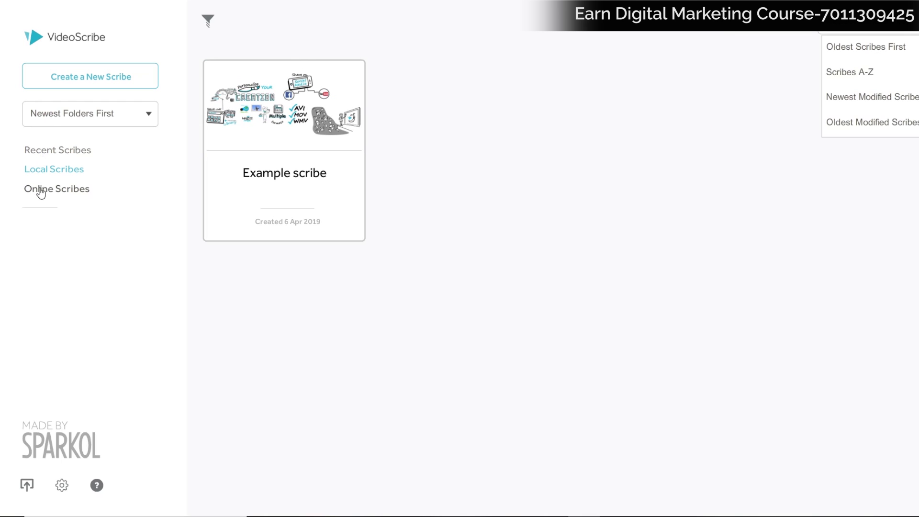
left_click(61, 485)
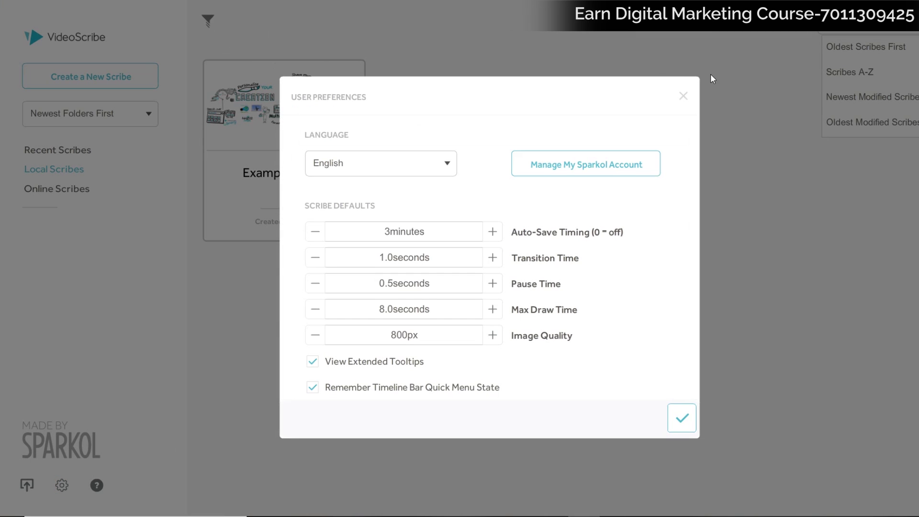
left_click(683, 96)
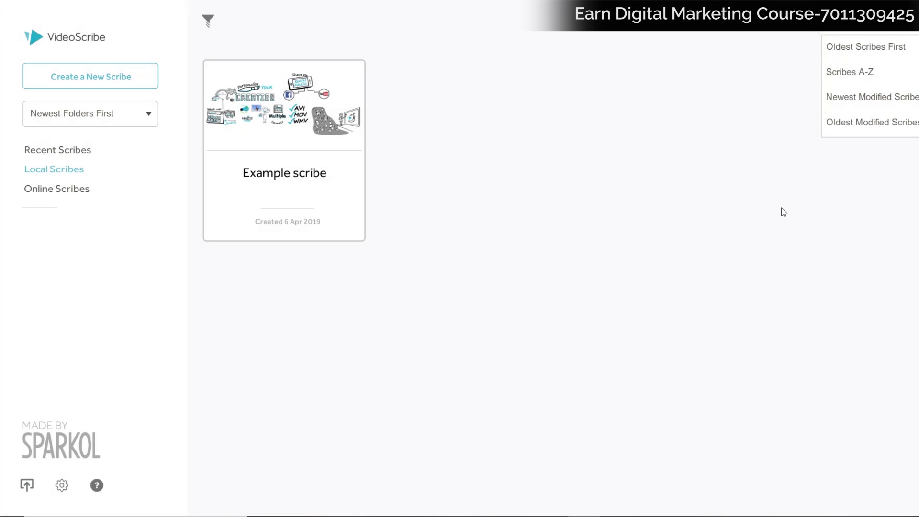
left_click(781, 211)
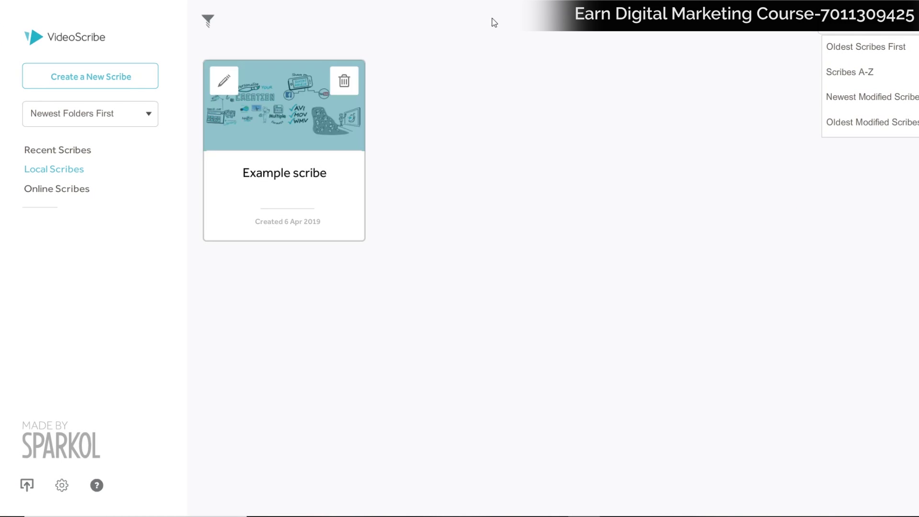
Close VideoScribe and launch it again from the desktop app search
key("alt+F4")
left_click(603, 296)
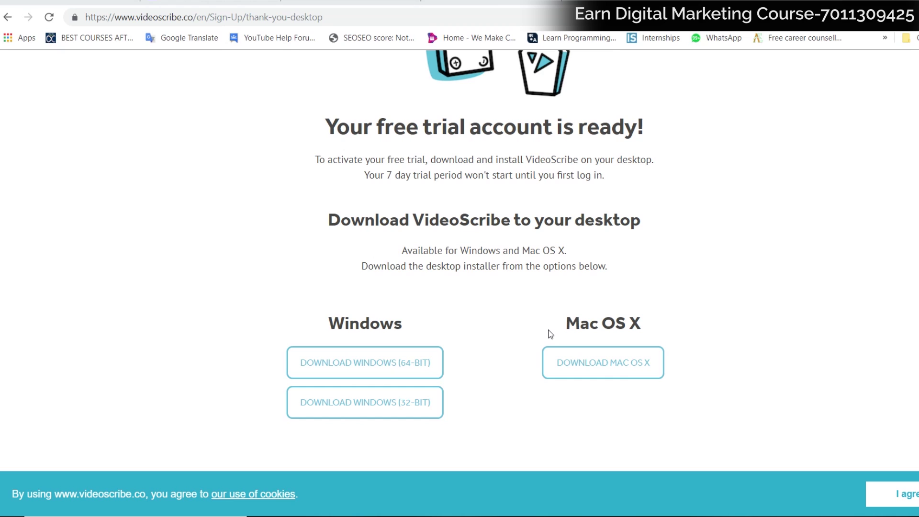
key("super")
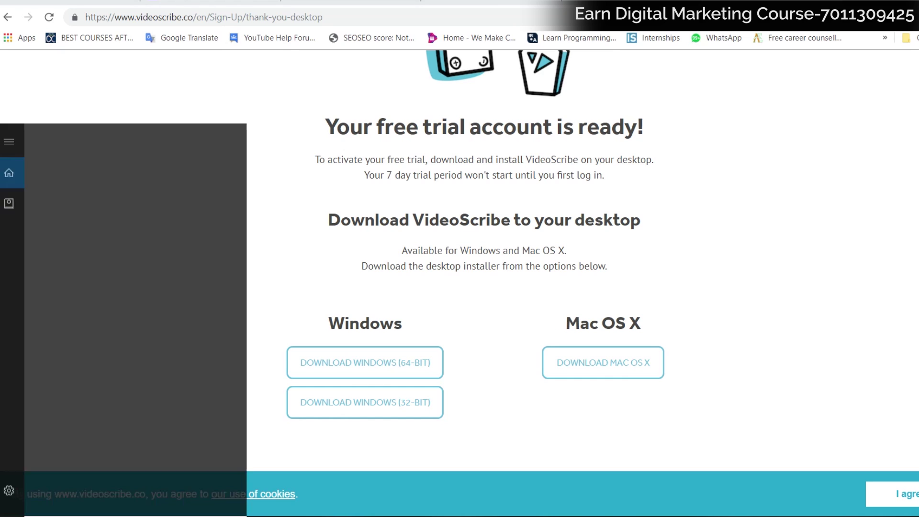
type("videos")
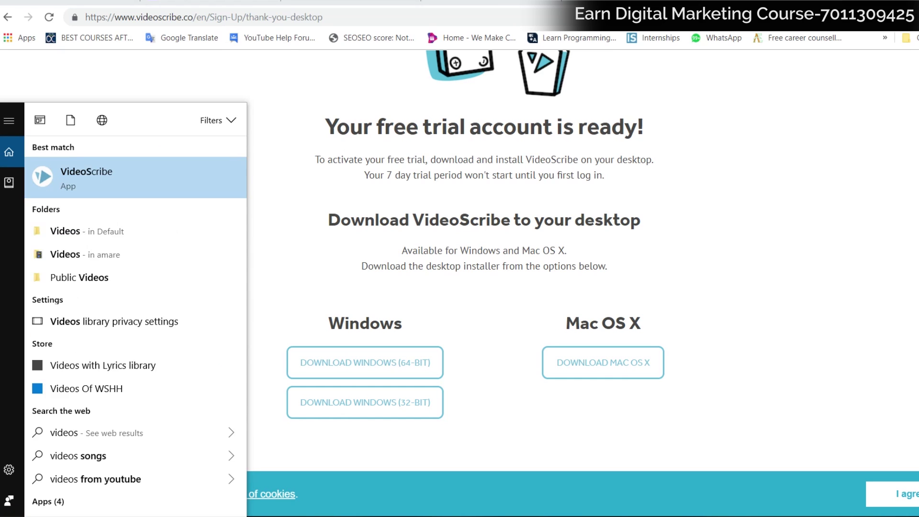
key("Return")
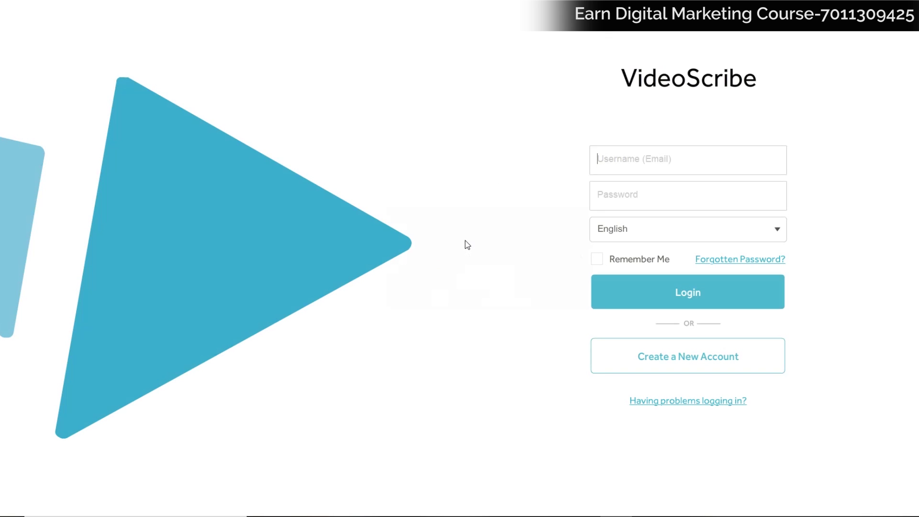
Log in to VideoScribe with the account email and password, with Remember Me enabled
left_click(692, 155)
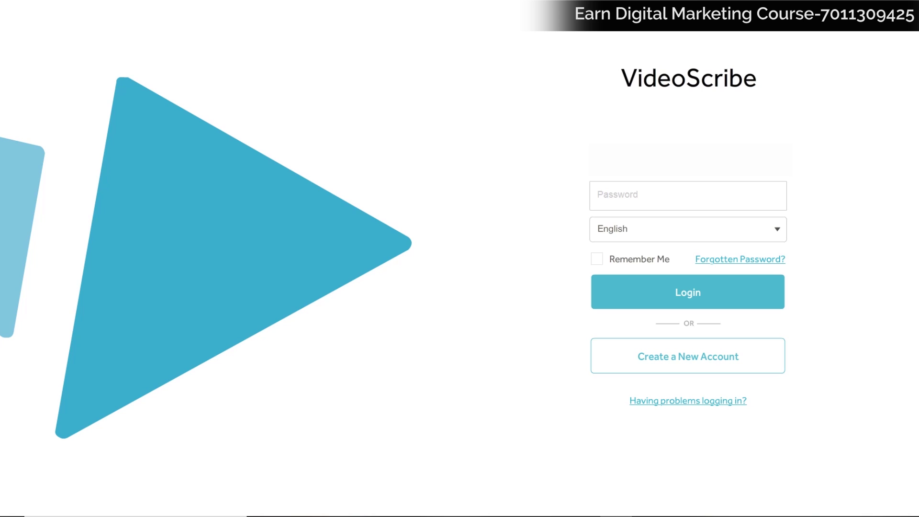
left_click(724, 195)
type("***********")
left_click(597, 260)
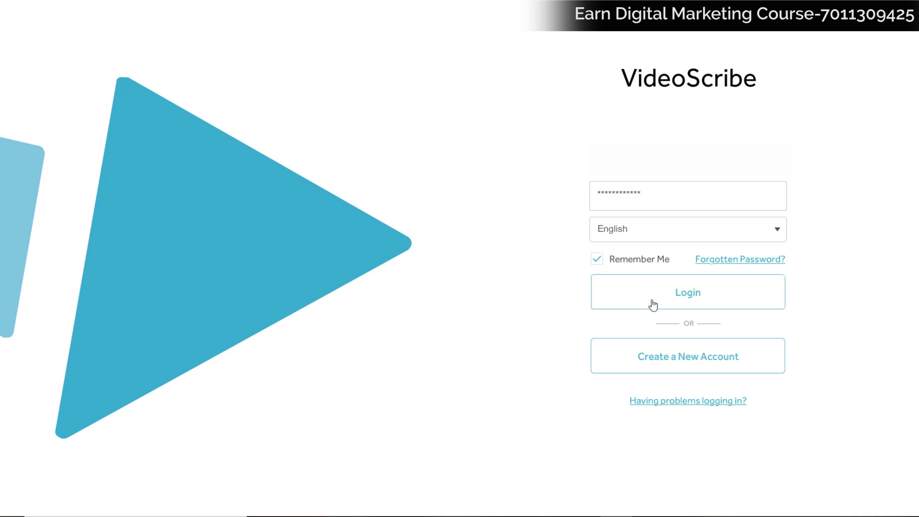
left_click(653, 303)
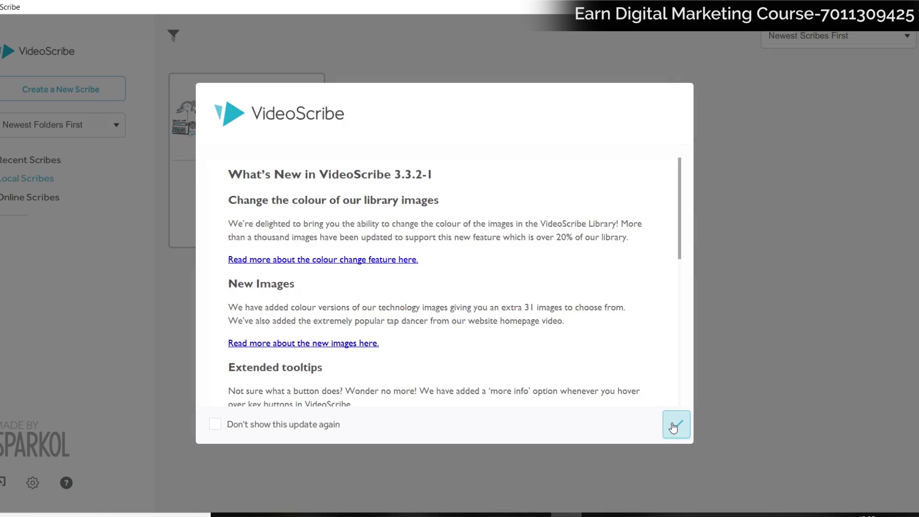
Dismiss the What's New notice, then create a new scribe and begin a text element containing the person's first name
left_click(675, 424)
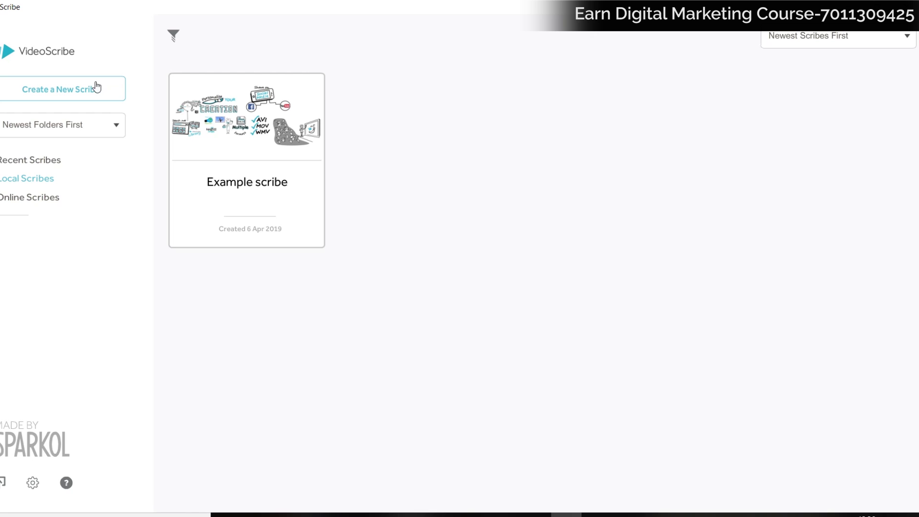
left_click(86, 98)
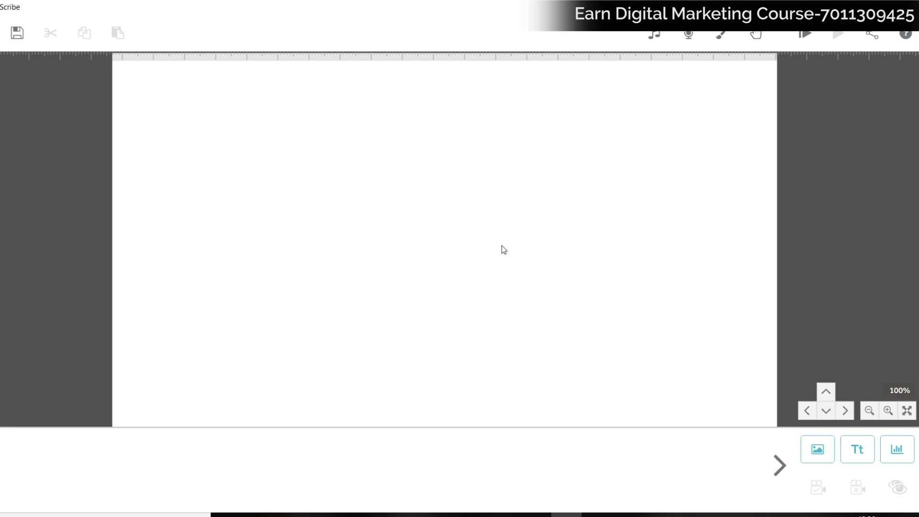
left_click(858, 459)
left_click(376, 250)
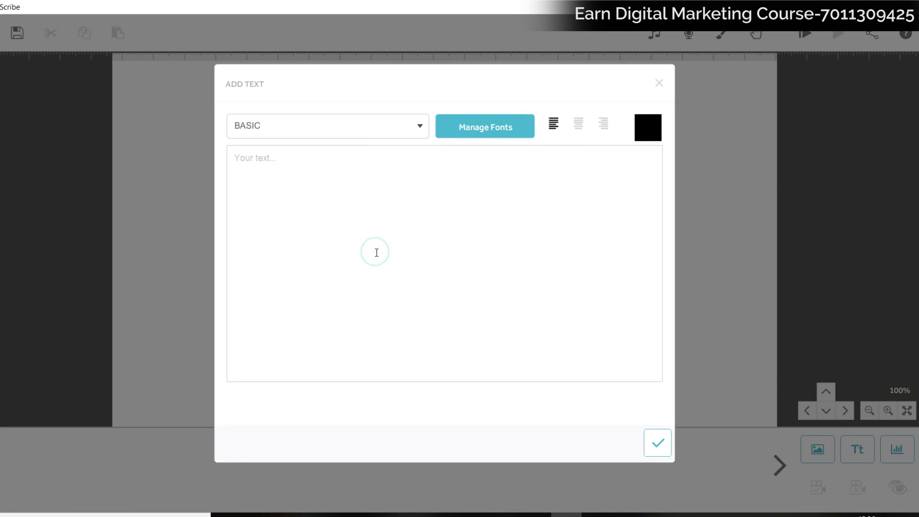
type("a")
key("BackSpace")
type("Amresh")
Import the Arial Black font with only its basic characters
left_click(352, 125)
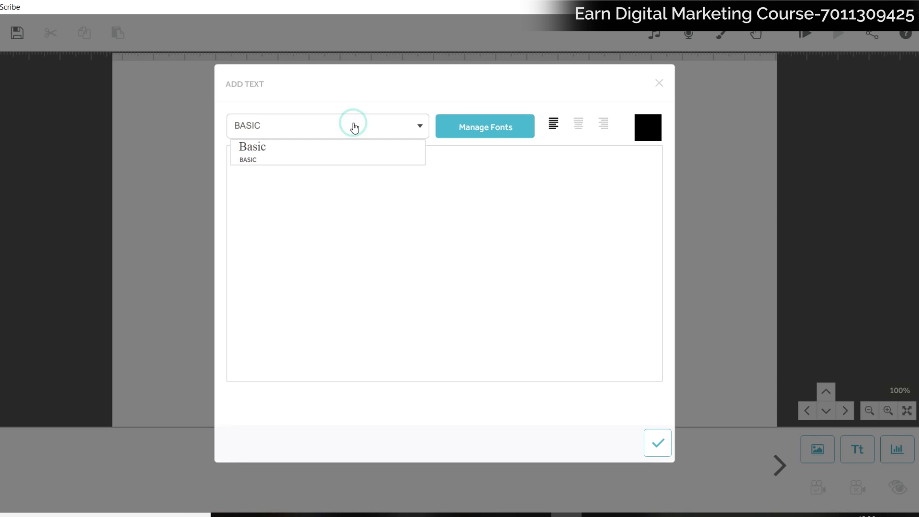
left_click(399, 181)
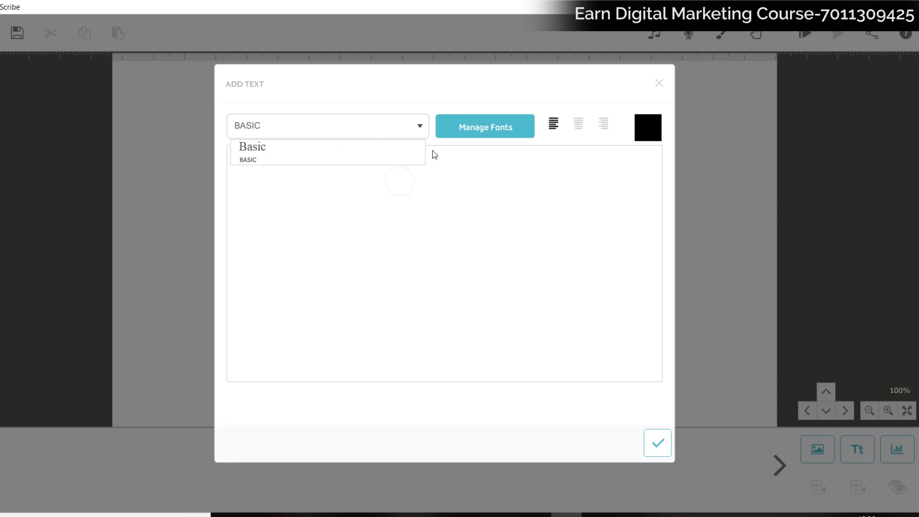
left_click(467, 132)
scroll(364, 280, "down", 1)
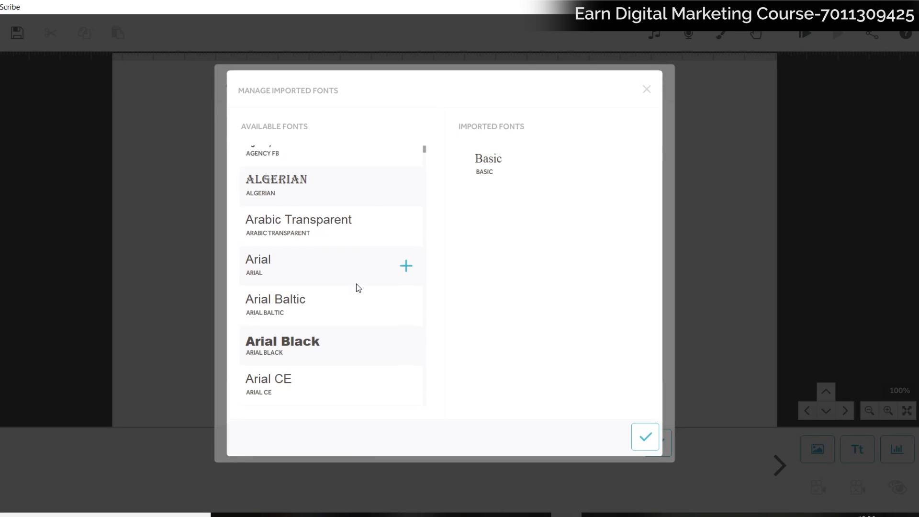
left_click(417, 360)
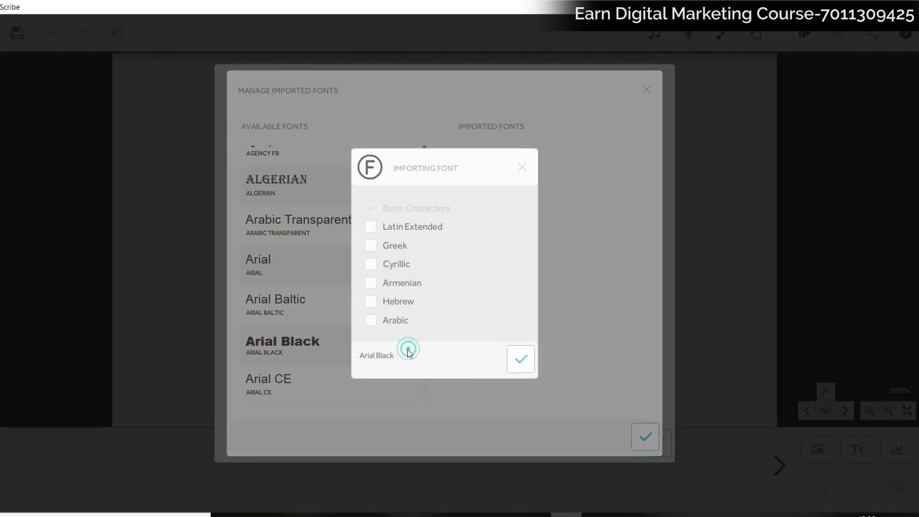
left_click(520, 371)
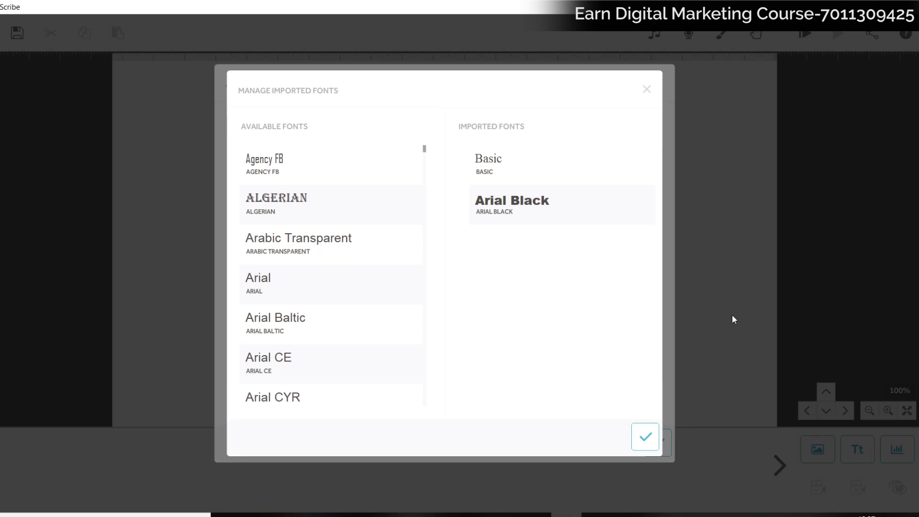
left_click(645, 436)
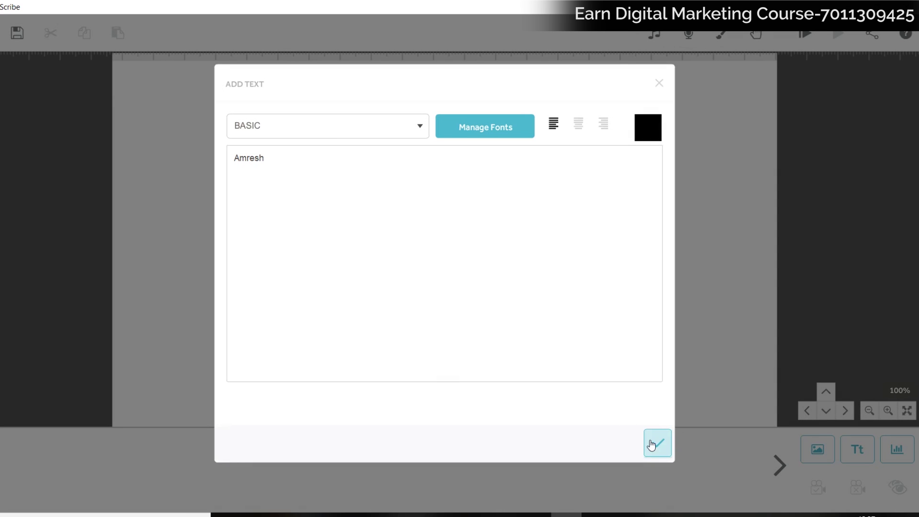
Apply Arial Black to the name text and place it in the upper-left corner of the canvas
left_click(374, 126)
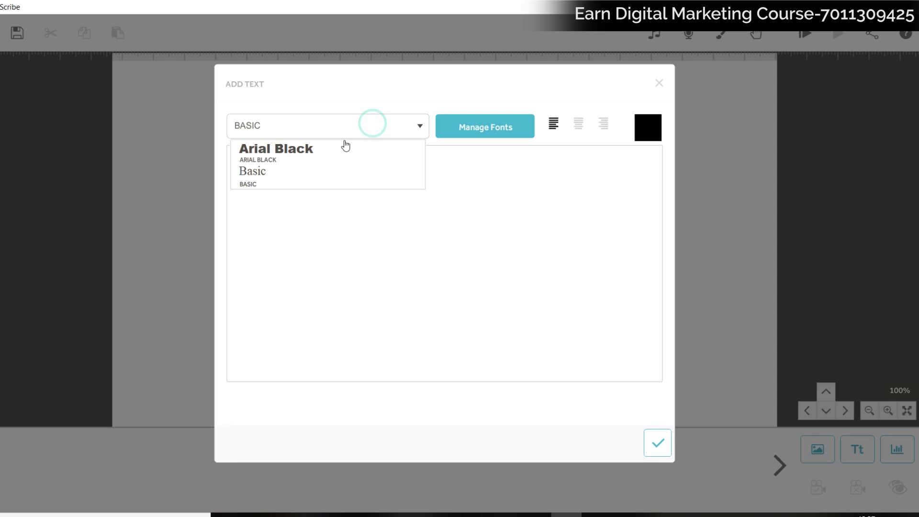
left_click(275, 154)
left_click(285, 175)
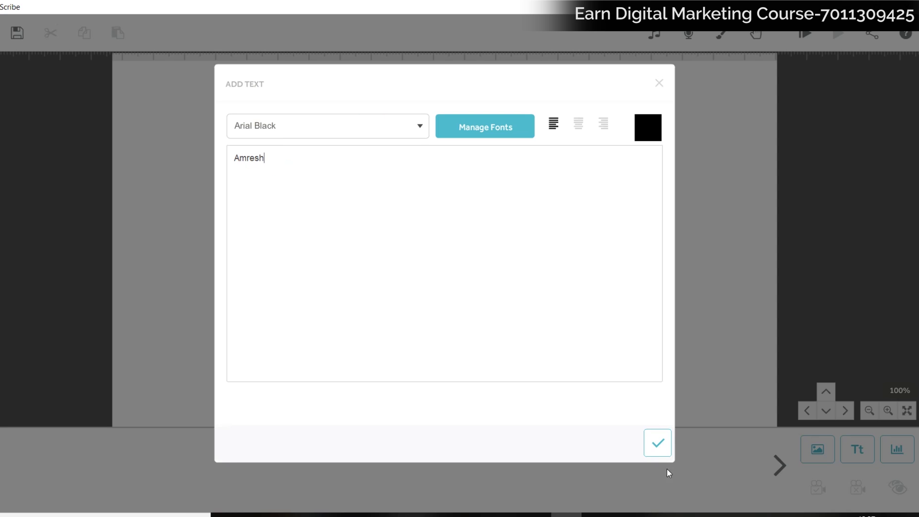
left_click(657, 442)
left_click_drag(499, 270, 542, 282)
left_click_drag(497, 243, 266, 110)
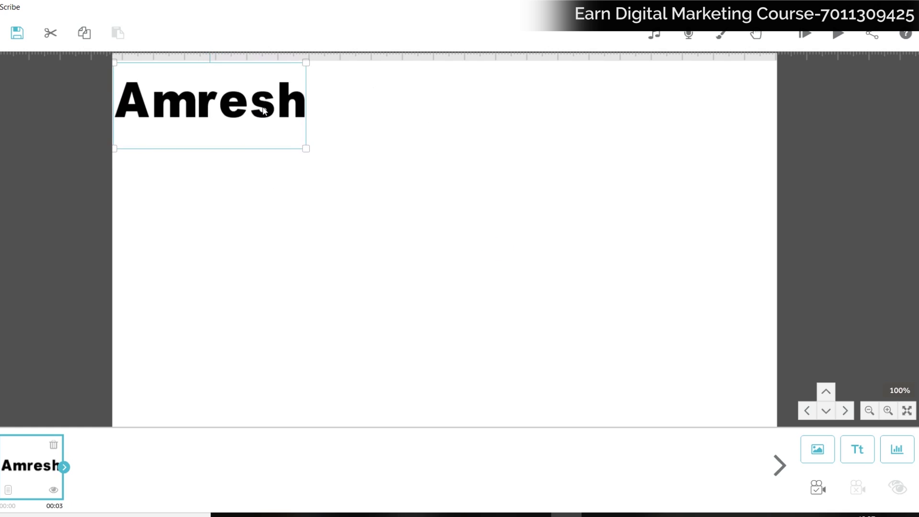
Set the name text's camera position to the current view and preview the scribe
left_click(821, 494)
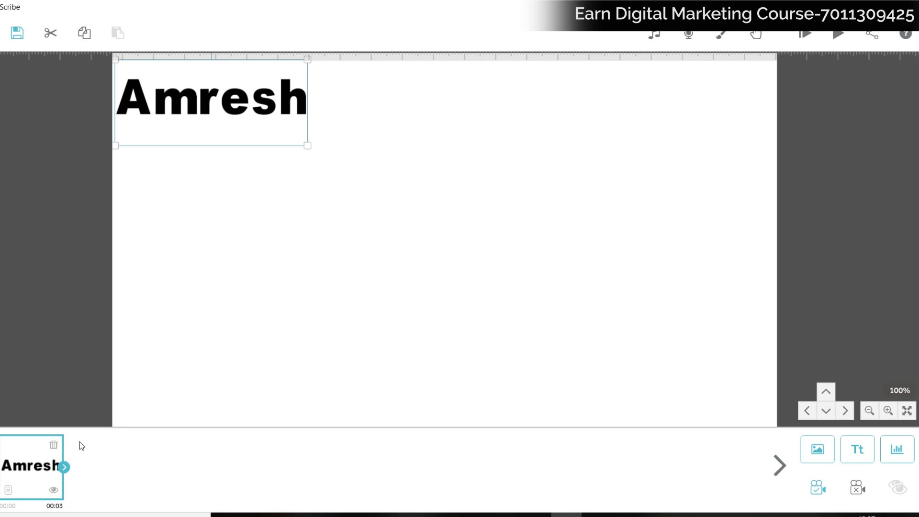
left_click(834, 39)
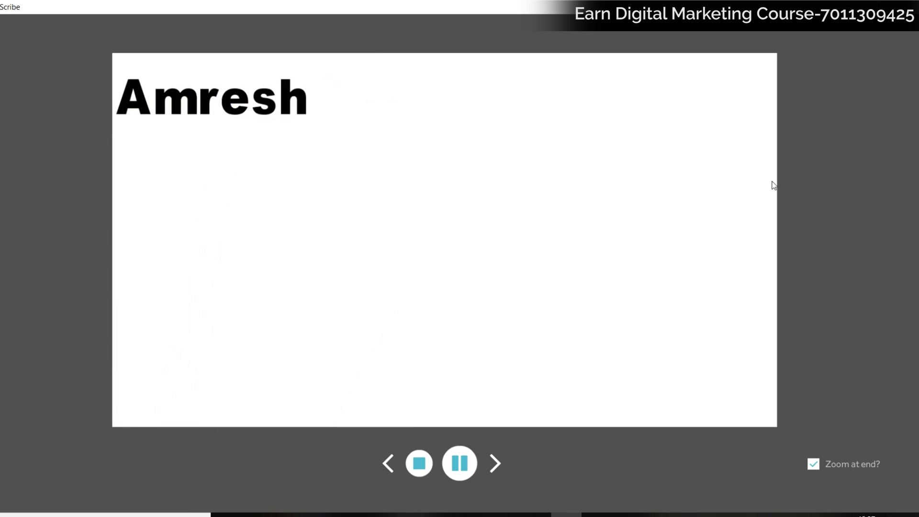
left_click(419, 463)
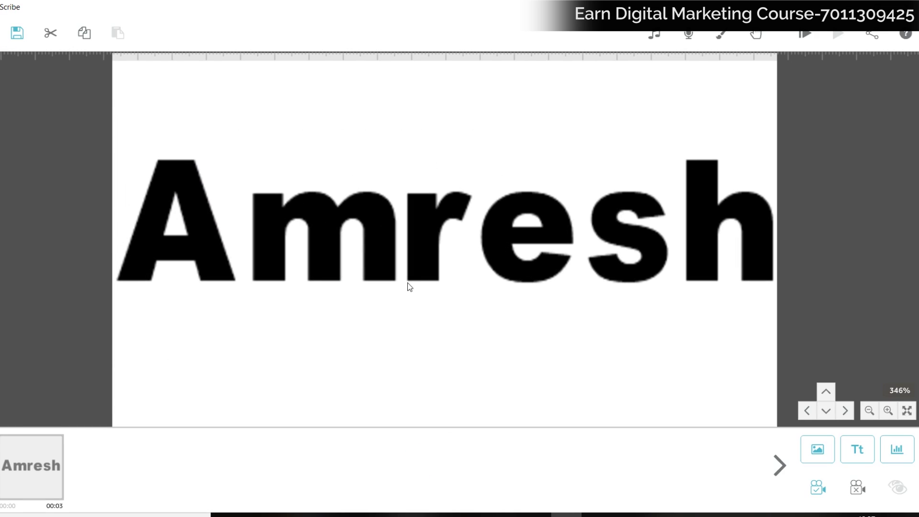
Examine the name text's drawing options without changing them and preview the scribe again
double_click(37, 468)
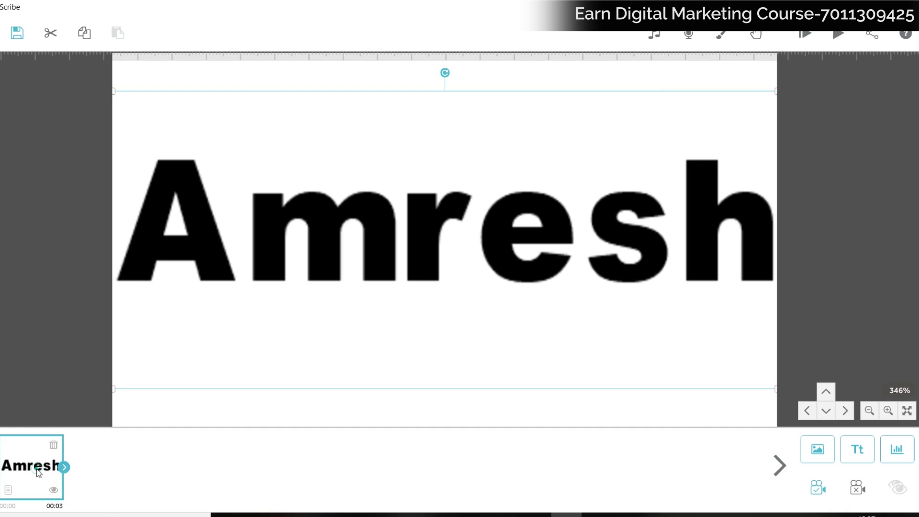
left_click(659, 83)
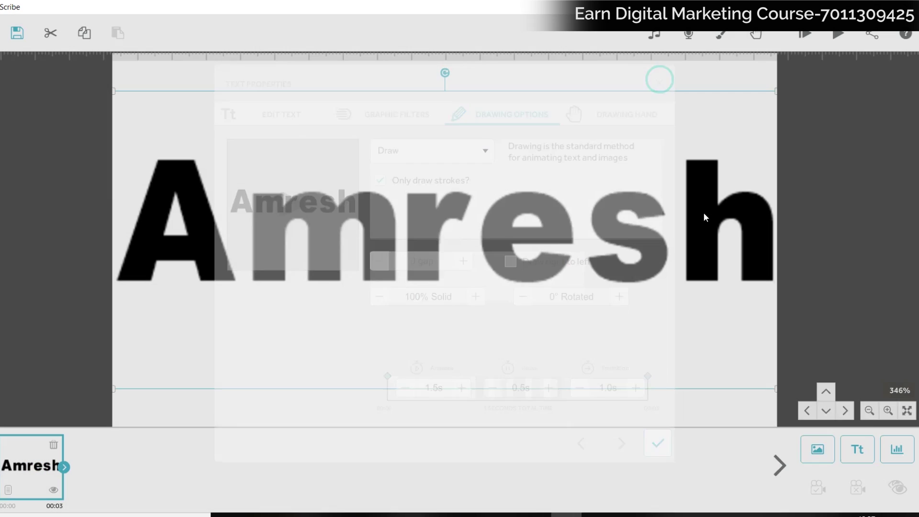
double_click(14, 471)
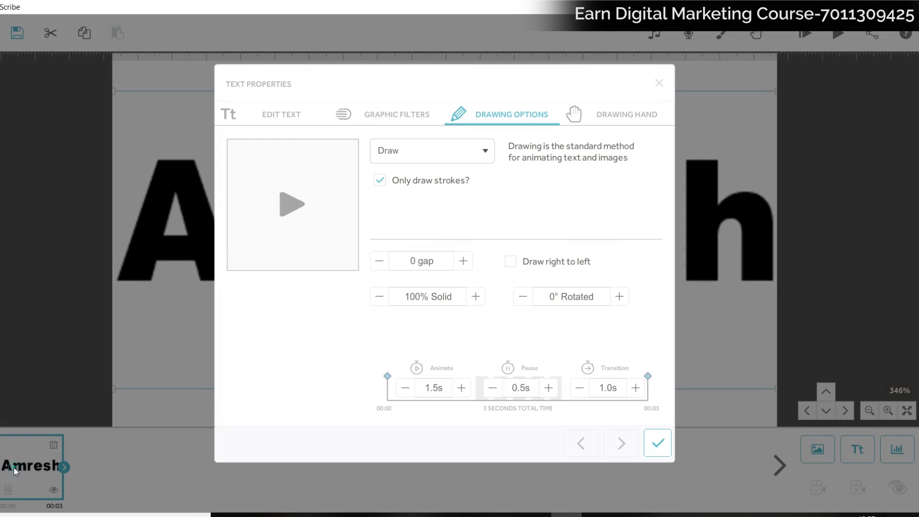
left_click(660, 86)
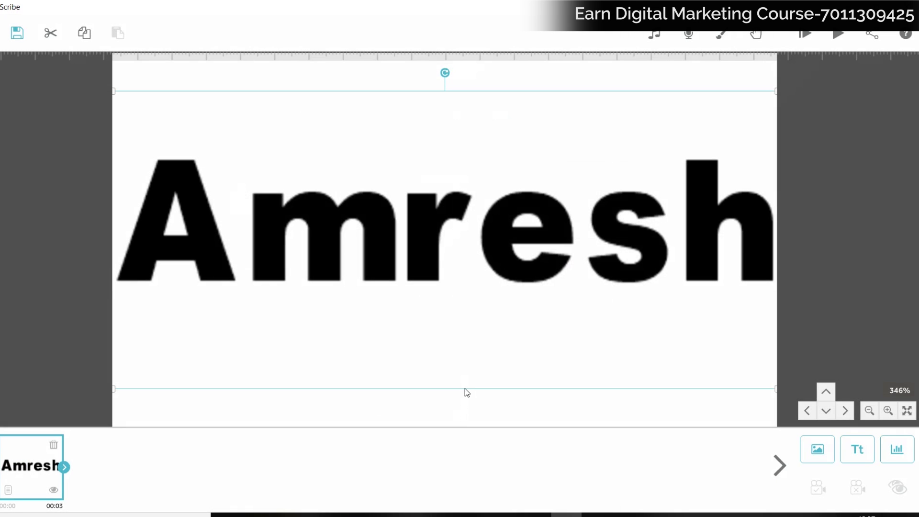
left_click(560, 406)
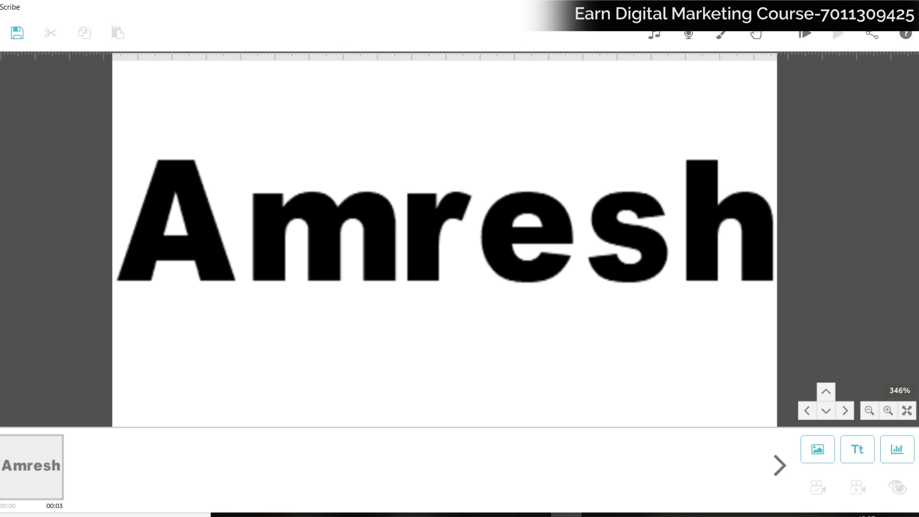
double_click(394, 354)
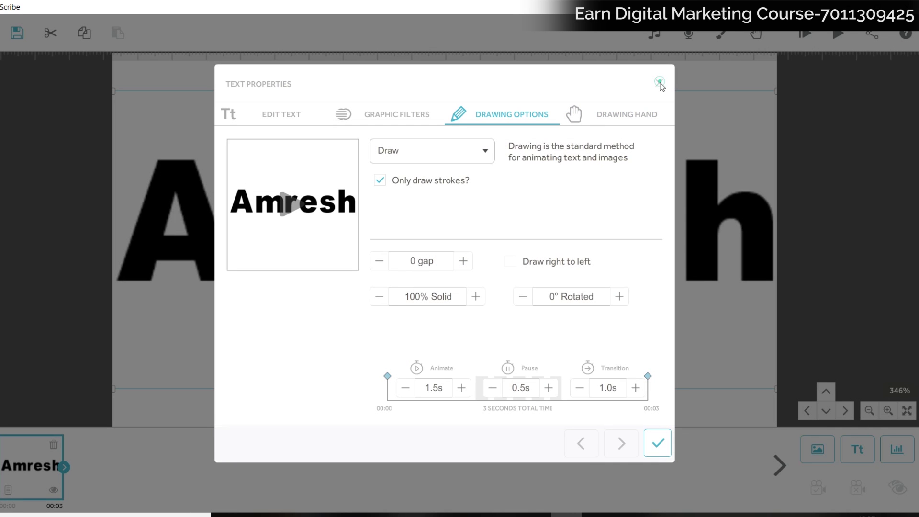
left_click(659, 84)
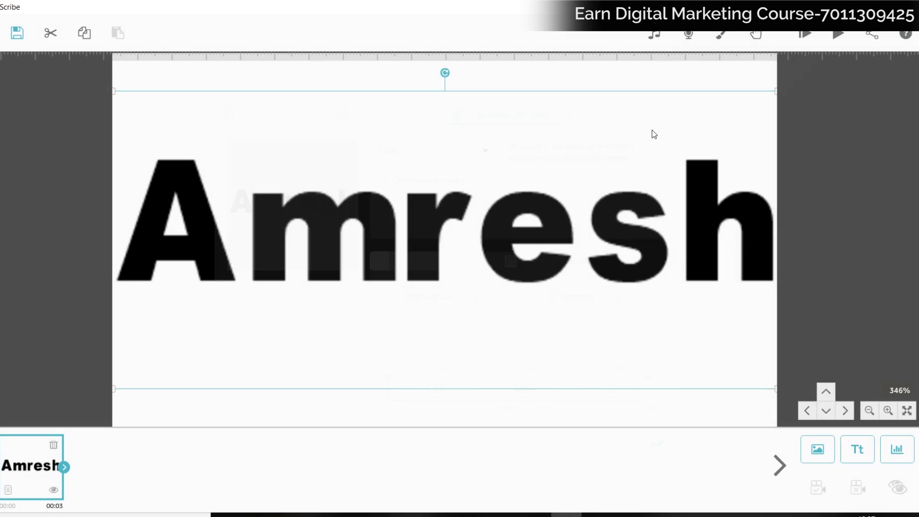
left_click(648, 415)
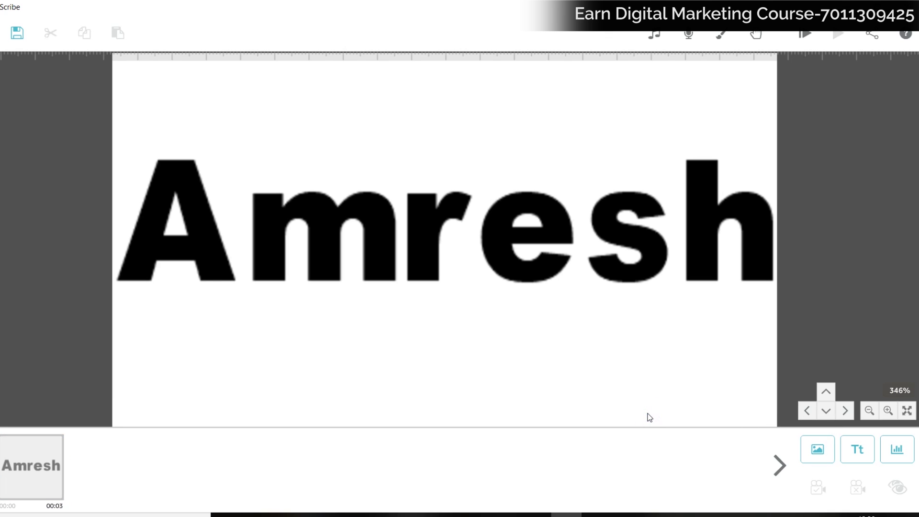
left_click(27, 473)
double_click(26, 472)
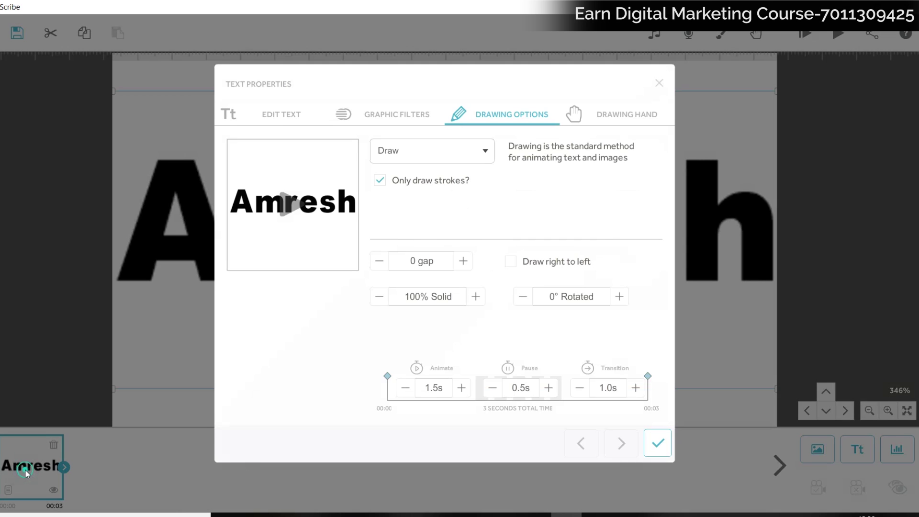
left_click(659, 82)
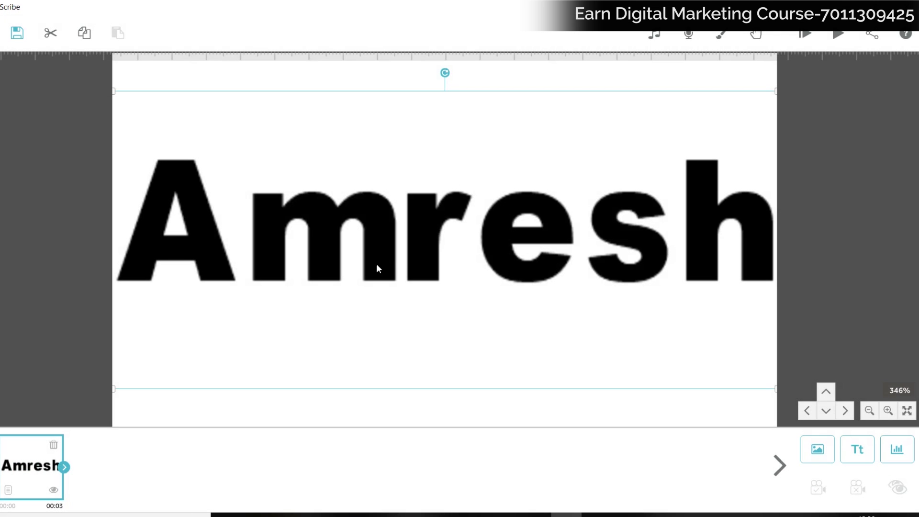
left_click(837, 33)
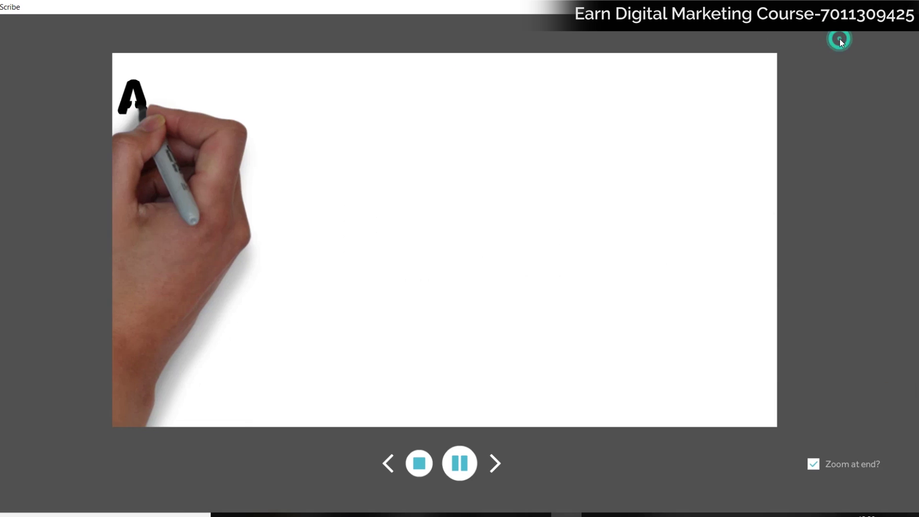
left_click(411, 471)
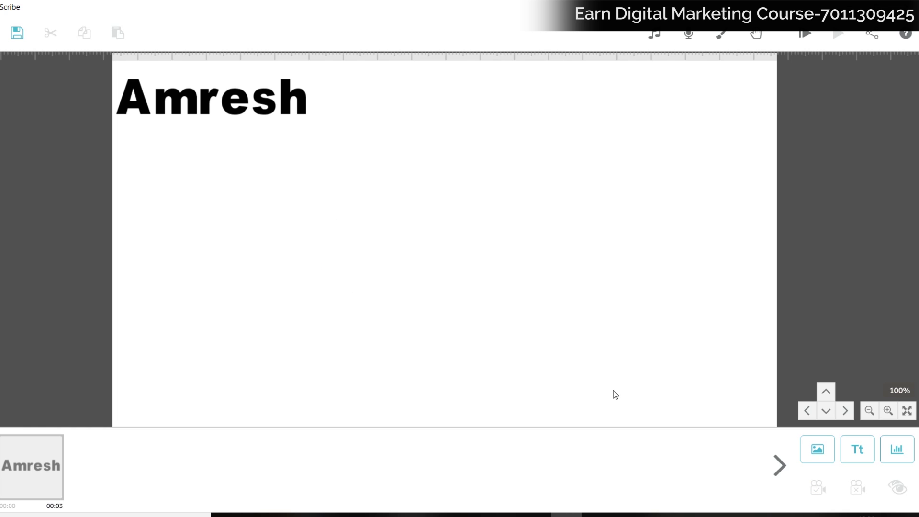
Browse the image library categories and add the colour image of the leaping man in a blue suit from People
left_click(819, 458)
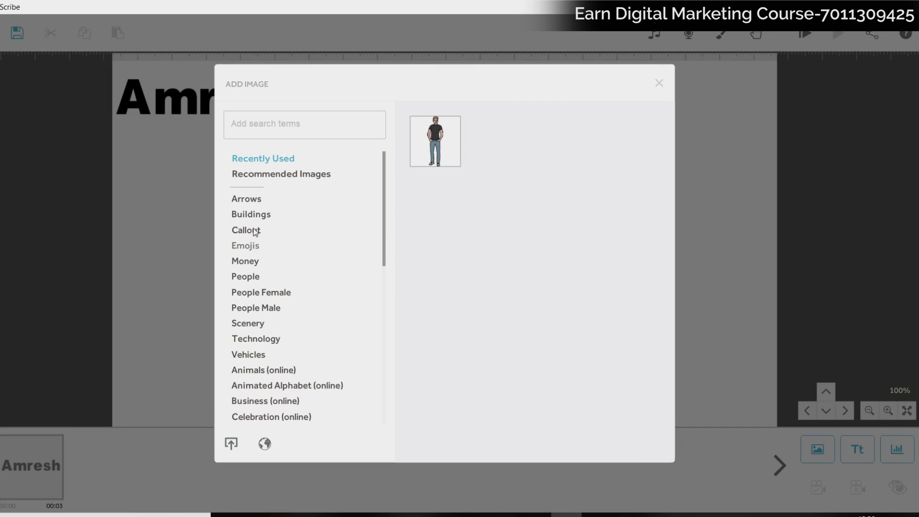
left_click(257, 200)
left_click(255, 215)
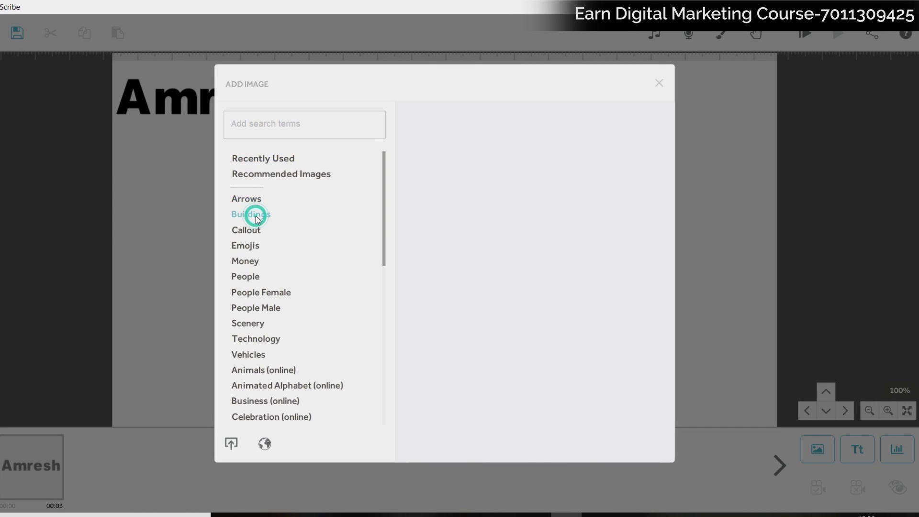
left_click(246, 230)
left_click(246, 246)
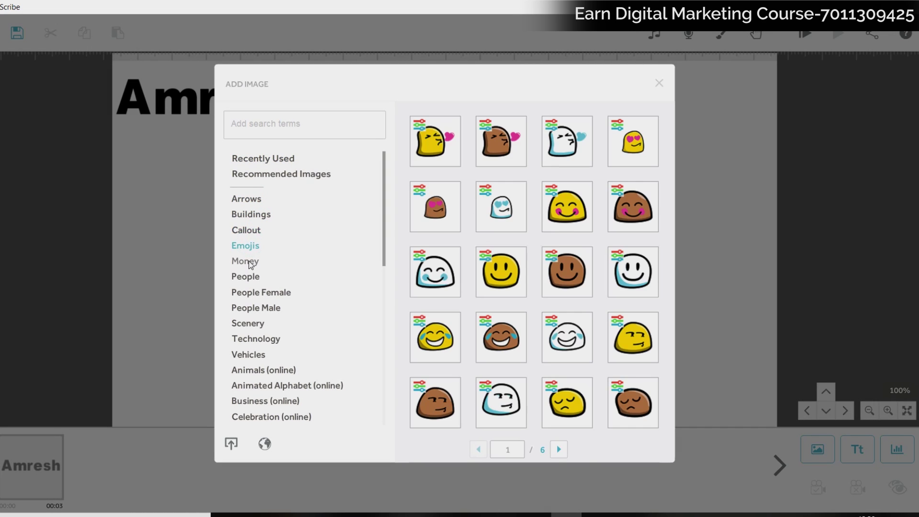
left_click(246, 261)
left_click(246, 276)
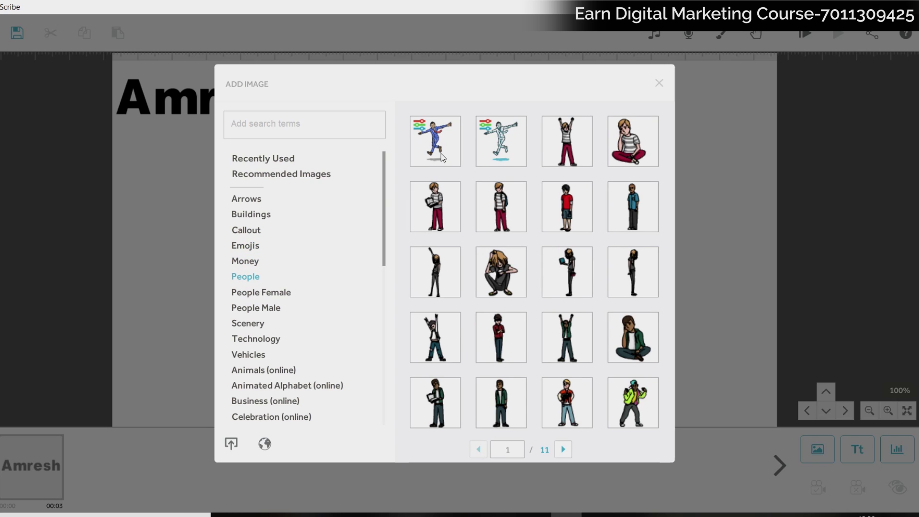
left_click(440, 153)
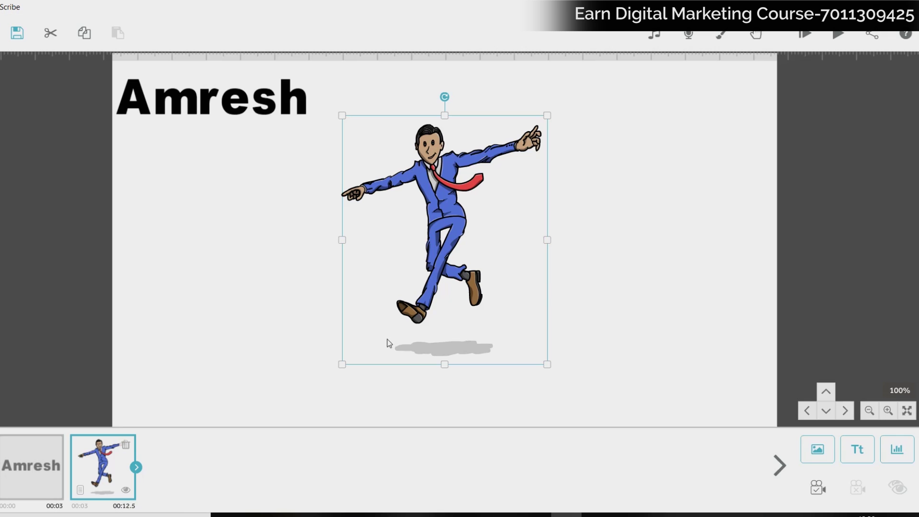
Enlarge the man image slightly, place it tilted clockwise at the canvas's lower right and set its camera position
left_click_drag(342, 364, 326, 383)
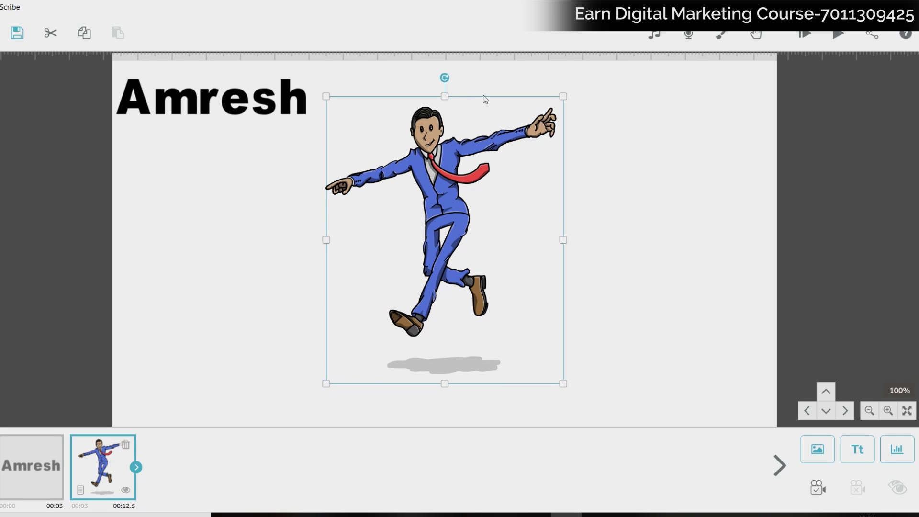
left_click_drag(443, 78, 644, 205)
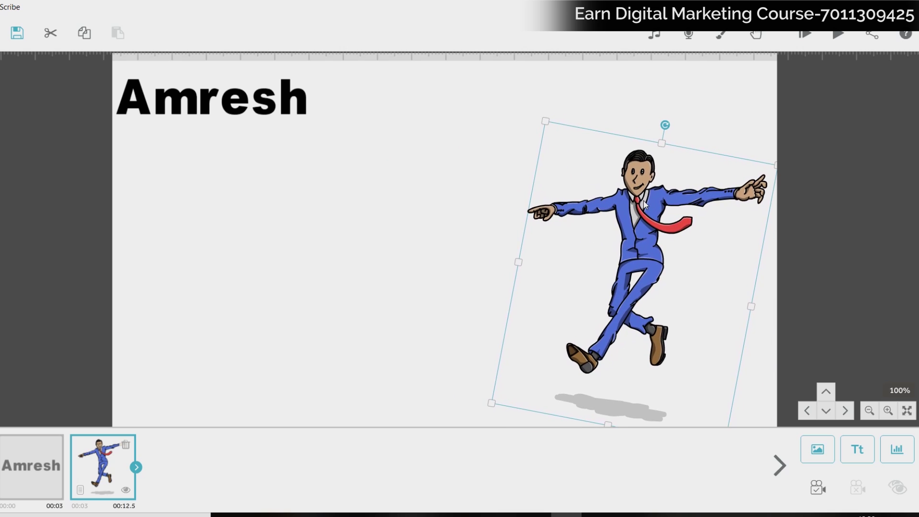
left_click(817, 488)
Preview the scribe from the name text element
left_click(419, 208)
left_click(50, 471)
left_click(838, 33)
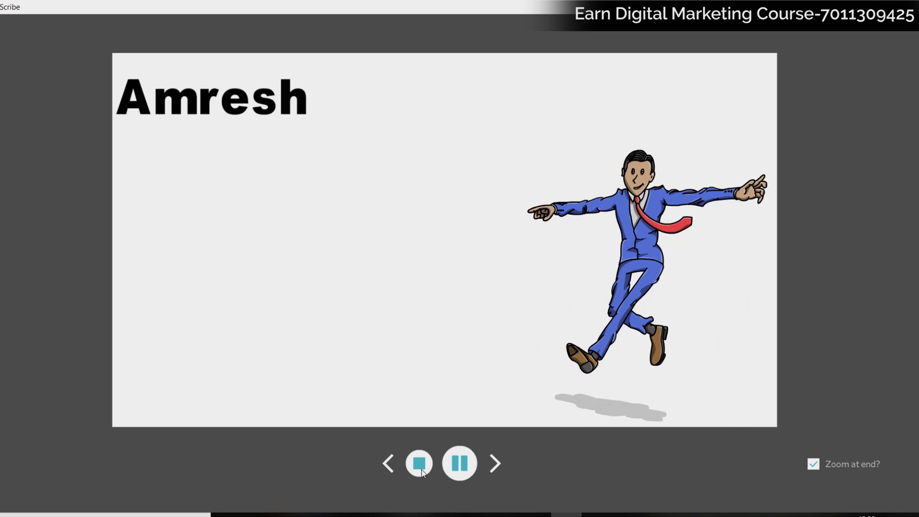
Stop the preview and set the man image's Animate time to 1.5 s in its drawing options
left_click(420, 463)
left_click(105, 456)
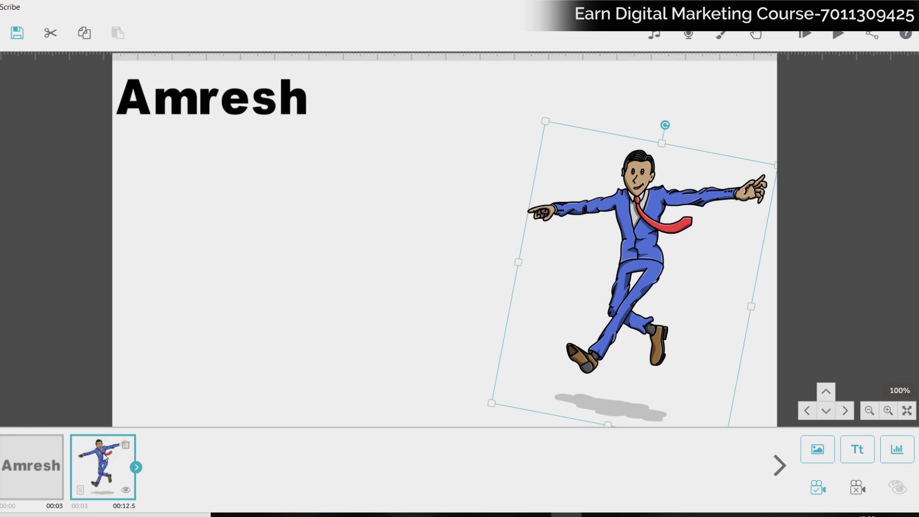
double_click(104, 456)
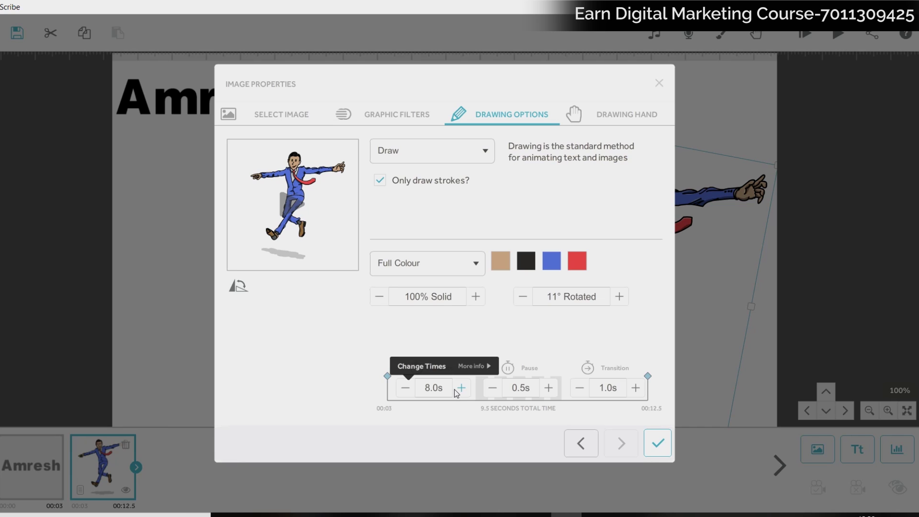
left_click(405, 388)
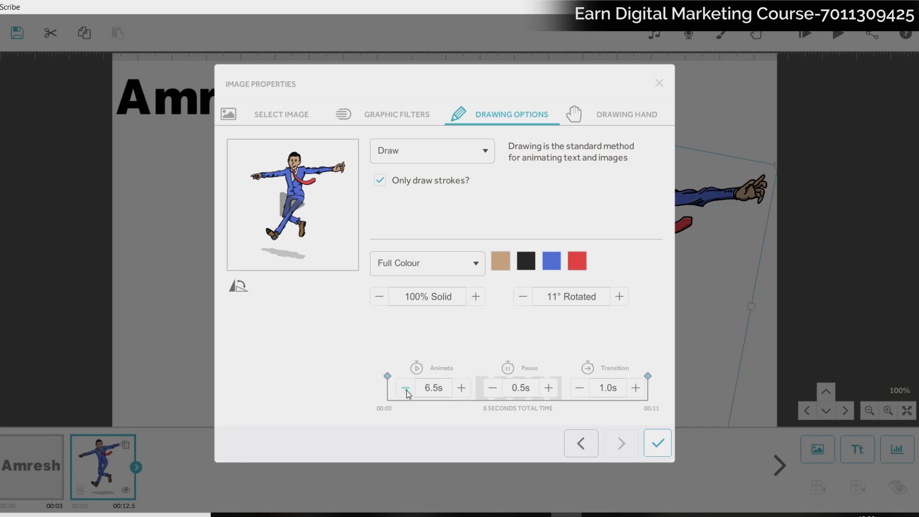
left_click(405, 387)
left_click(405, 387)
left_click(405, 388)
left_click(406, 388)
left_click(649, 441)
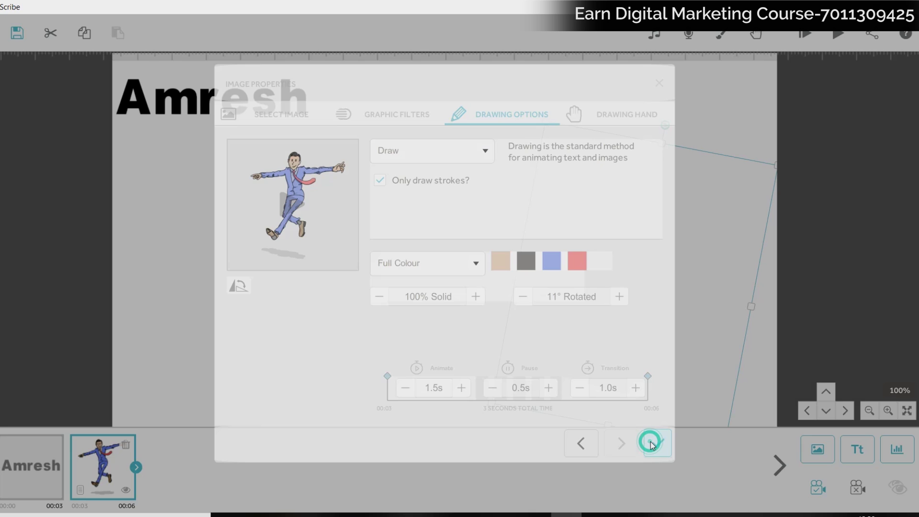
Preview the faster man drawing and review the image's drawing options without changing them
left_click(837, 34)
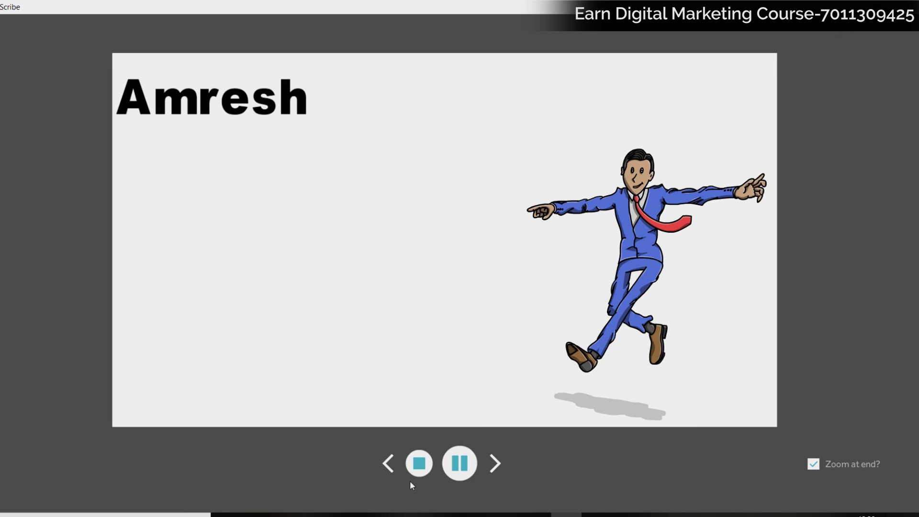
double_click(108, 468)
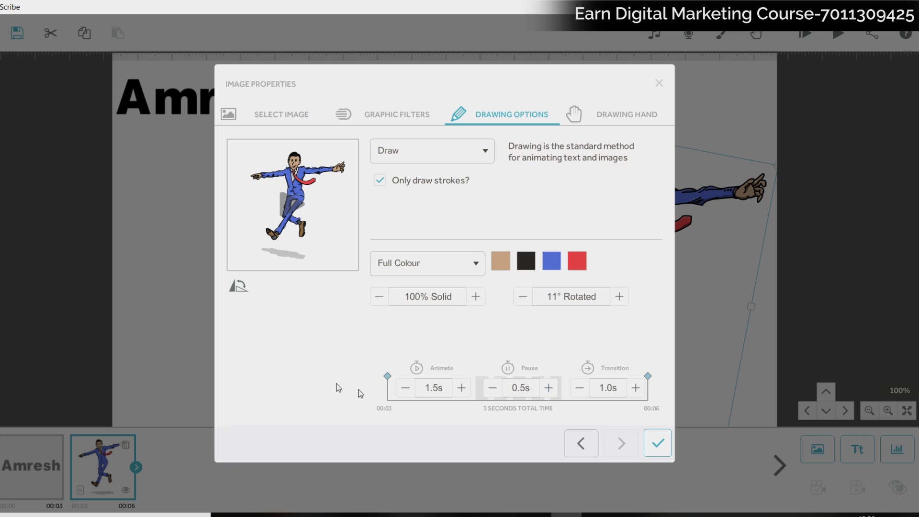
left_click(657, 443)
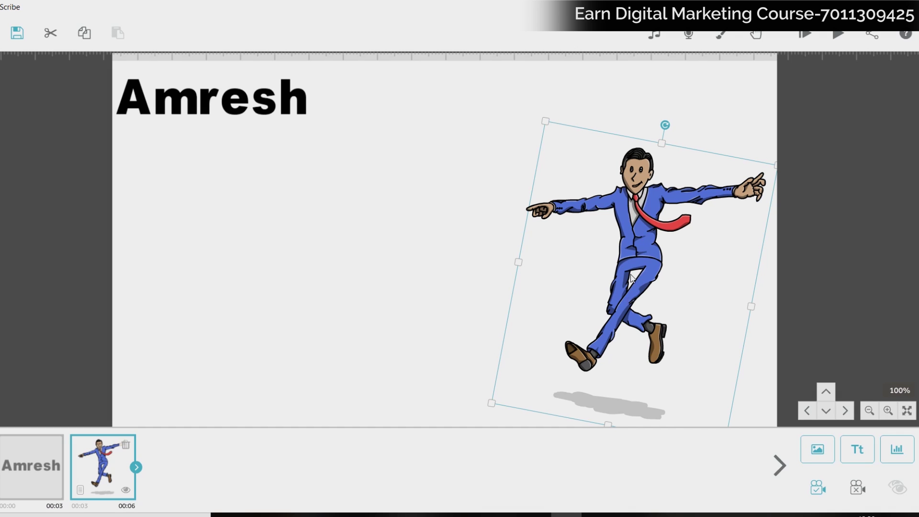
Add the colour gazebo image from the Scenery category and place it at the canvas's lower left, below the name text
left_click(813, 455)
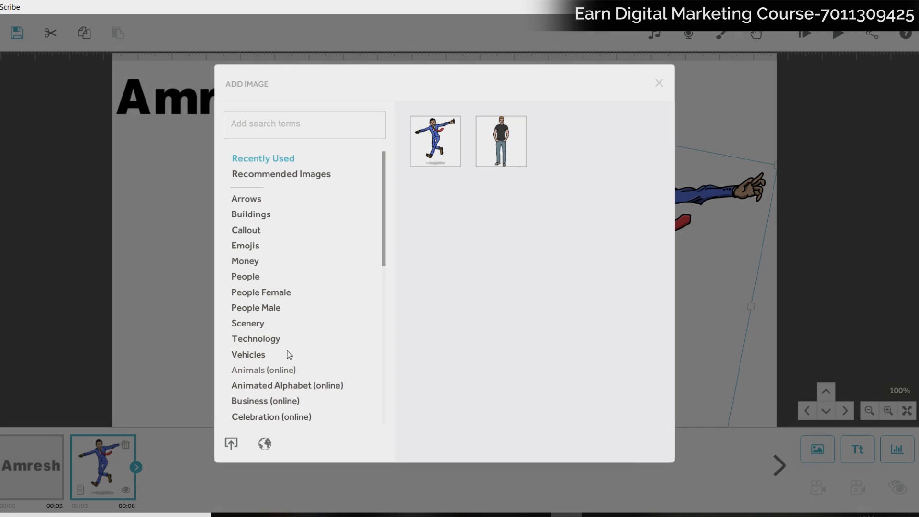
left_click(264, 325)
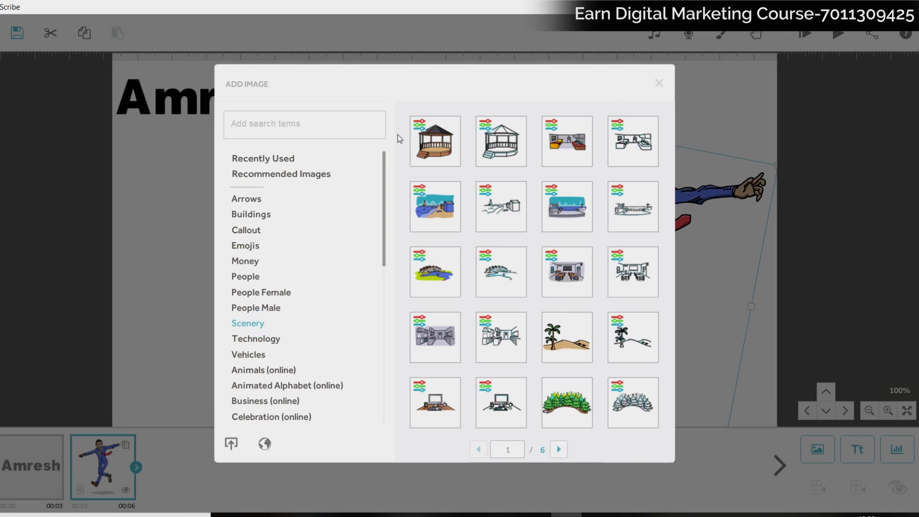
left_click(424, 152)
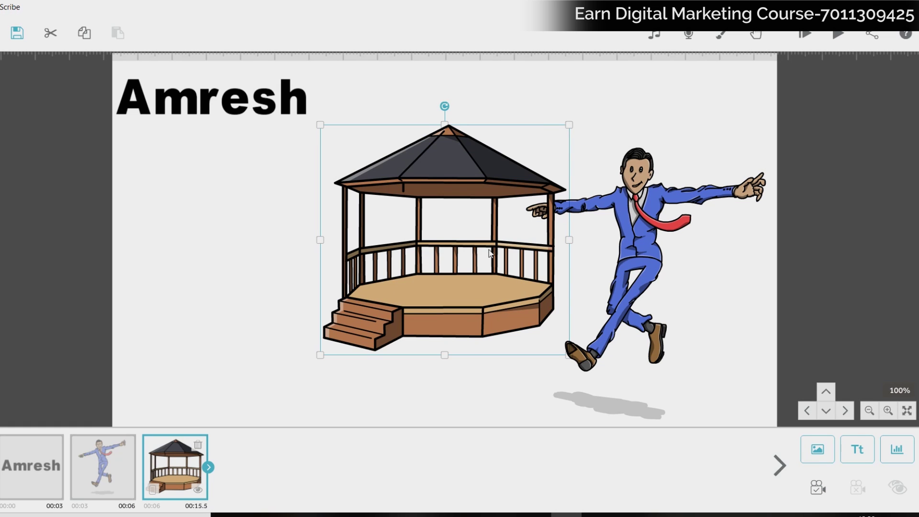
left_click_drag(464, 217, 273, 286)
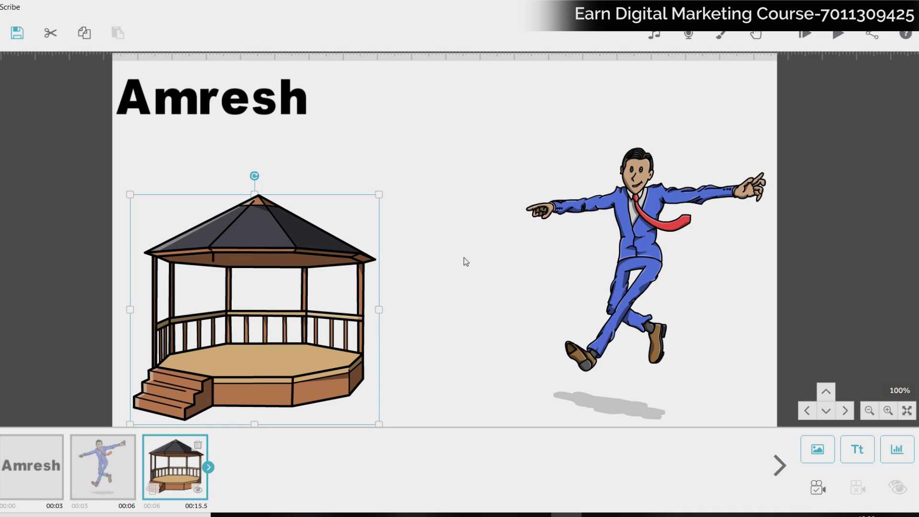
Set the man image's Pause time to 5.0 s in its drawing options
double_click(102, 462)
left_click(550, 388)
left_click(549, 388)
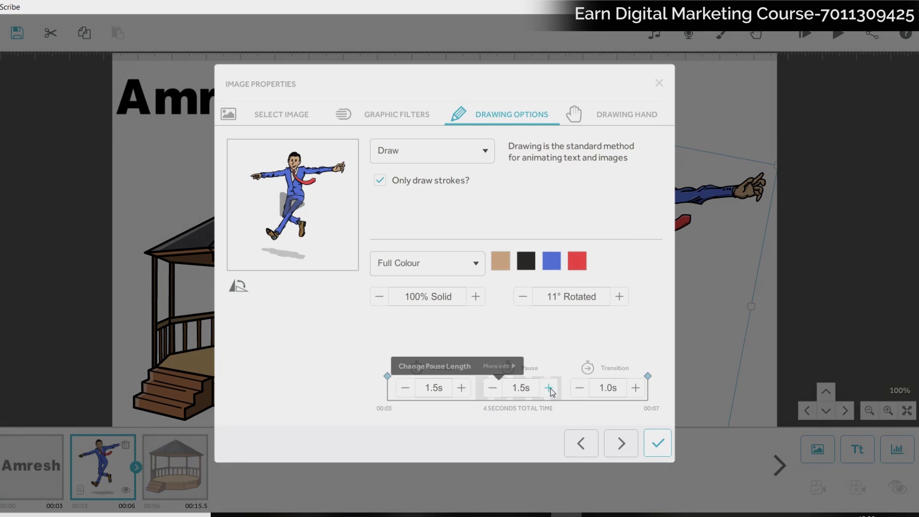
left_click(549, 388)
left_click(549, 388)
left_click(550, 388)
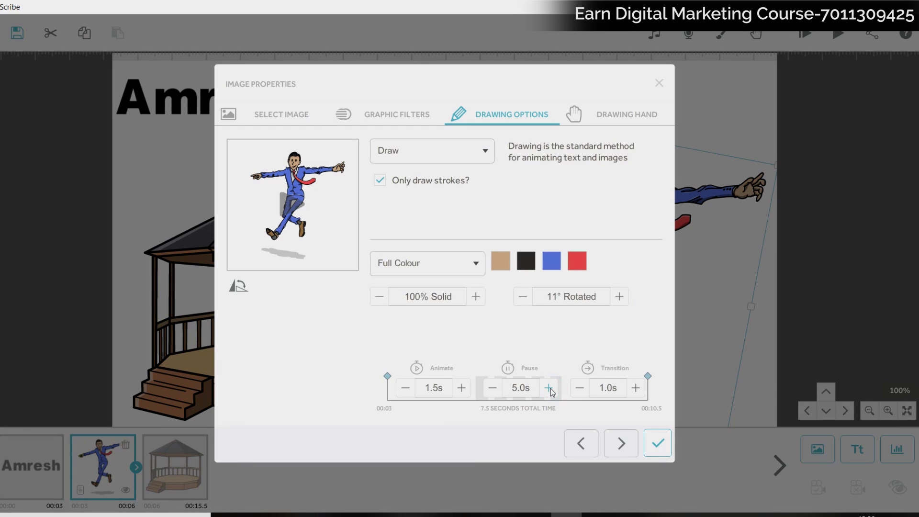
left_click(657, 443)
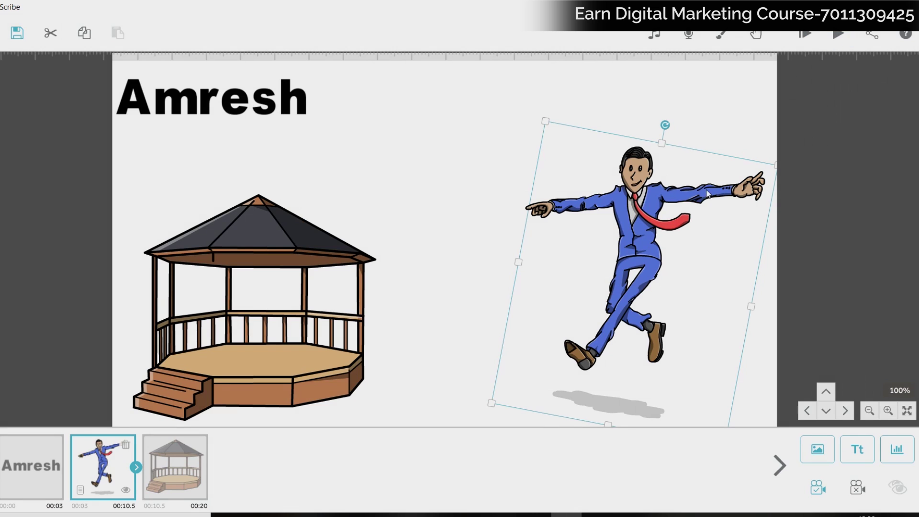
Preview the scribe from the man image, check that image's timings, and briefly preview again from the name text
left_click(833, 32)
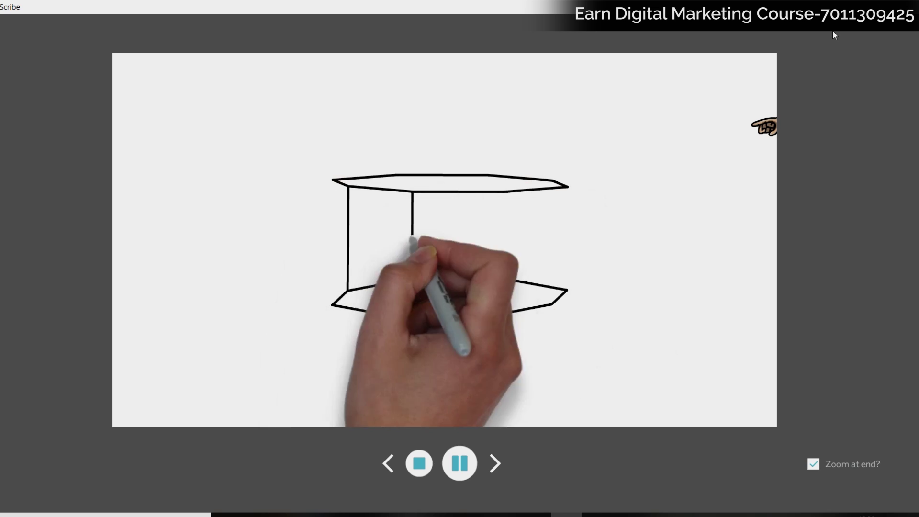
left_click(418, 463)
double_click(108, 462)
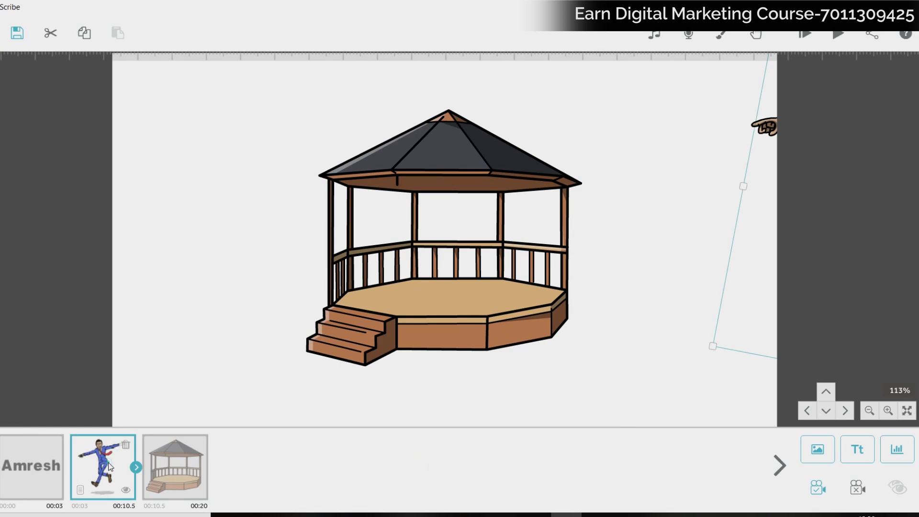
left_click(659, 82)
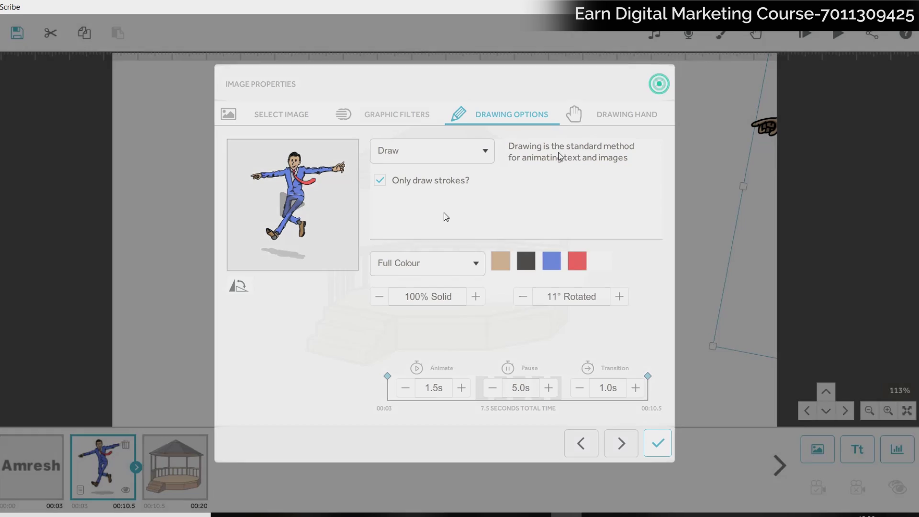
left_click(57, 488)
left_click(837, 35)
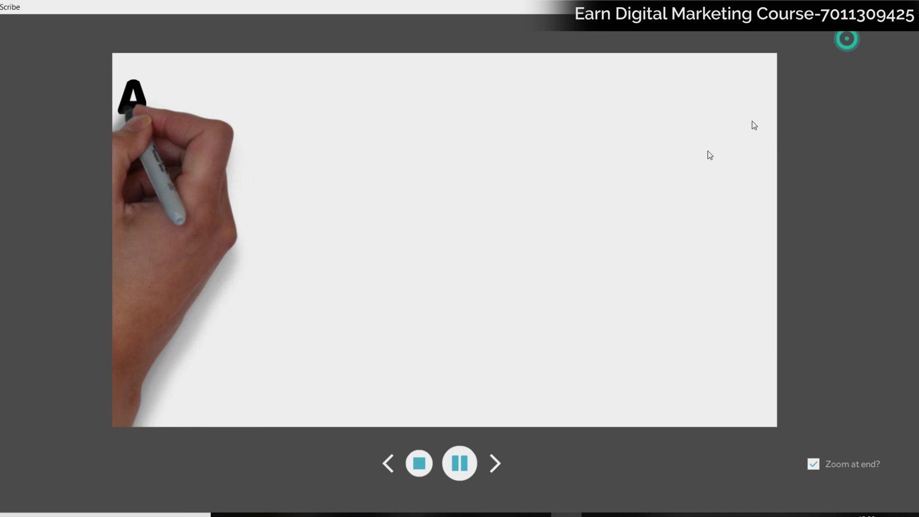
left_click(419, 462)
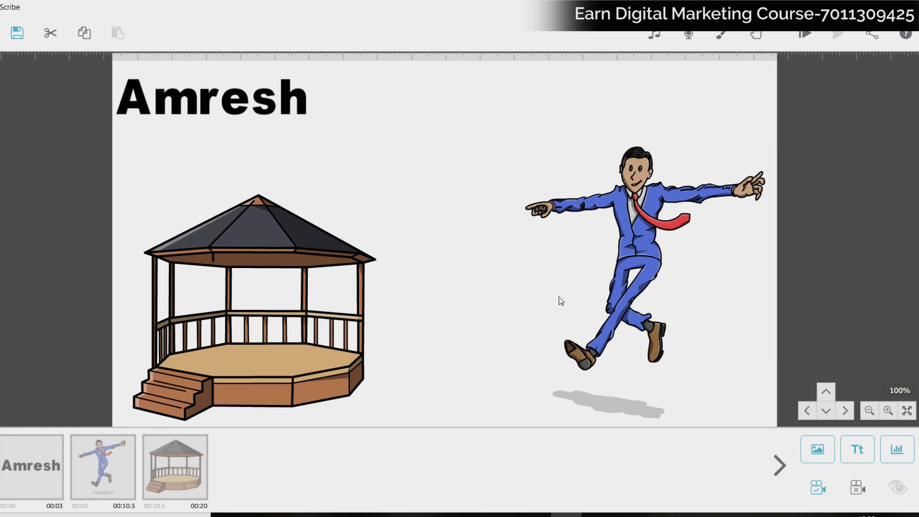
Set the man image's Pause time back to 0.5 s in its drawing options
left_click(351, 344)
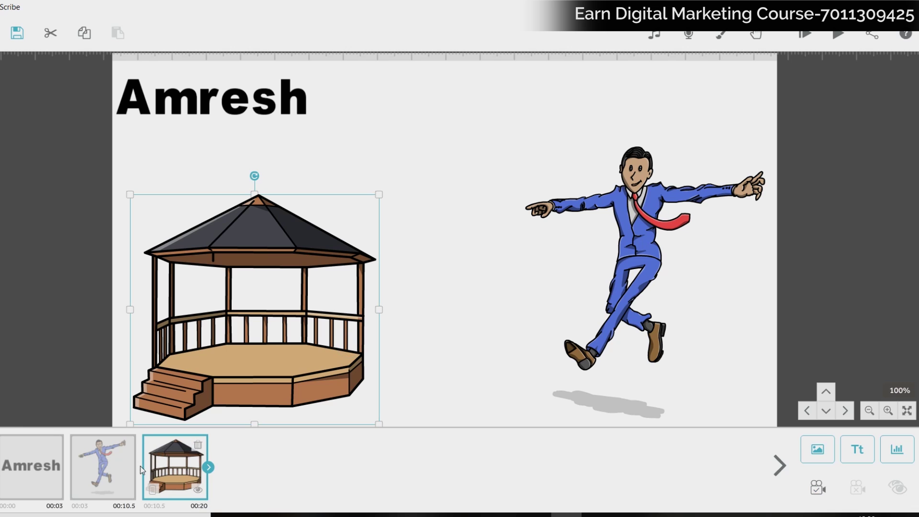
left_click(116, 463)
double_click(116, 463)
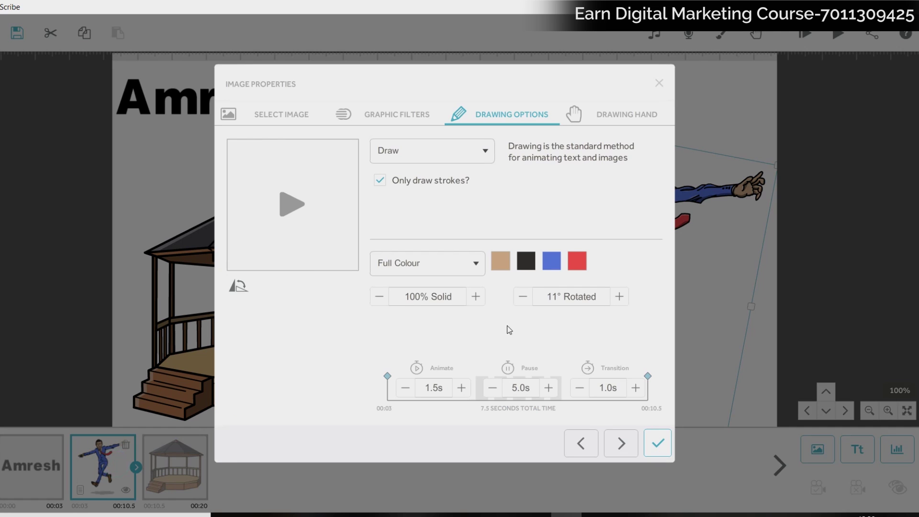
left_click(496, 392)
left_click(496, 391)
left_click(496, 392)
left_click(495, 393)
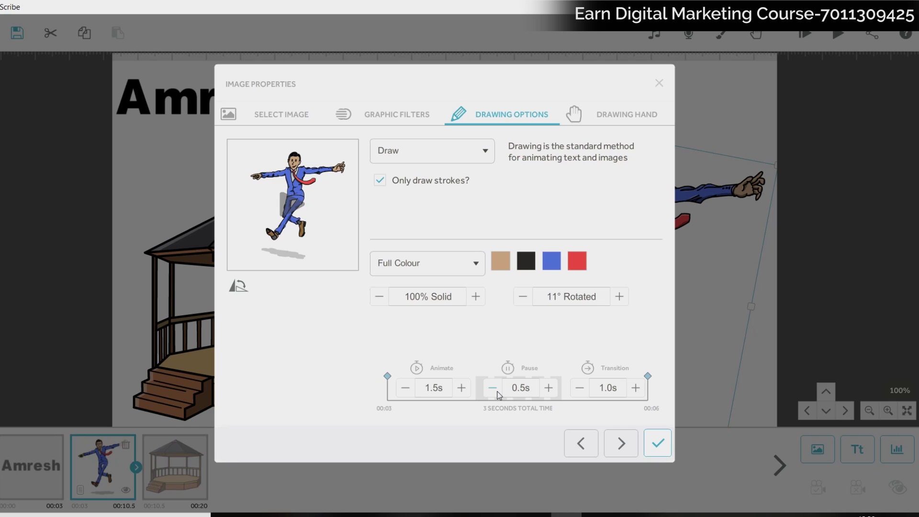
left_click(656, 442)
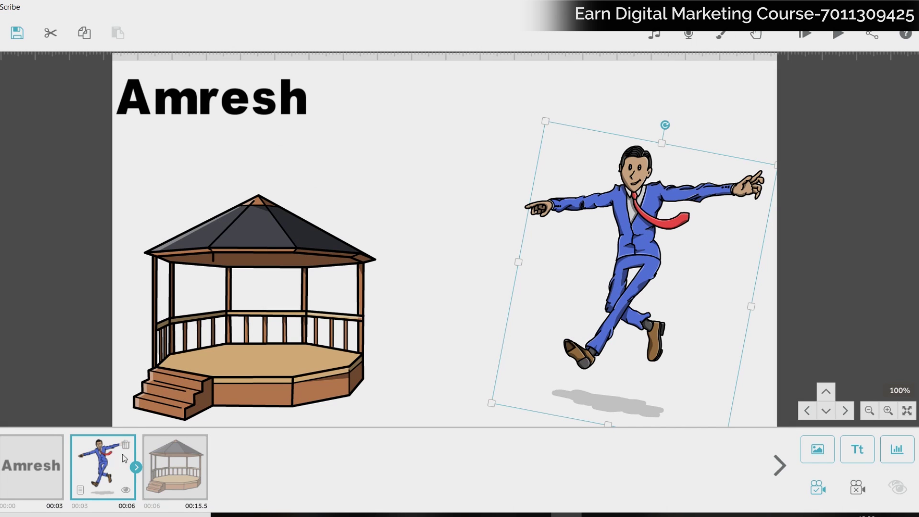
Review the man image's Animate, Pause and Transition times without changing them
left_click(271, 347)
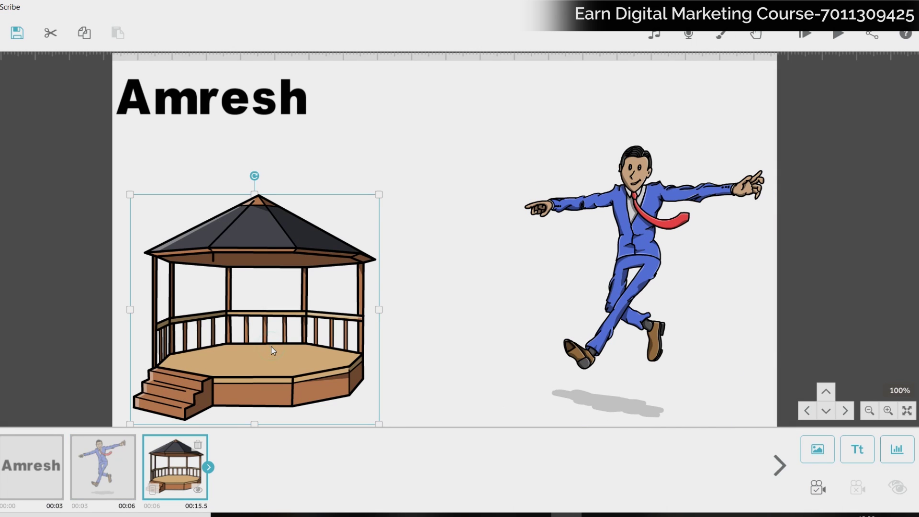
left_click(105, 460)
double_click(119, 452)
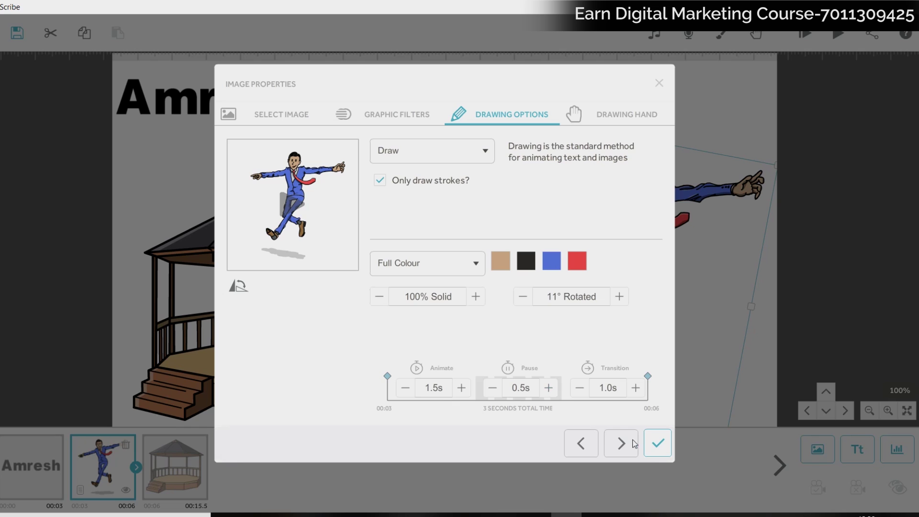
left_click(656, 442)
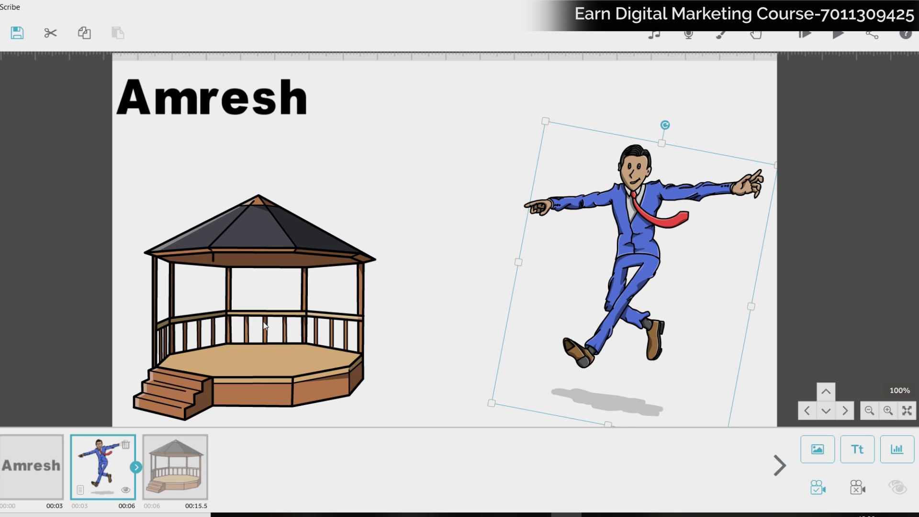
Try the Outline colour style on the man image, switch back to Full Colour and close its properties without applying
left_click(154, 455)
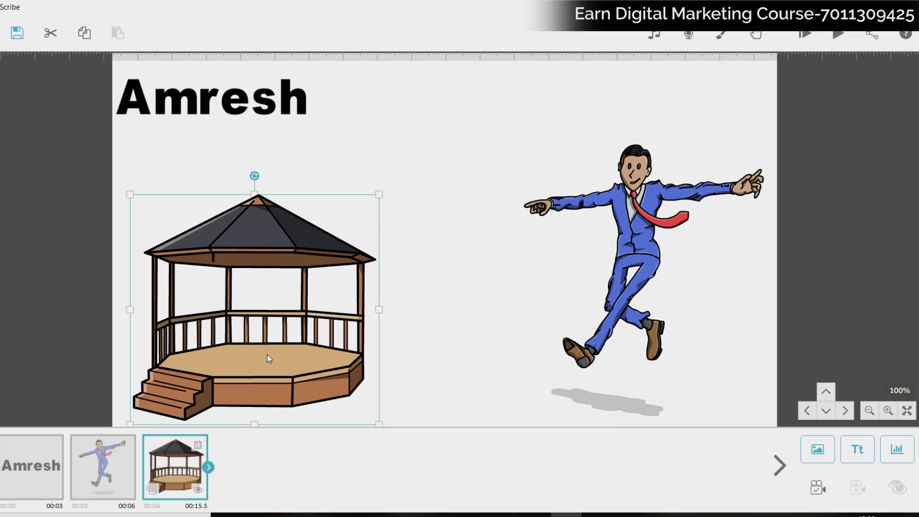
left_click(89, 469)
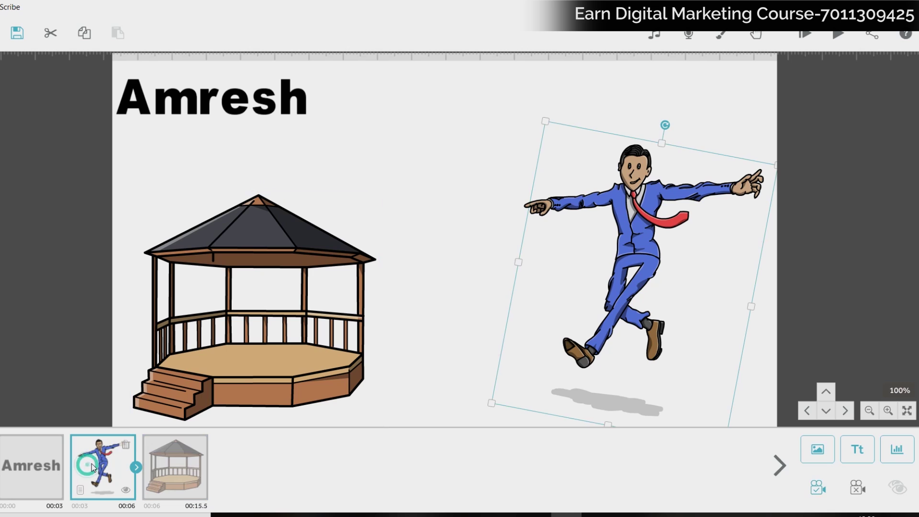
double_click(111, 462)
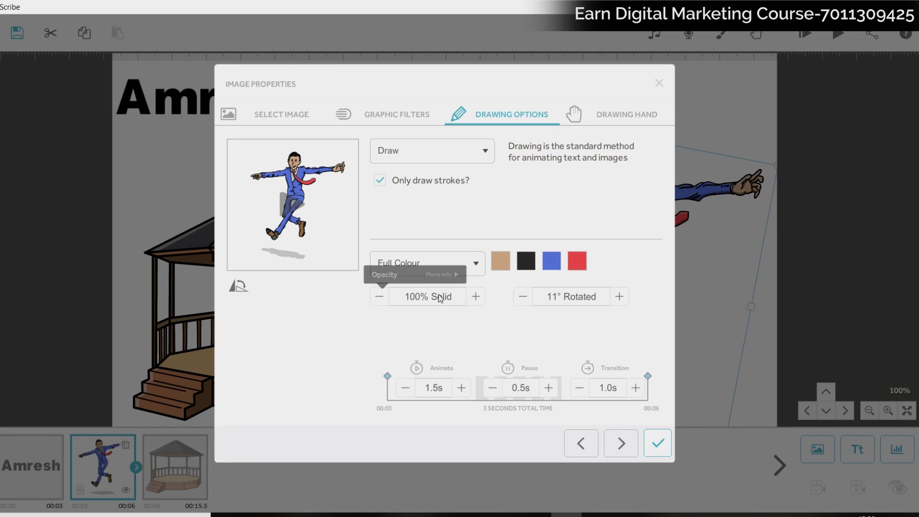
left_click(464, 268)
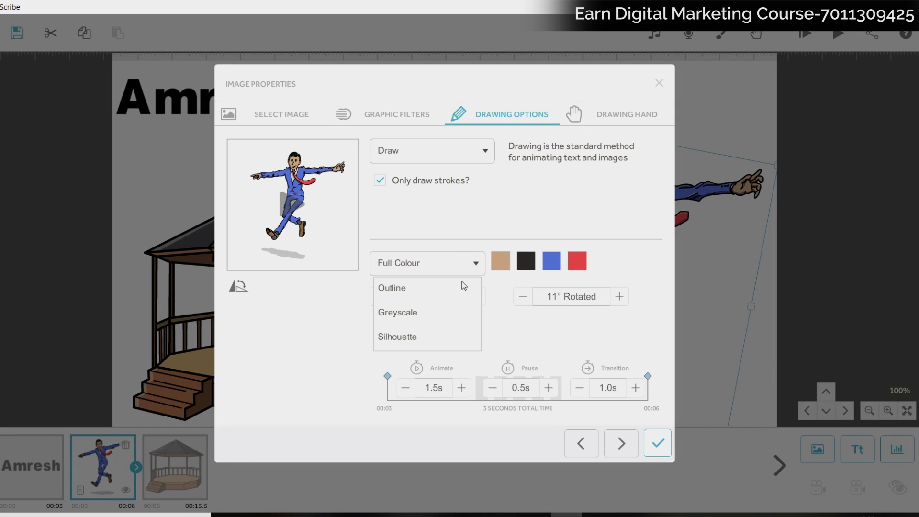
left_click(452, 292)
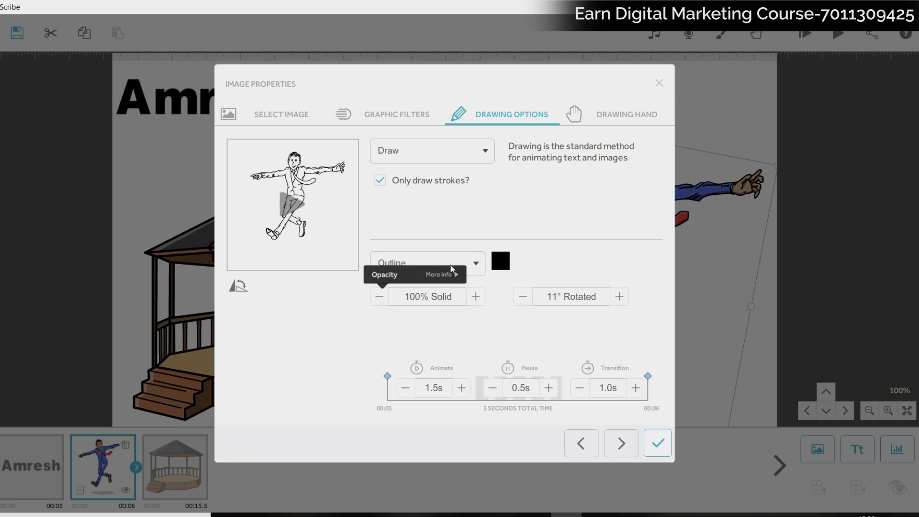
left_click(451, 259)
left_click(428, 287)
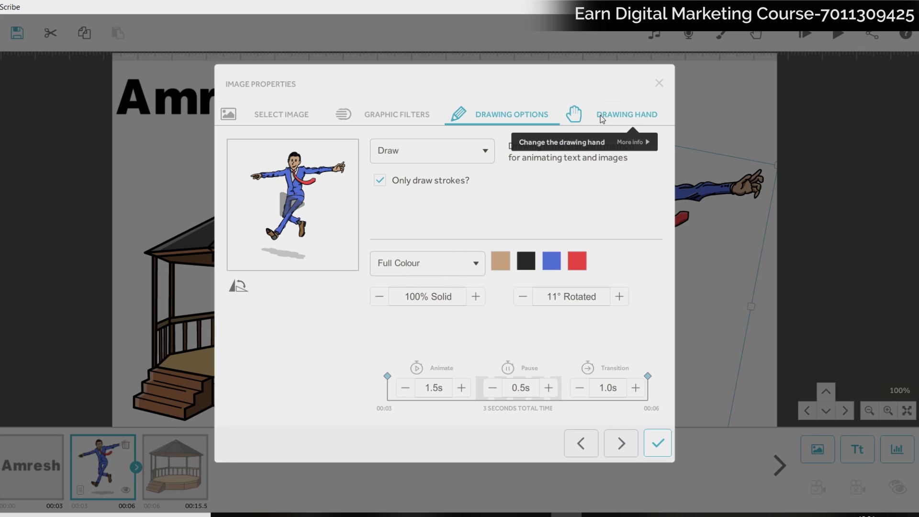
left_click(659, 83)
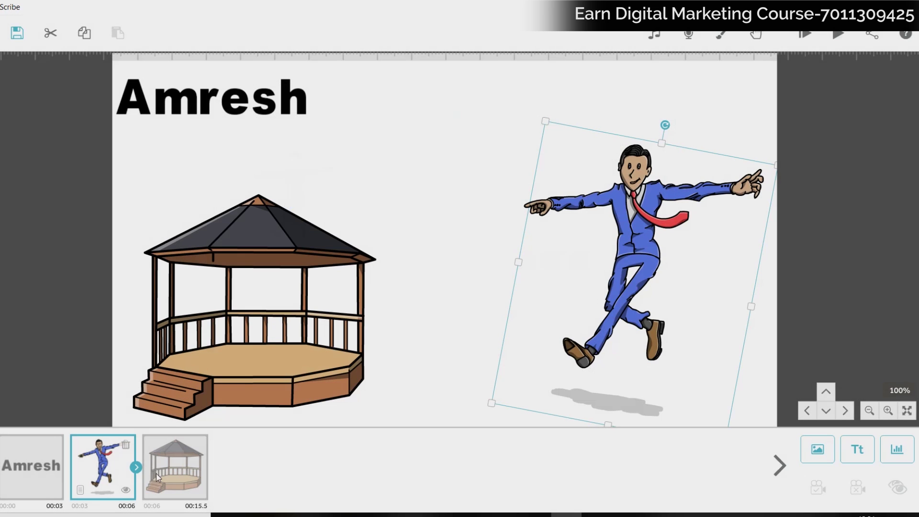
Preview the scribe briefly and stop playback during the man's drawing
left_click(838, 34)
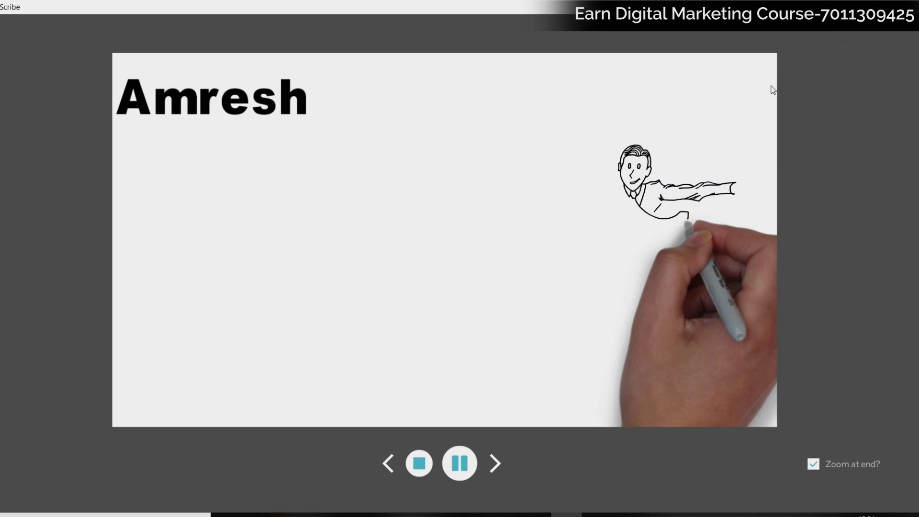
left_click(419, 463)
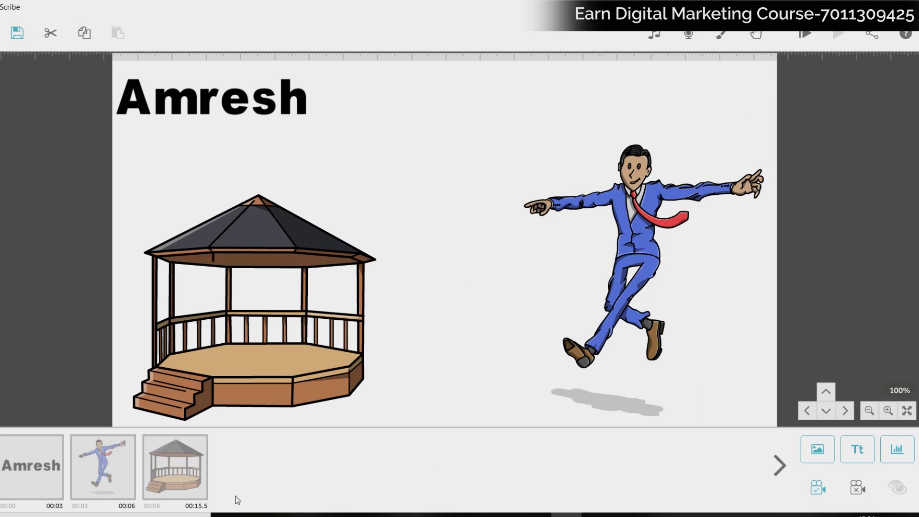
Set the man image's drawing hand to No Hand and apply the change
double_click(117, 461)
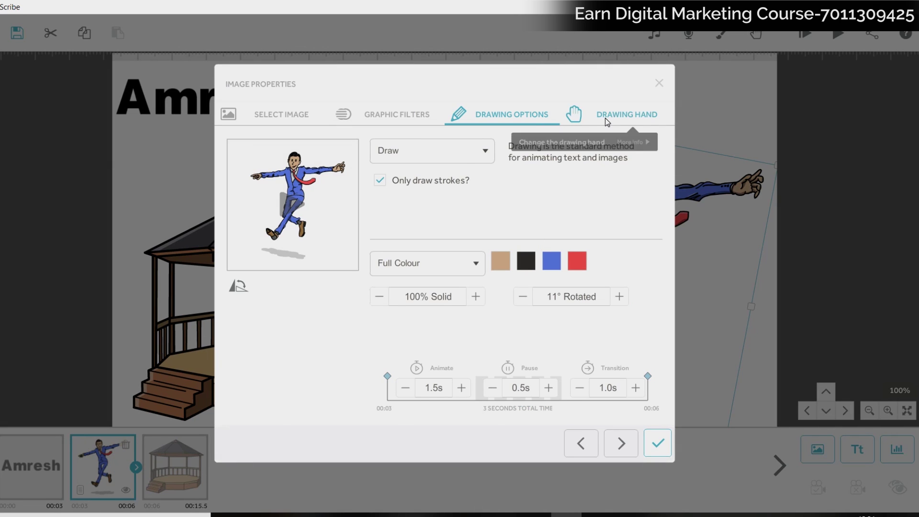
left_click(605, 118)
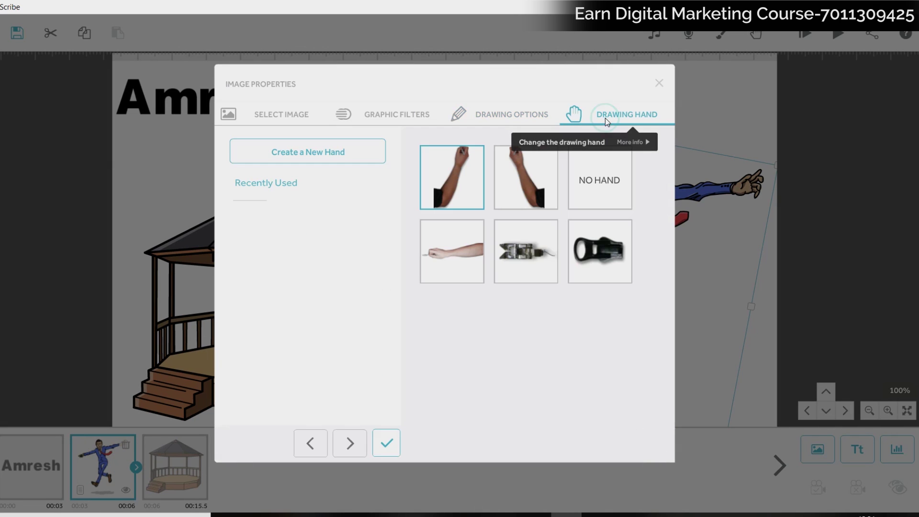
left_click(616, 185)
left_click(625, 390)
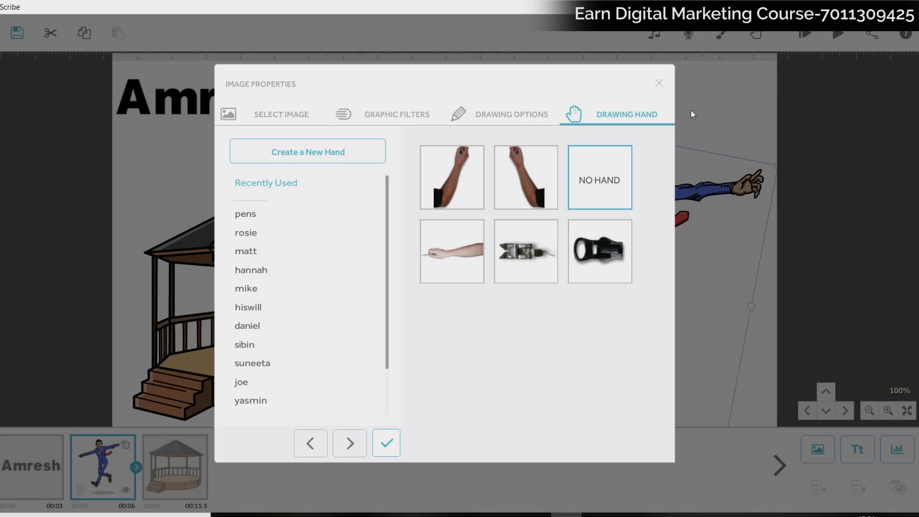
left_click(383, 440)
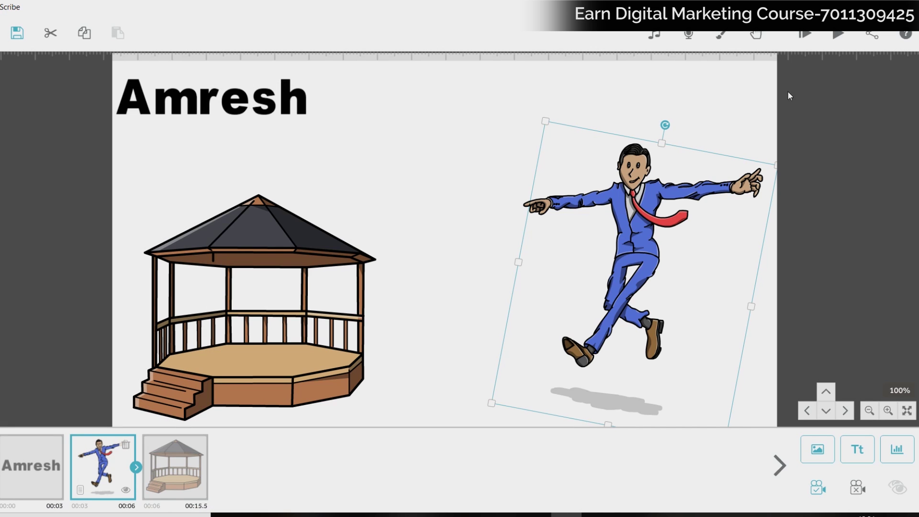
Preview the scribe without the man's drawing hand, check the man image's drawing options and play the preview again
left_click(836, 34)
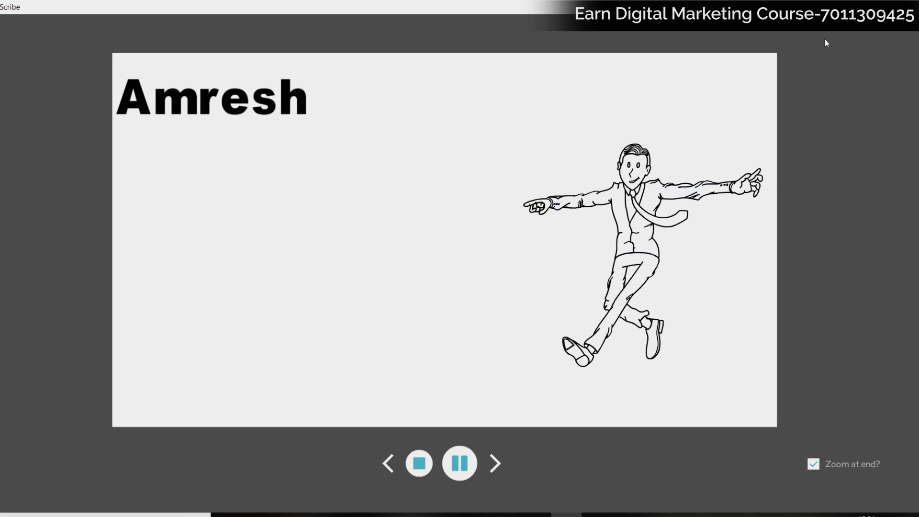
left_click(420, 462)
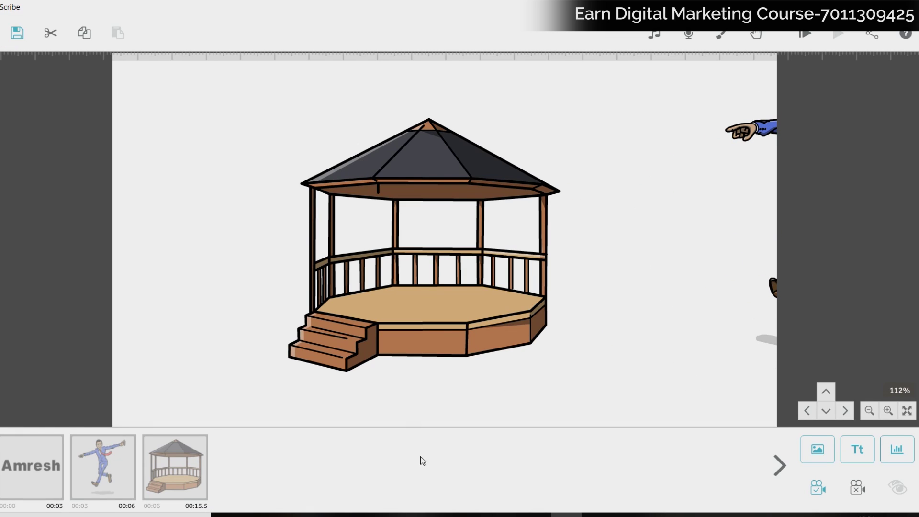
left_click(126, 479)
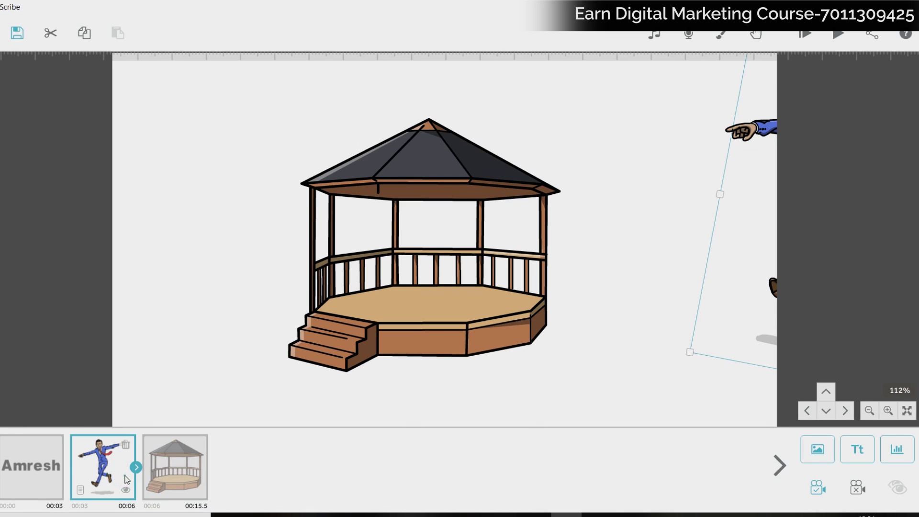
left_click(127, 479)
left_click(664, 85)
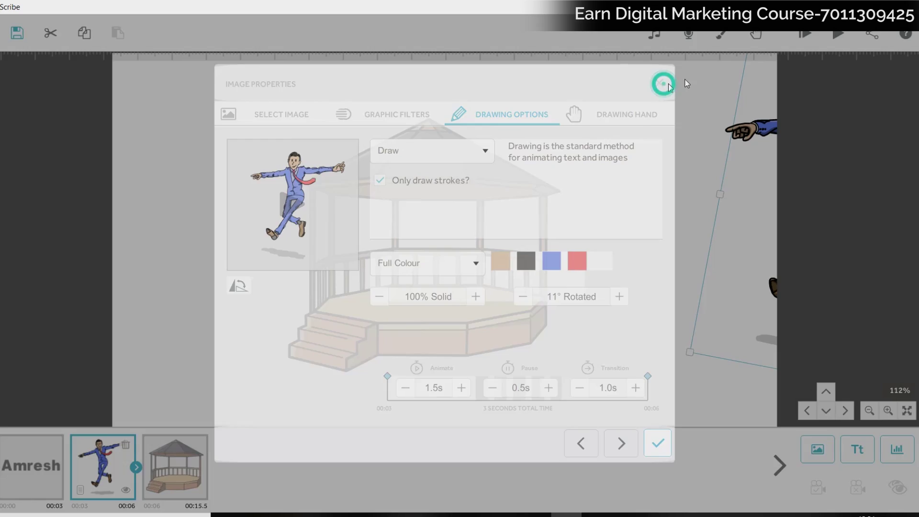
left_click(838, 33)
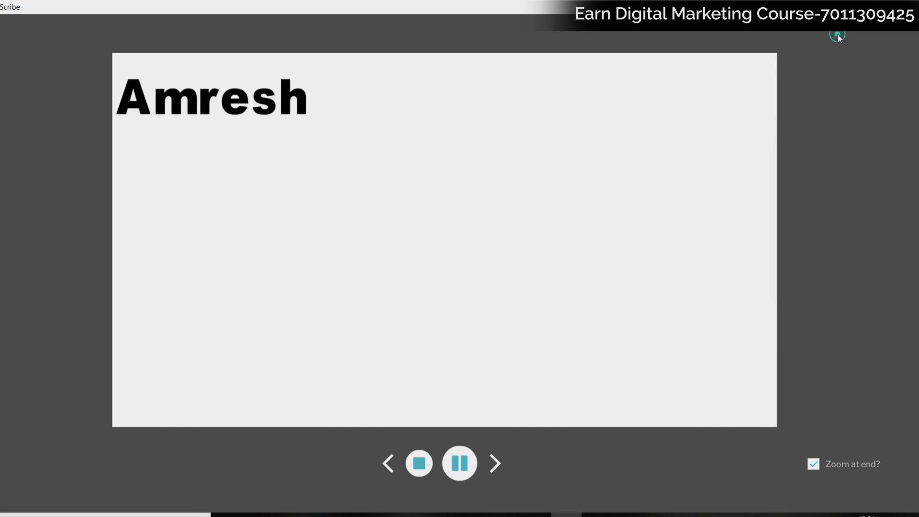
left_click(414, 471)
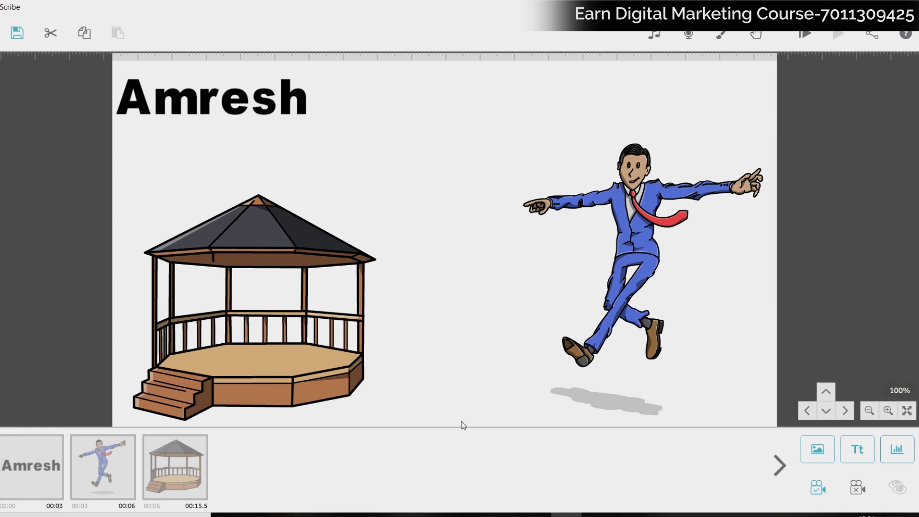
Change the man image's animation to Move In from the right side of the canvas and preview the scribe
left_click(122, 466)
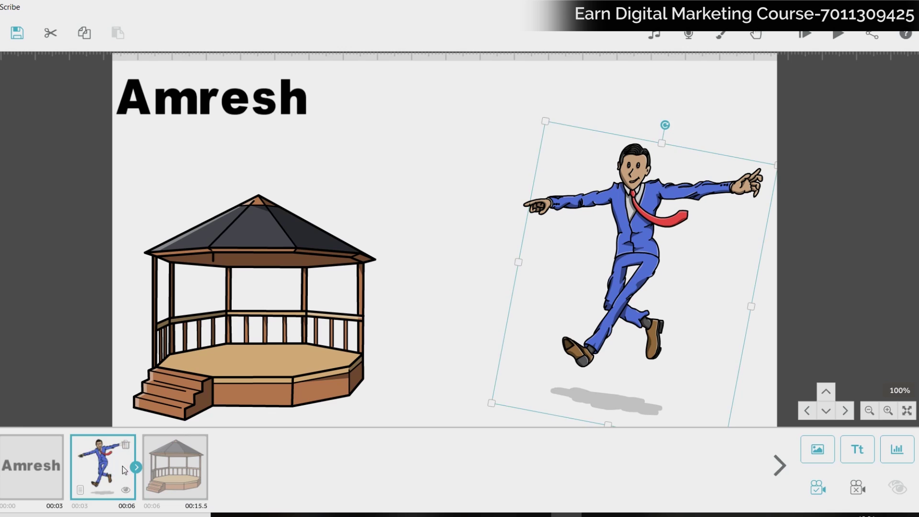
left_click(79, 489)
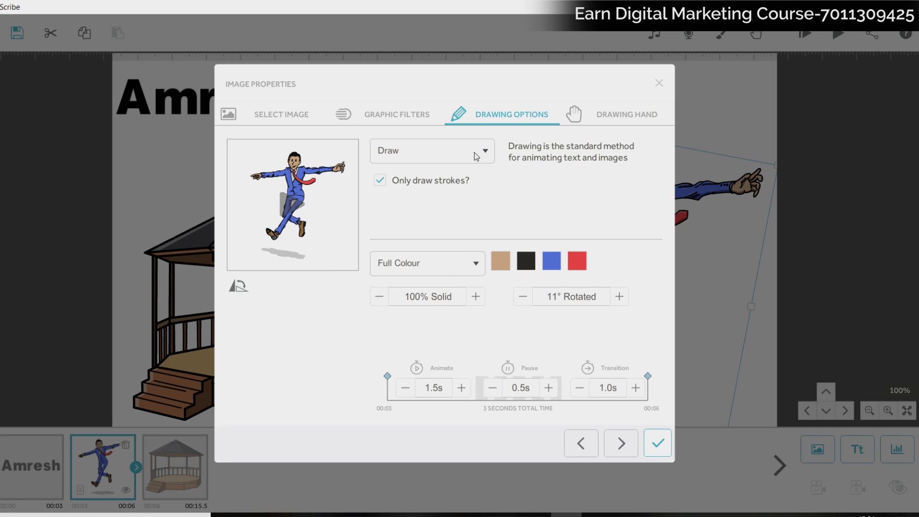
left_click(438, 160)
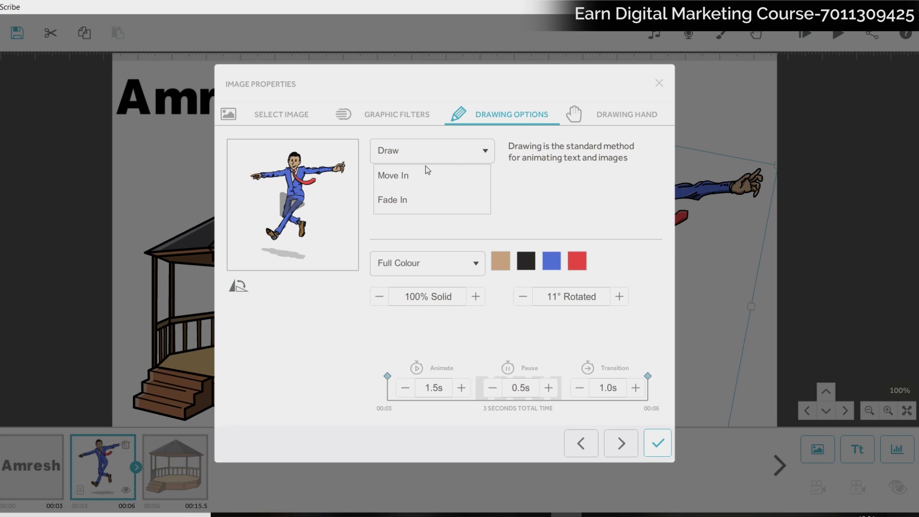
left_click(414, 177)
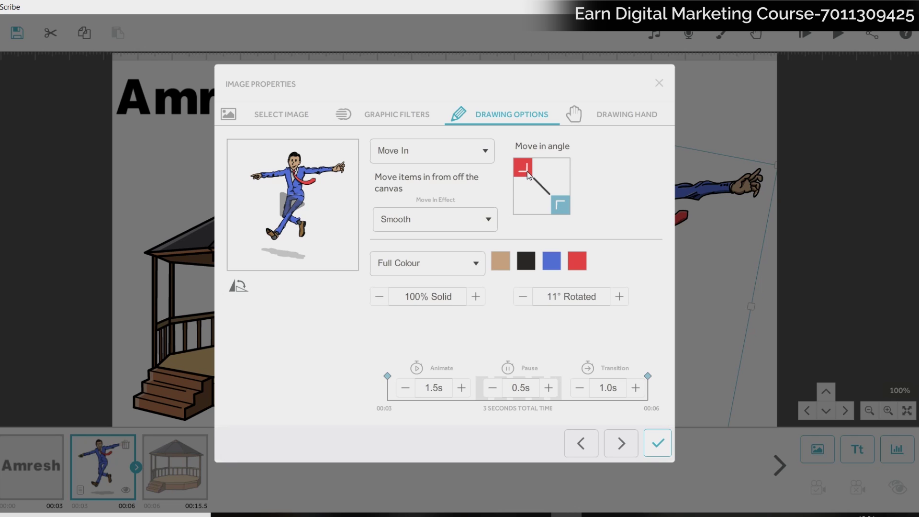
left_click_drag(531, 177, 566, 179)
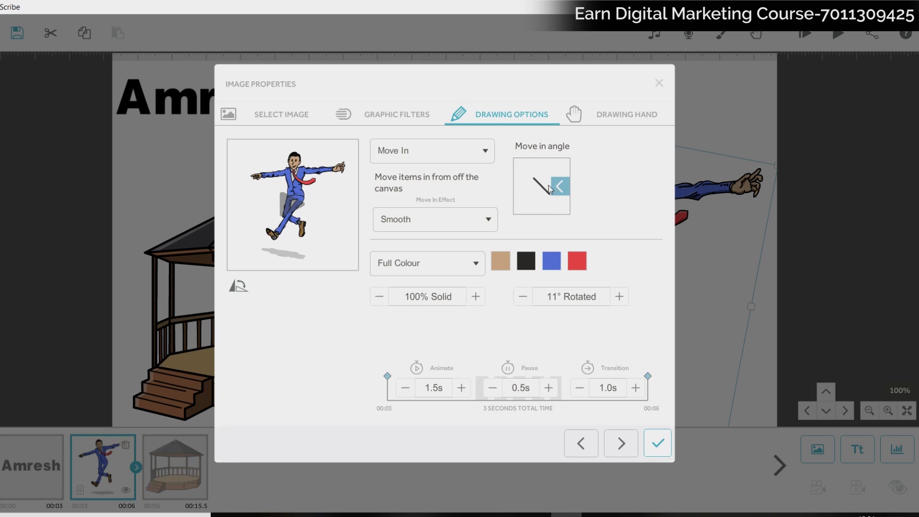
left_click(654, 445)
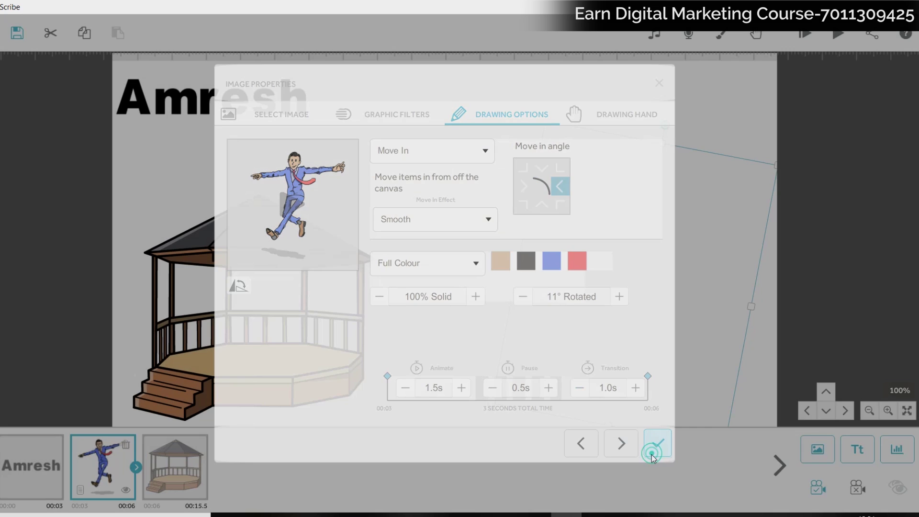
left_click(835, 36)
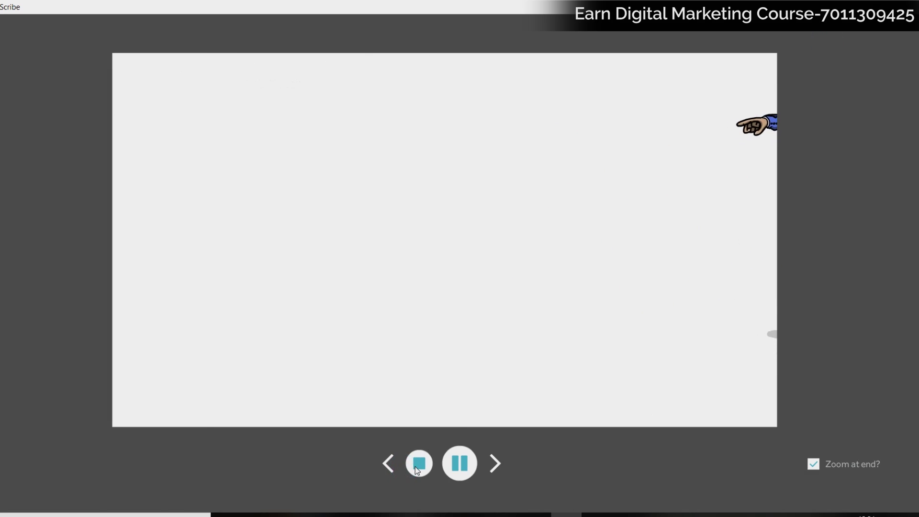
left_click(416, 466)
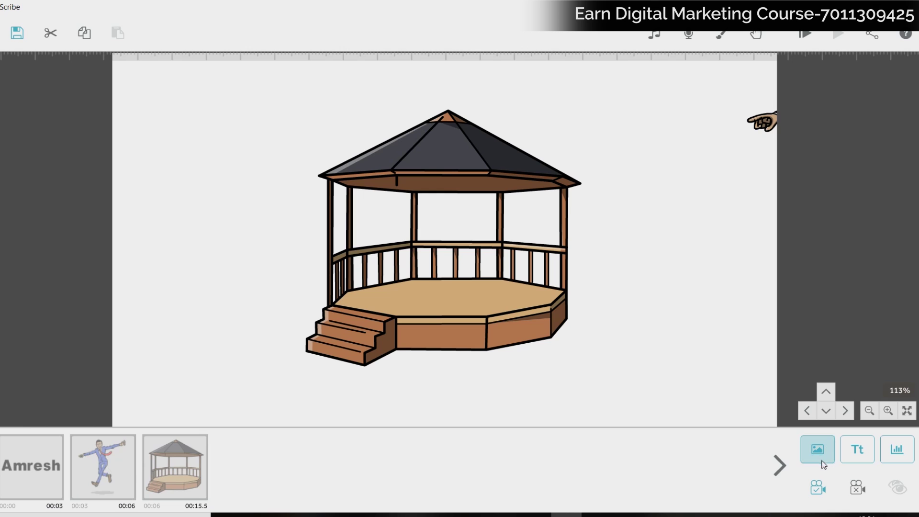
Preview the title text's drawing animation and try the Blur setting in its graphic filters
double_click(15, 480)
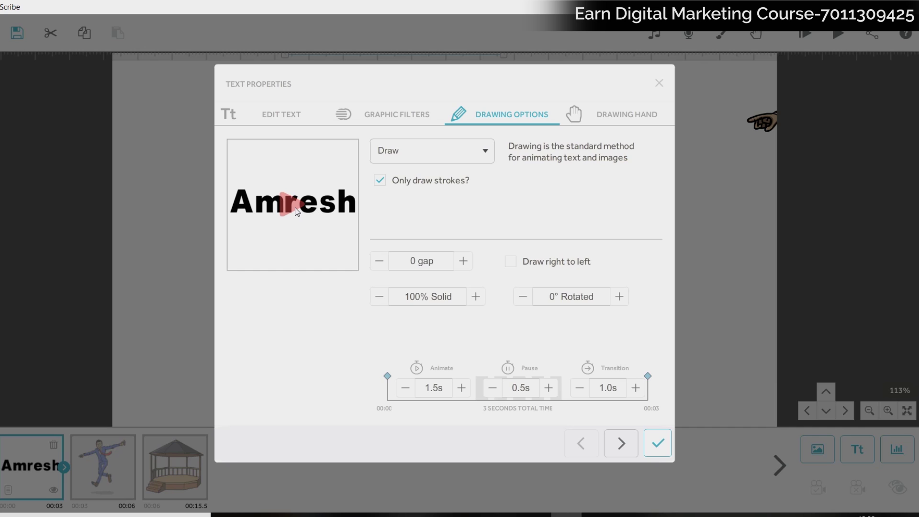
left_click(293, 205)
left_click(403, 109)
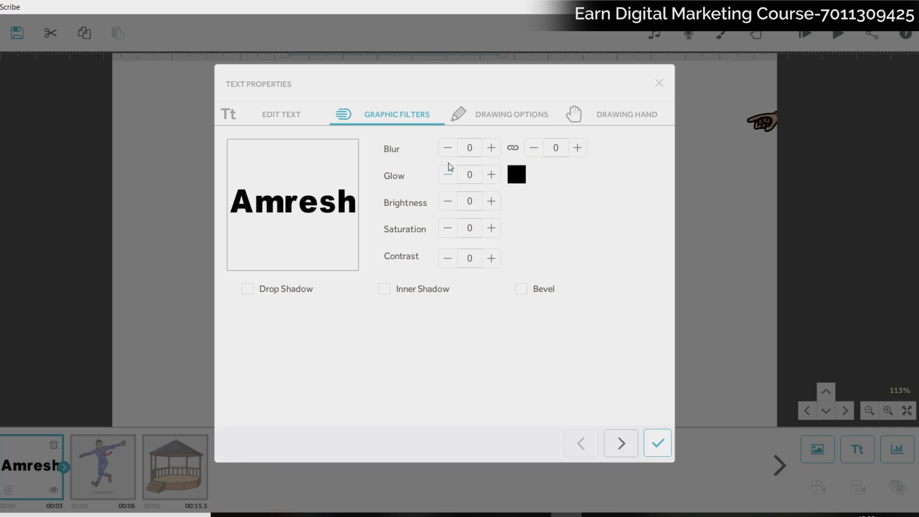
left_click(448, 149)
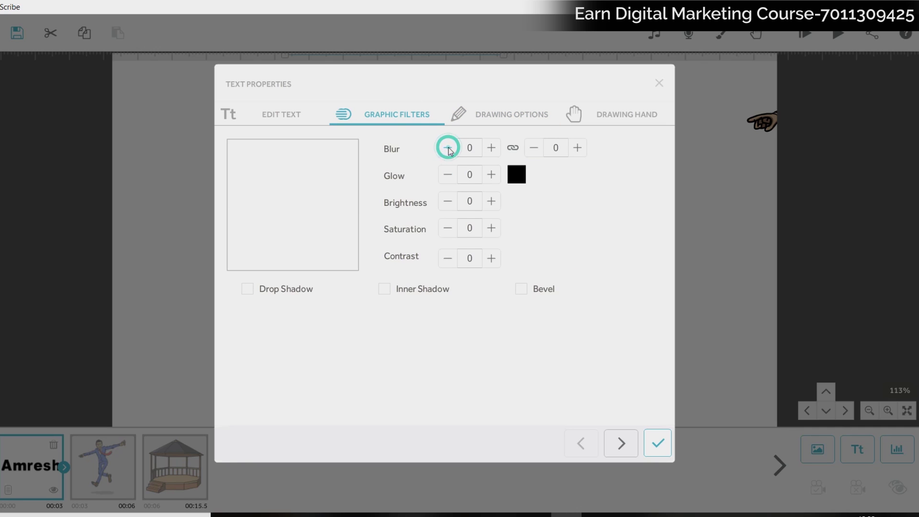
left_click(492, 148)
Preview the second drawing hand for the title text, look at its font settings and close the properties without applying
left_click(592, 116)
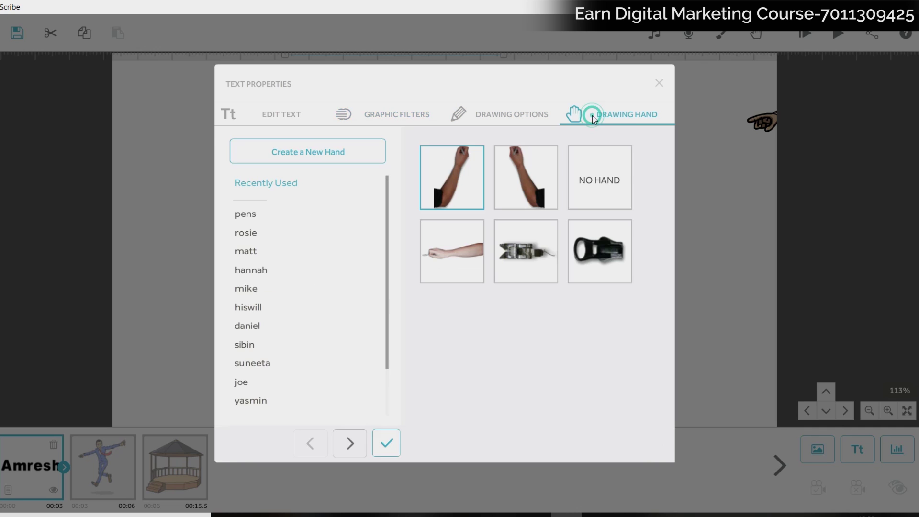
left_click(517, 177)
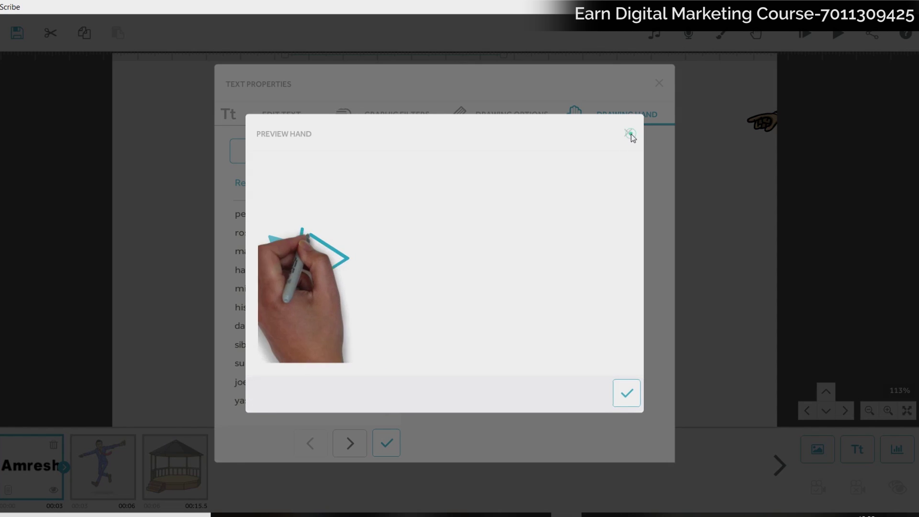
left_click(629, 135)
left_click(230, 114)
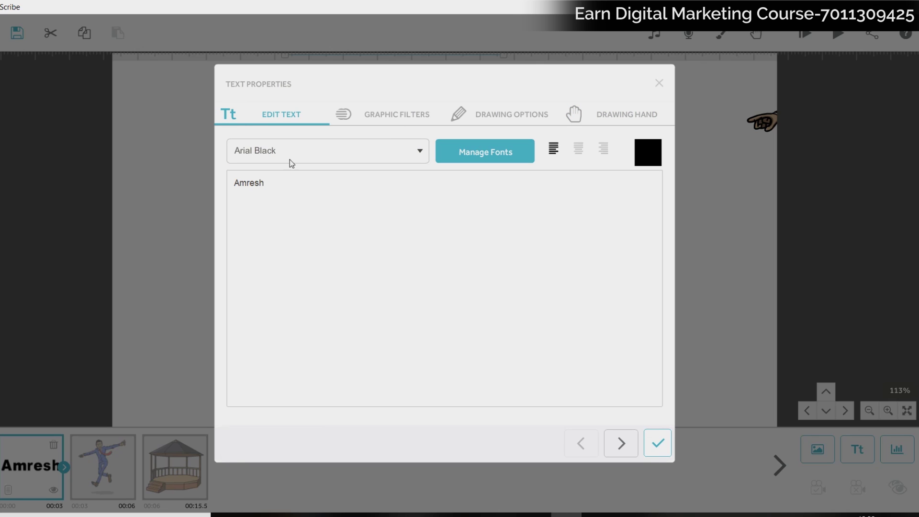
left_click(659, 84)
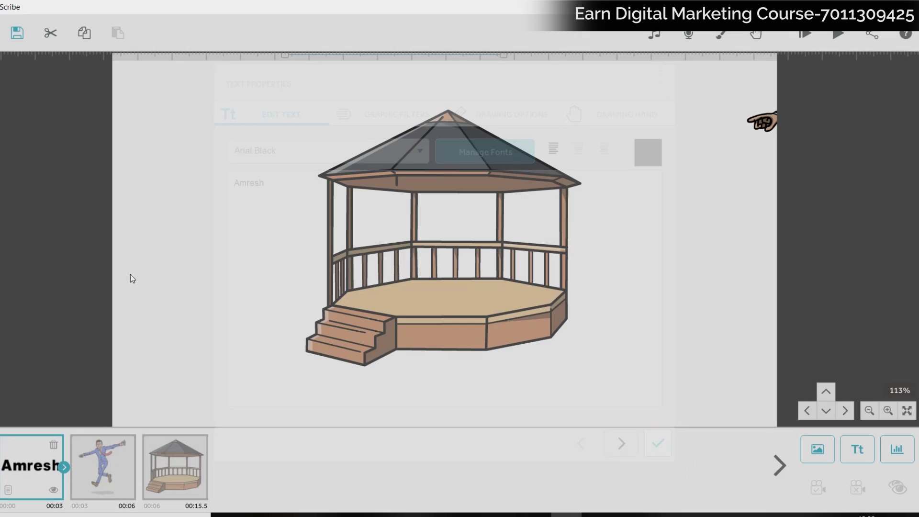
Review the Animate, Pause and Transition times of the title text and the man image
left_click(7, 490)
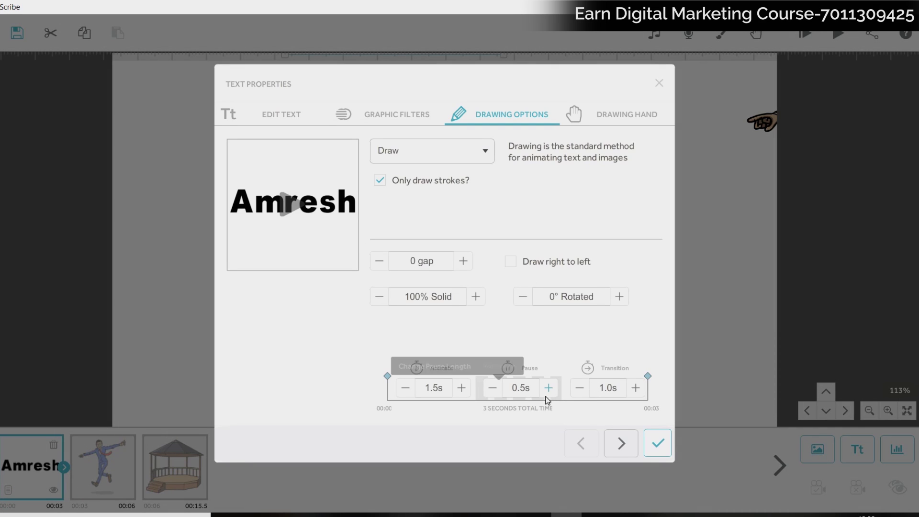
left_click(656, 442)
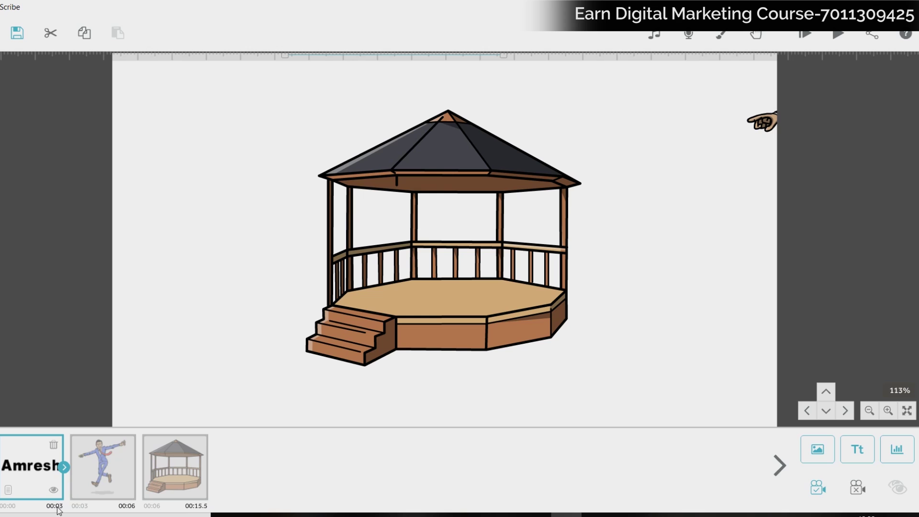
left_click(7, 489)
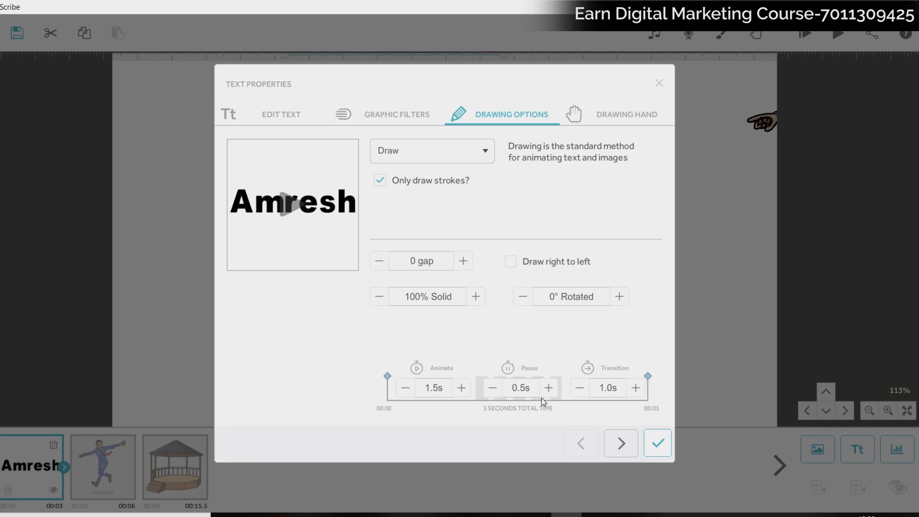
left_click(657, 442)
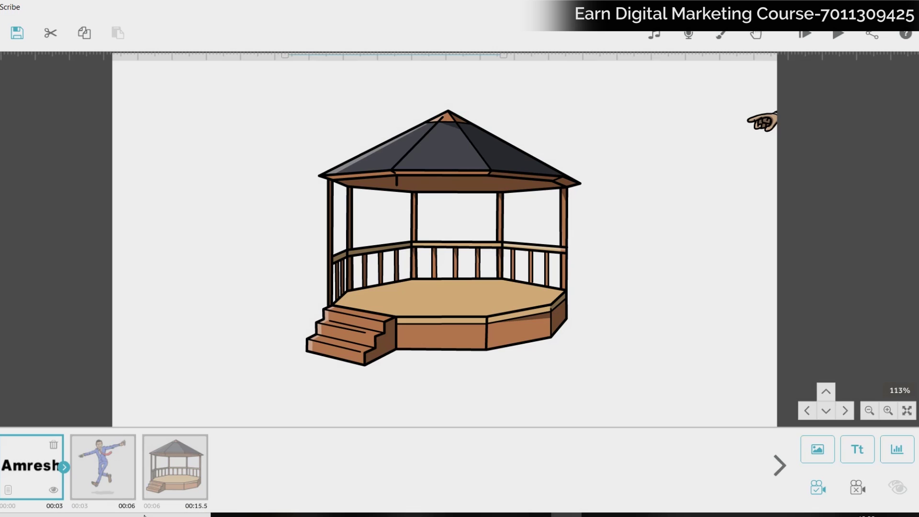
double_click(122, 491)
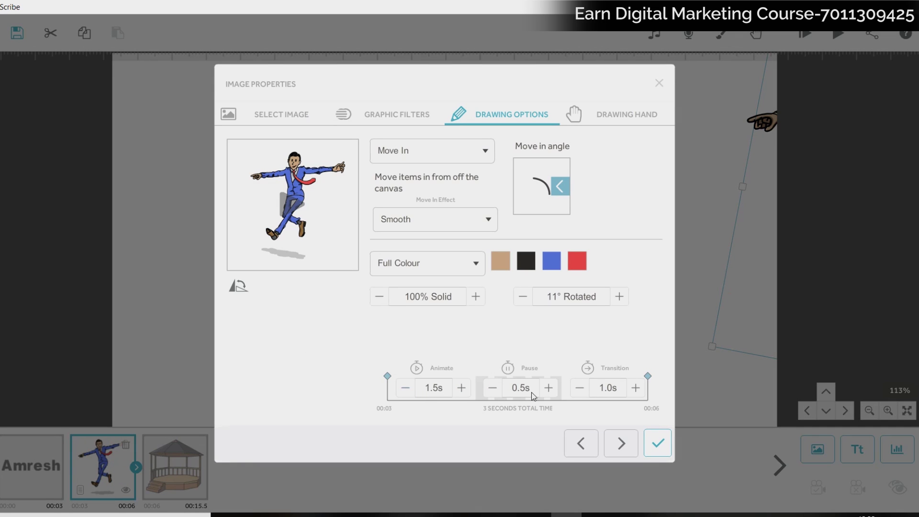
left_click(651, 443)
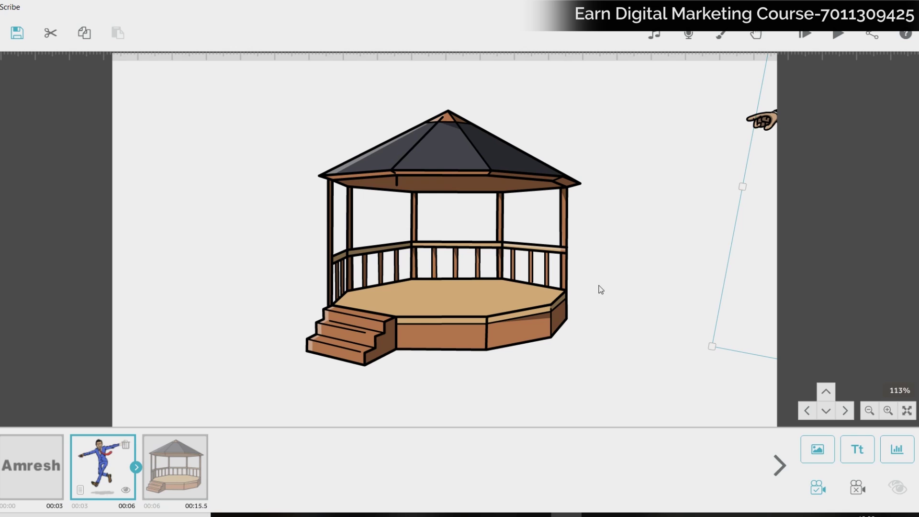
Review the default drawing hands offered for the scribe and close the hand options without changing anything
left_click(229, 256)
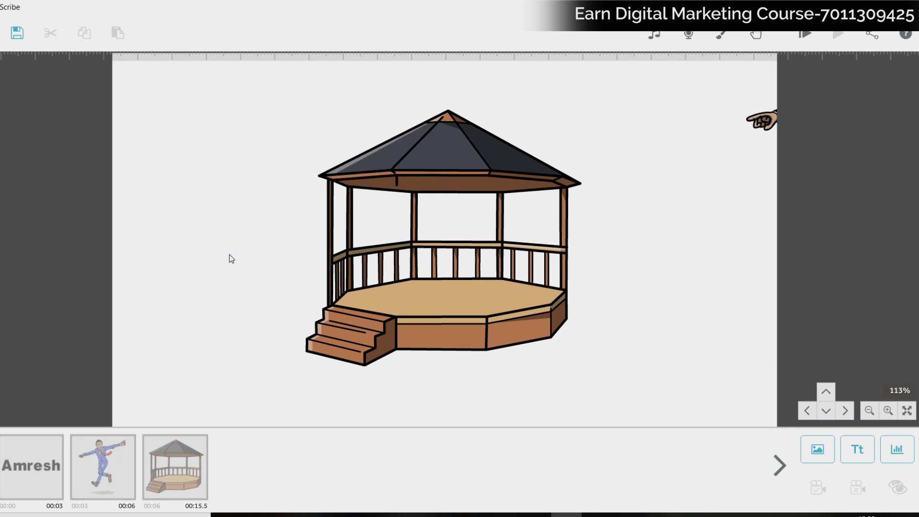
left_click(754, 40)
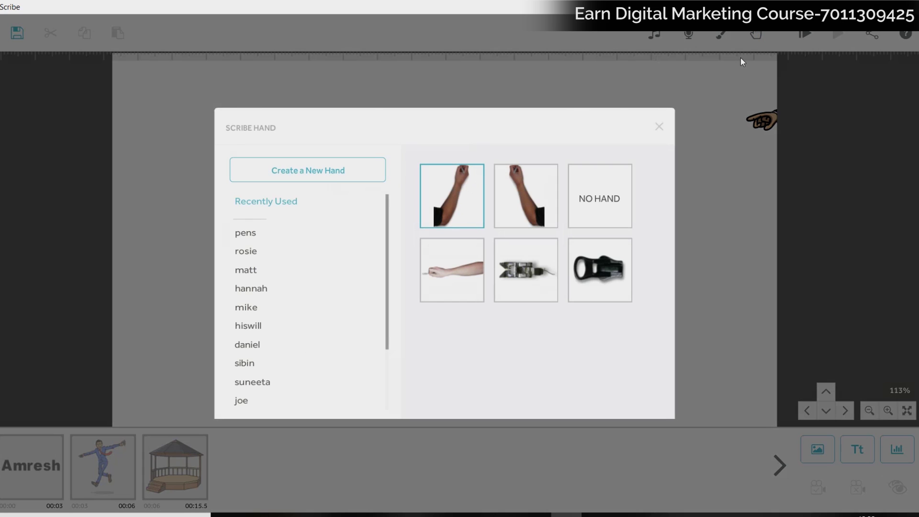
left_click(659, 126)
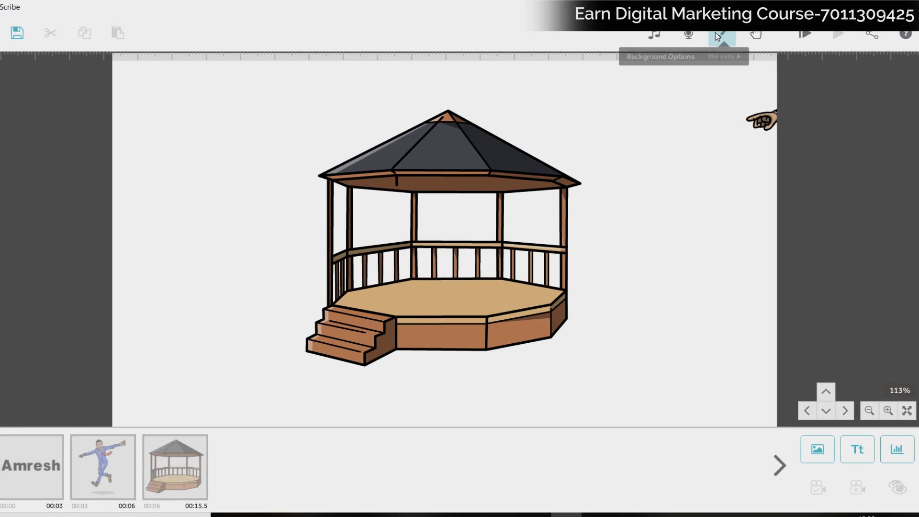
Apply the second, near-white paper texture as the canvas background and preview the scribe briefly
left_click(715, 32)
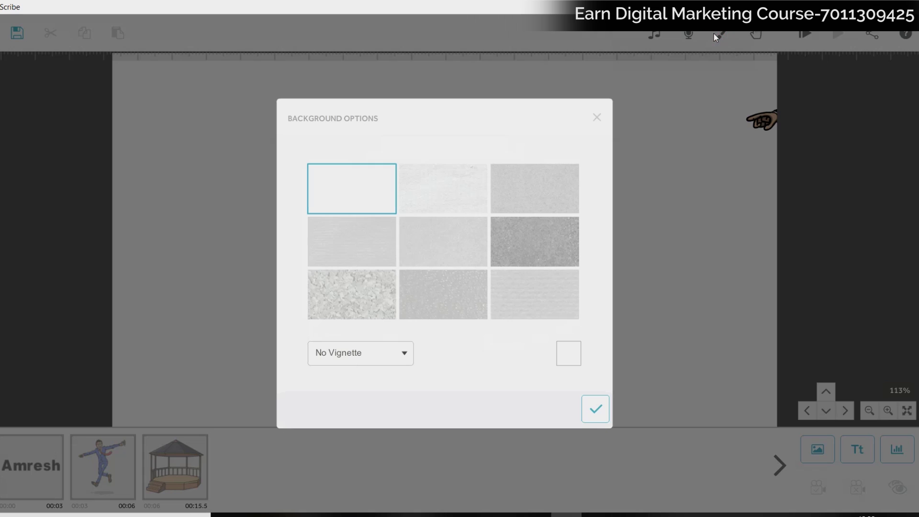
left_click(438, 183)
left_click(594, 408)
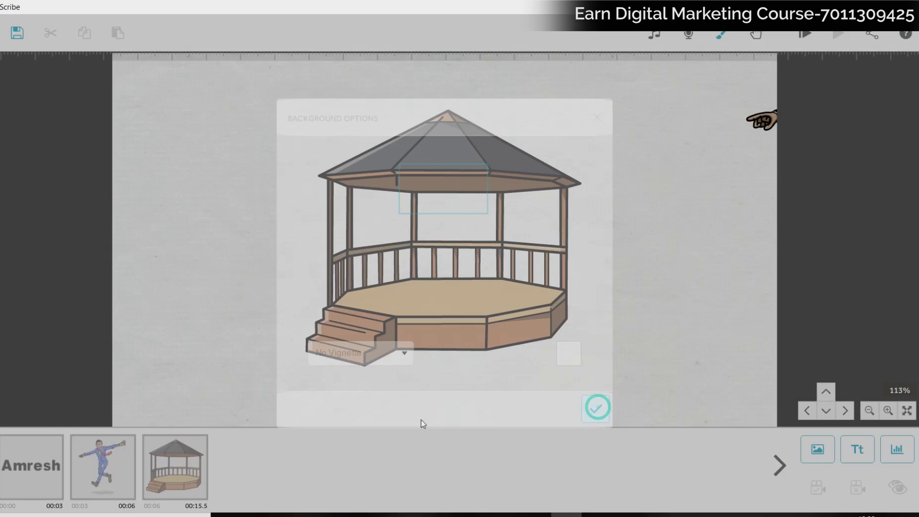
left_click(838, 33)
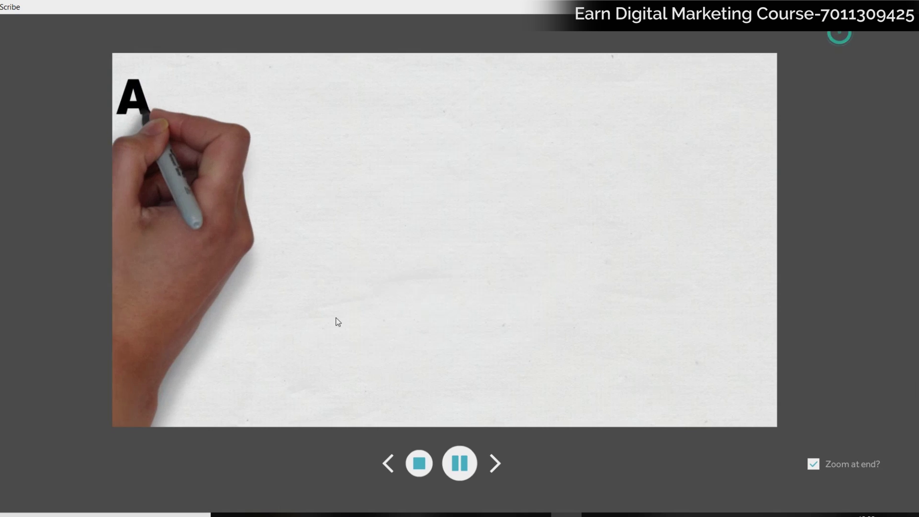
key("Escape")
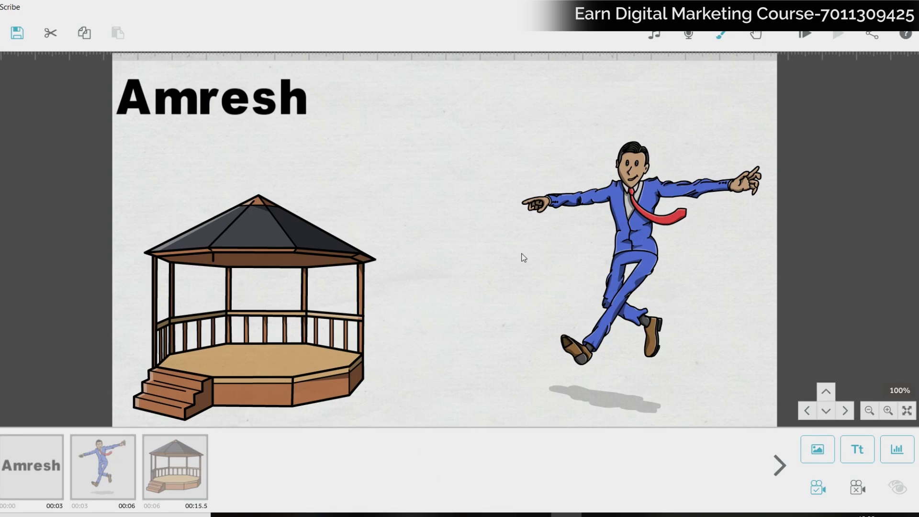
Set the background to the dark grey texture with a Soft Vignette, and check the applied background options
left_click(721, 35)
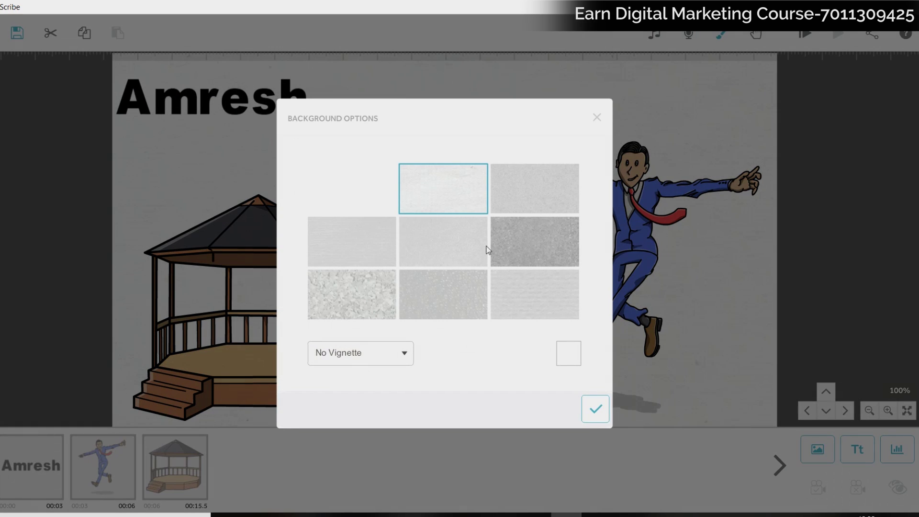
left_click(375, 359)
left_click(356, 385)
left_click(533, 238)
left_click(595, 410)
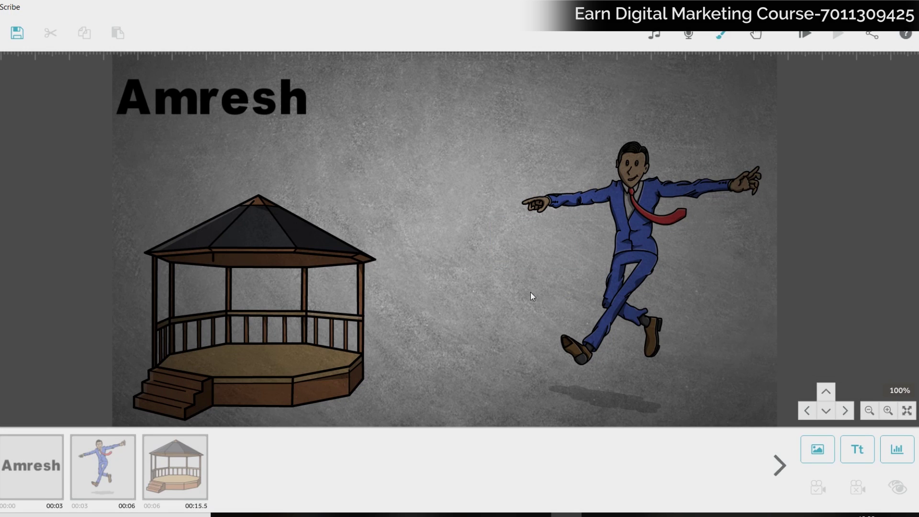
left_click(720, 34)
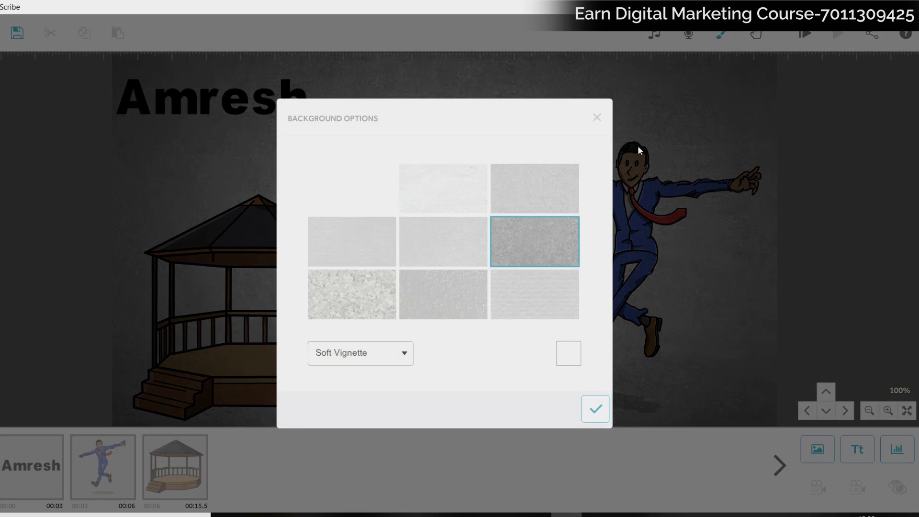
left_click(597, 118)
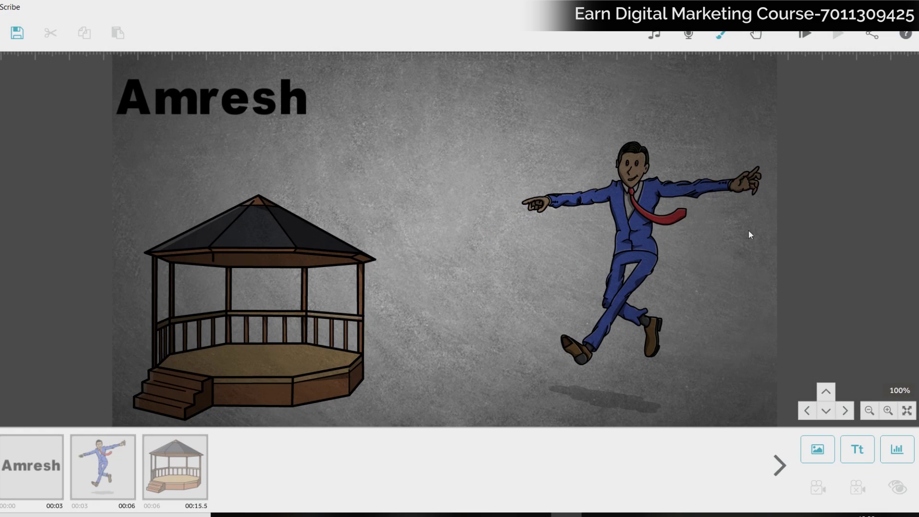
Import the "2th box" image from the Desktop with the Draw animation and Reveal draw style
left_click(817, 455)
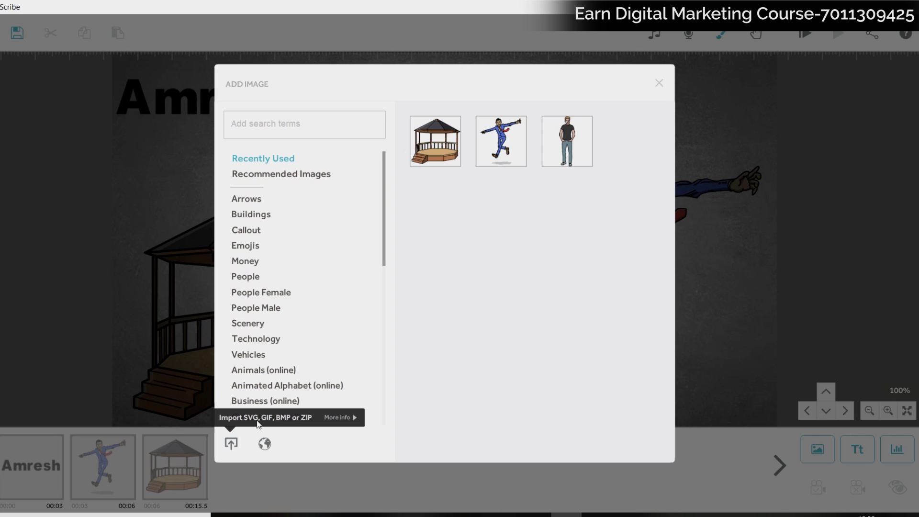
left_click(232, 443)
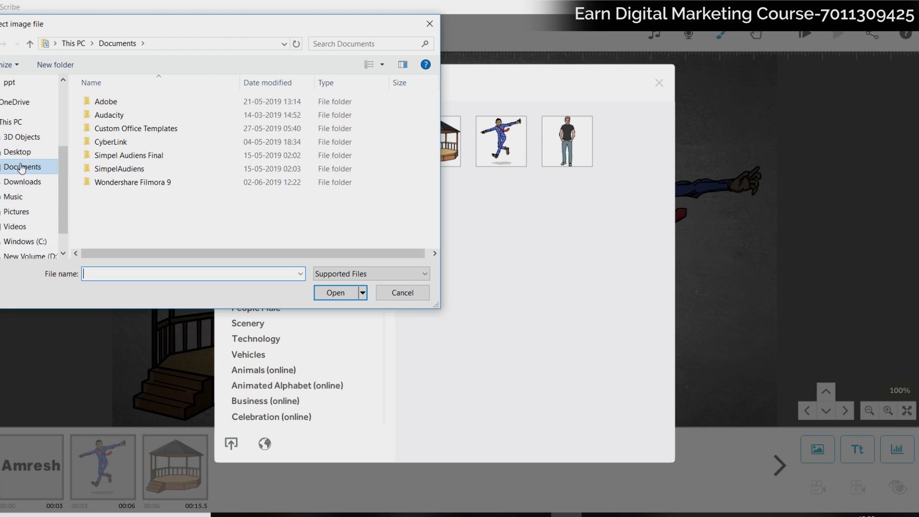
left_click(18, 138)
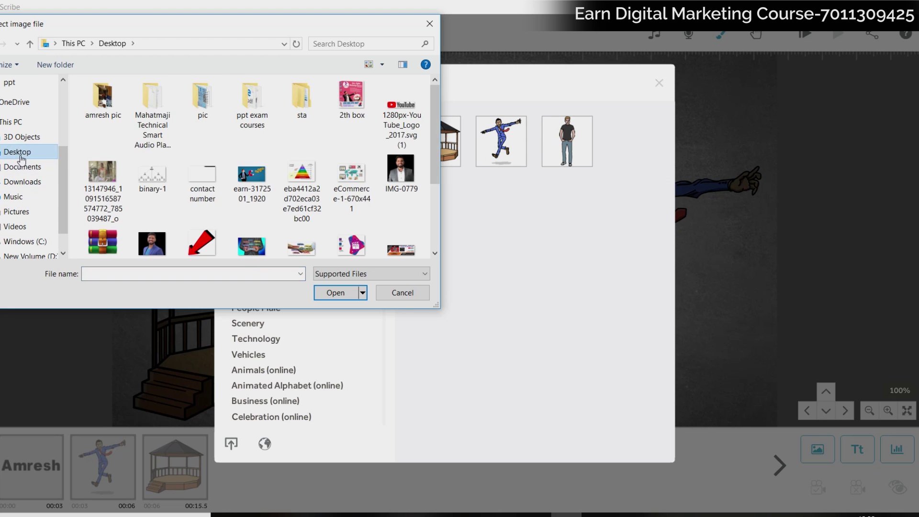
double_click(344, 110)
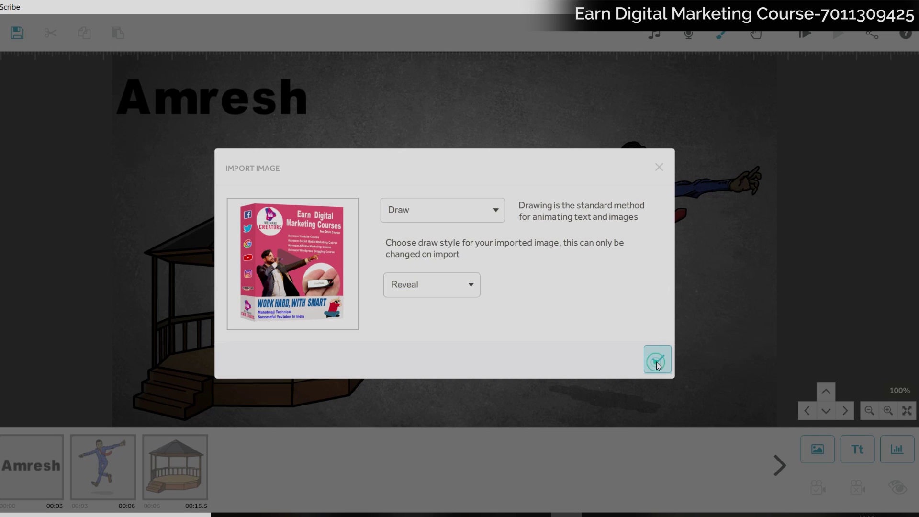
left_click(656, 361)
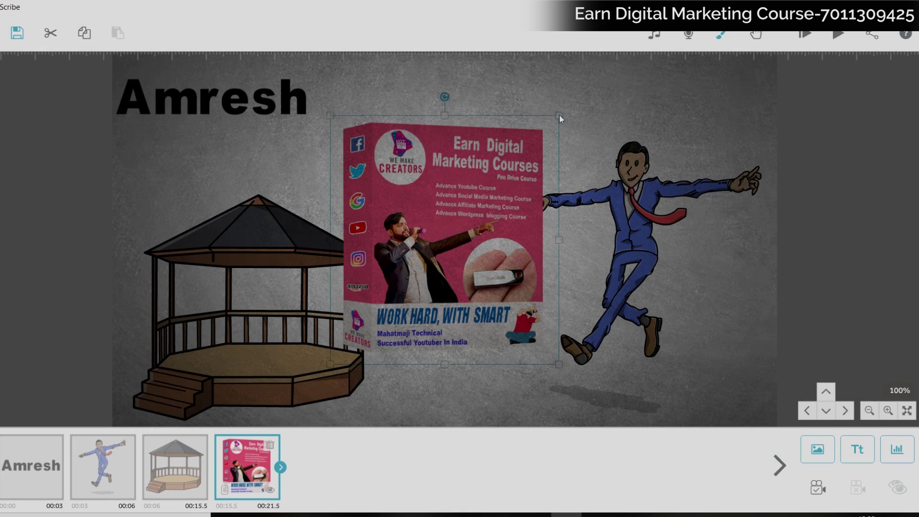
Shrink the imported box image to about half its size and place it between the title text and the man
mouse_move(497, 222)
left_mouse_down()
mouse_move(518, 280)
mouse_move(508, 284)
mouse_move(504, 234)
left_mouse_up()
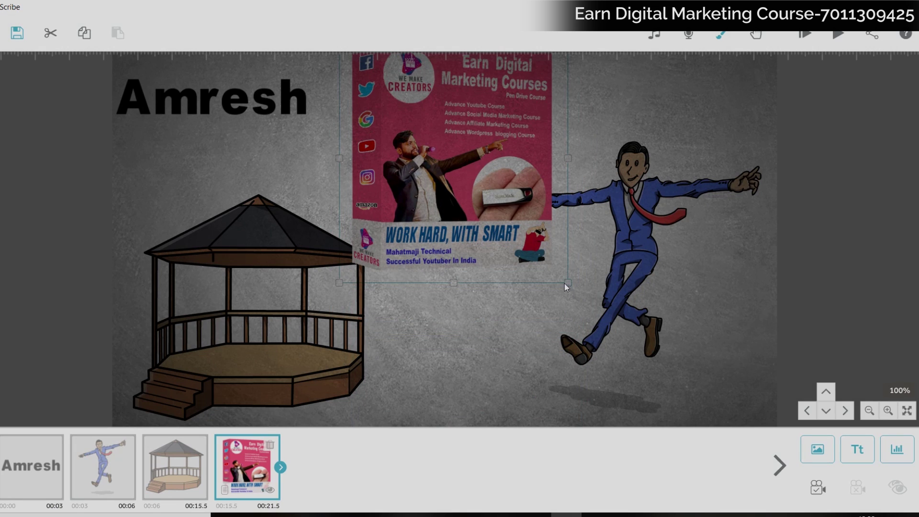
left_click_drag(564, 283, 507, 205)
left_click_drag(455, 139, 408, 159)
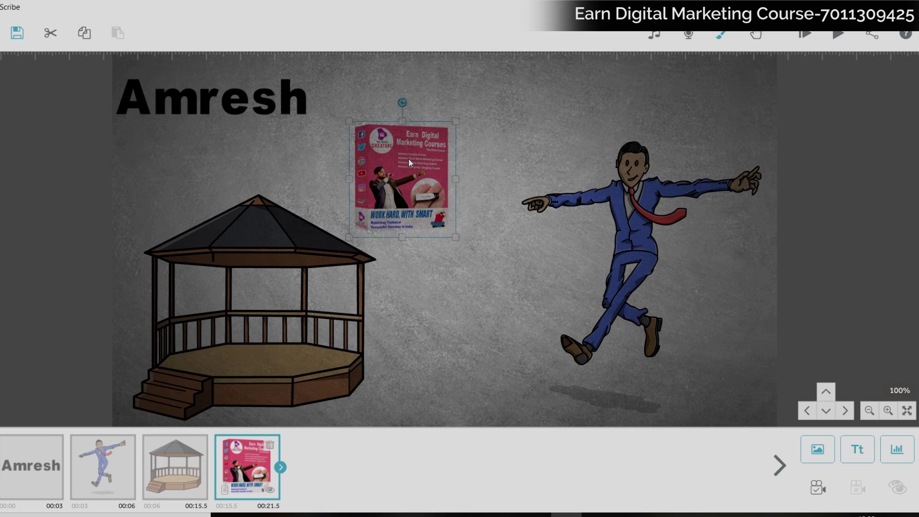
left_click(613, 115)
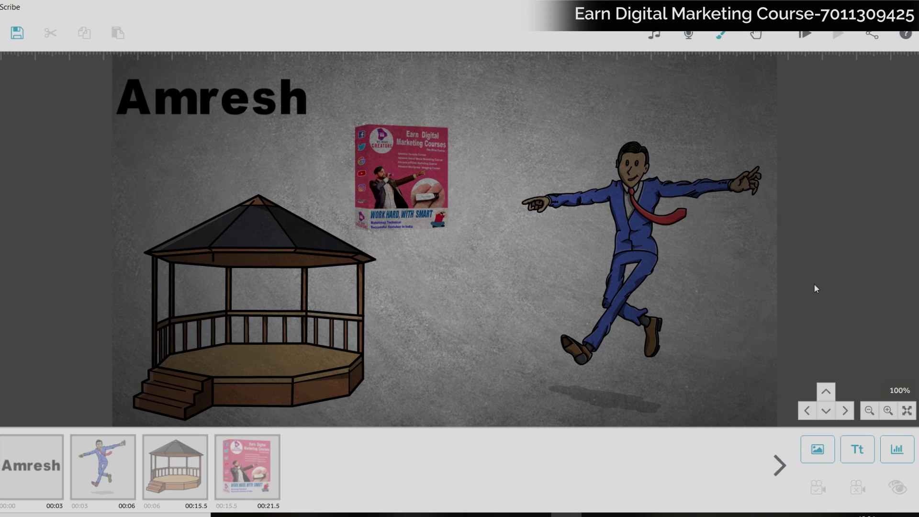
Change the background texture to the near-white paper option, keeping the Soft Vignette
left_click(726, 38)
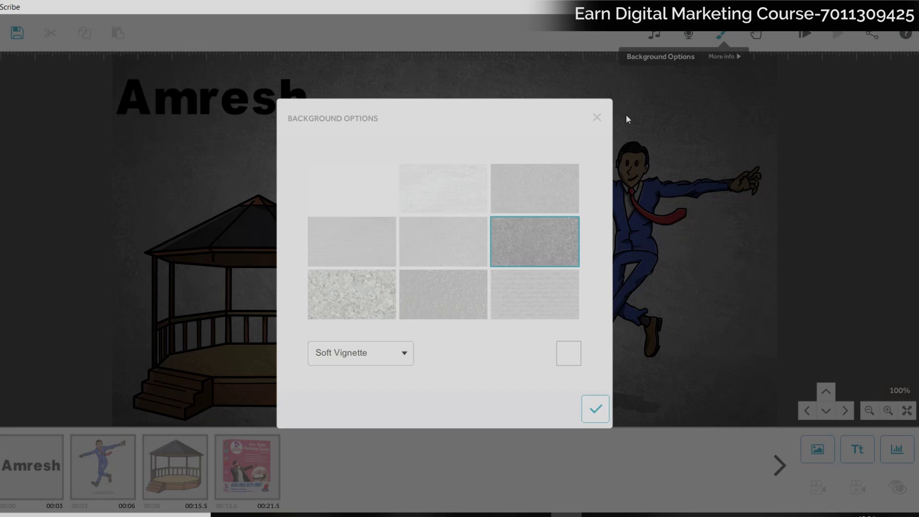
left_click(415, 193)
left_click(595, 407)
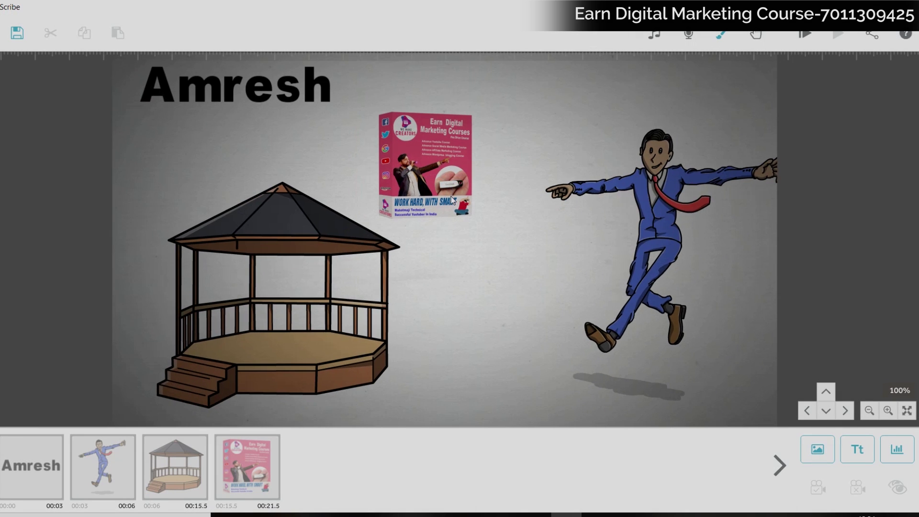
Set the current camera view for the box image, move the image slightly towards the man and preview its drawing
left_click(250, 494)
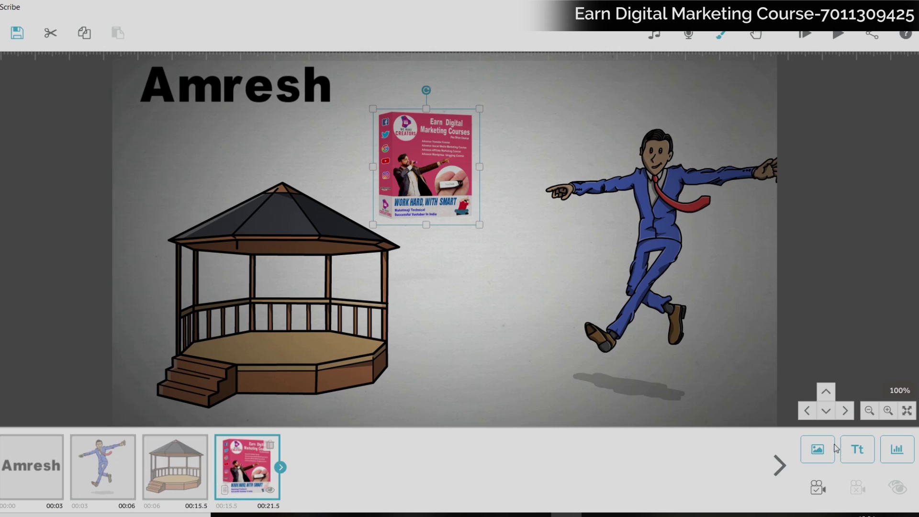
left_click(818, 487)
left_click_drag(438, 155, 476, 148)
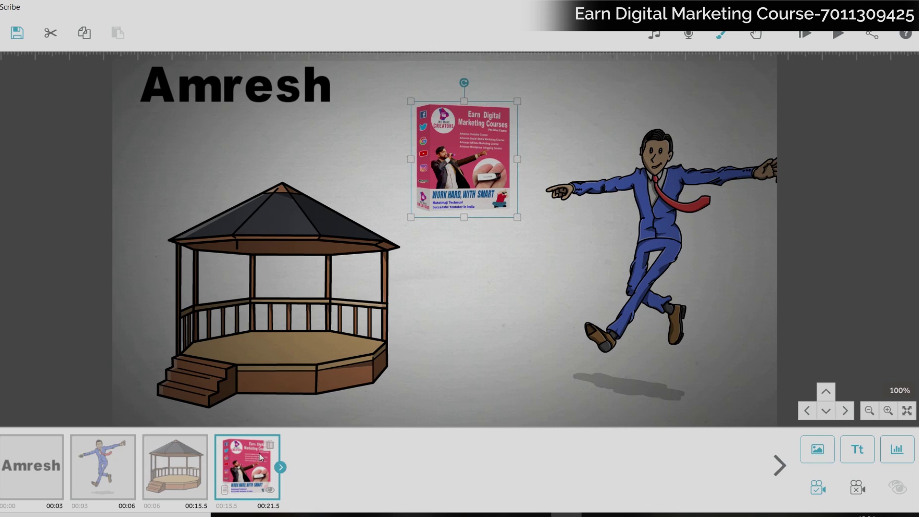
left_click(838, 34)
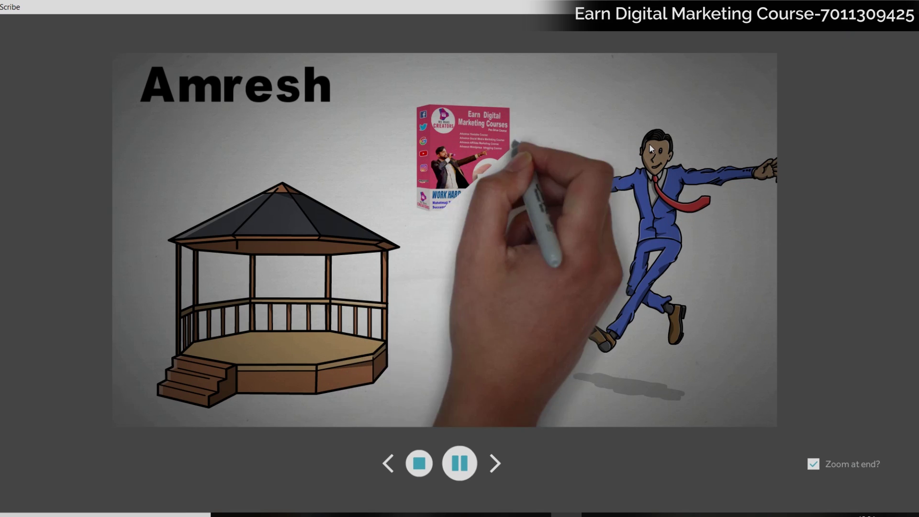
left_click(414, 473)
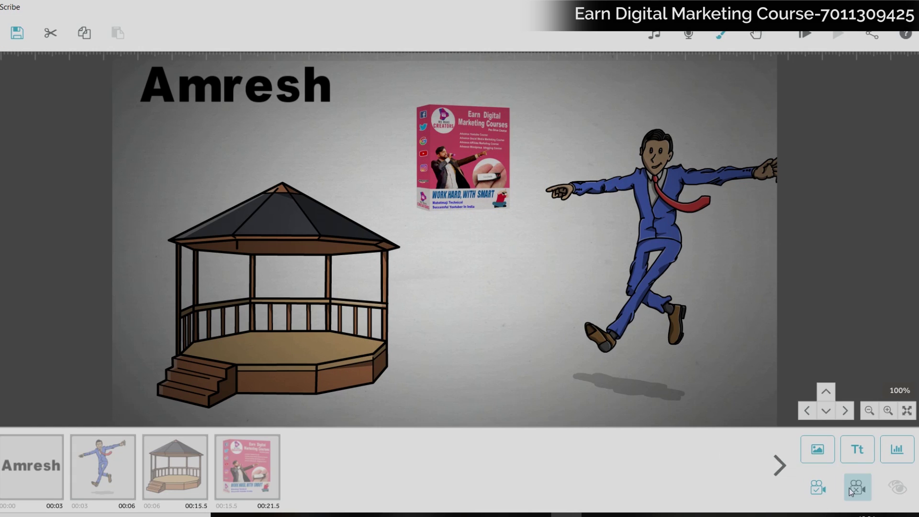
Look at the Desktop image files available for import and close the image library without adding any
left_click(819, 448)
left_click(228, 448)
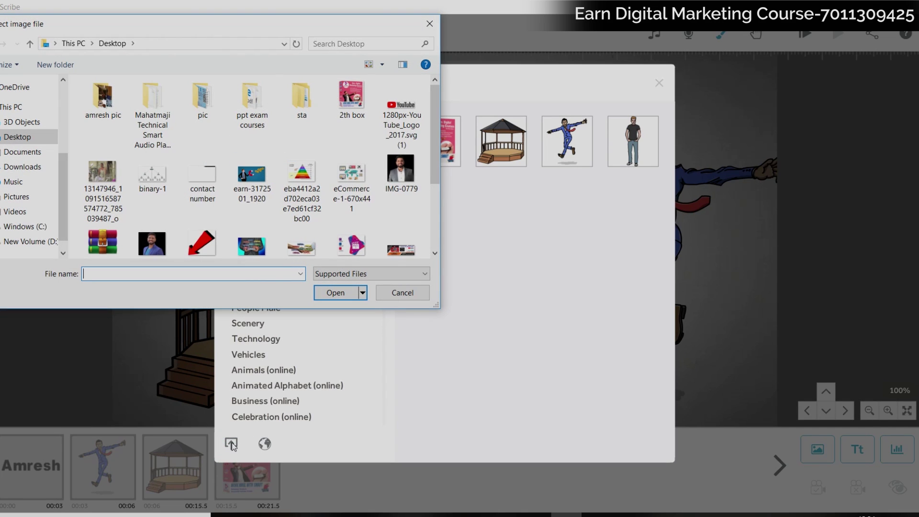
left_click(429, 24)
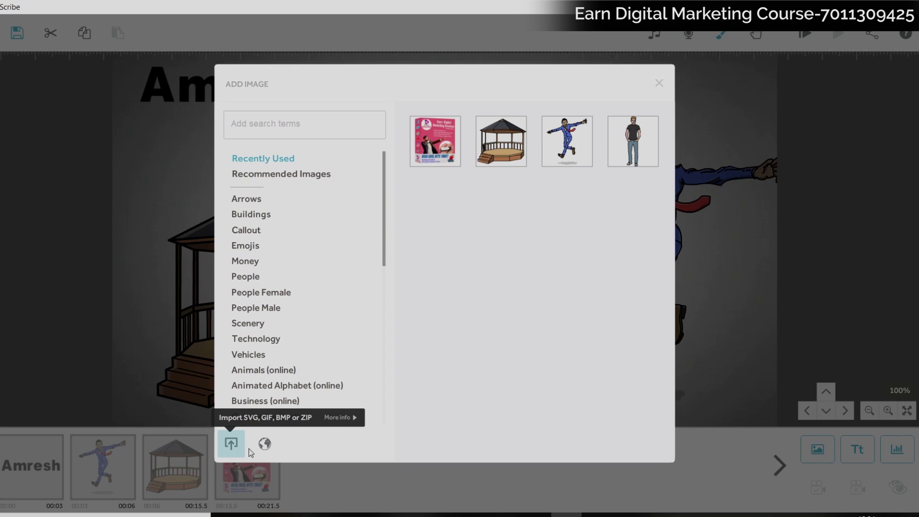
left_click(657, 84)
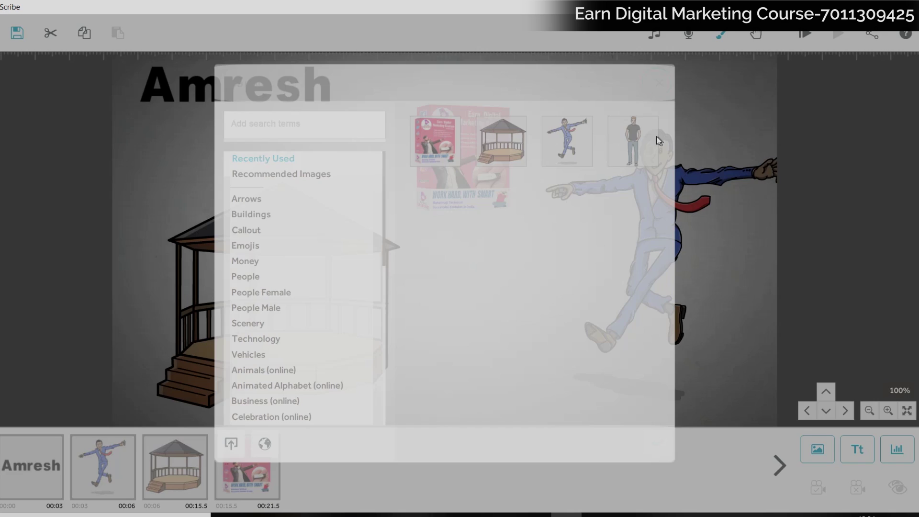
Preview the scribe from the title text with the vignette background, and stop the playback
left_click(660, 216)
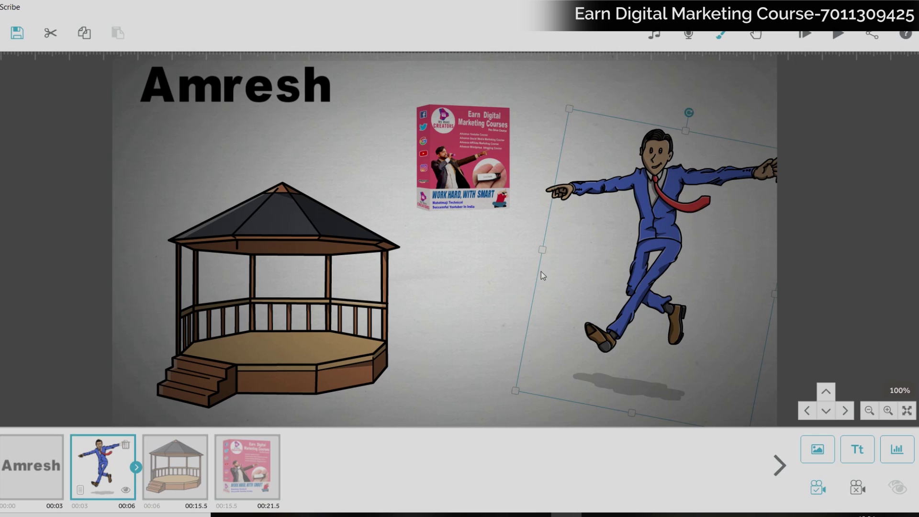
left_click(828, 32)
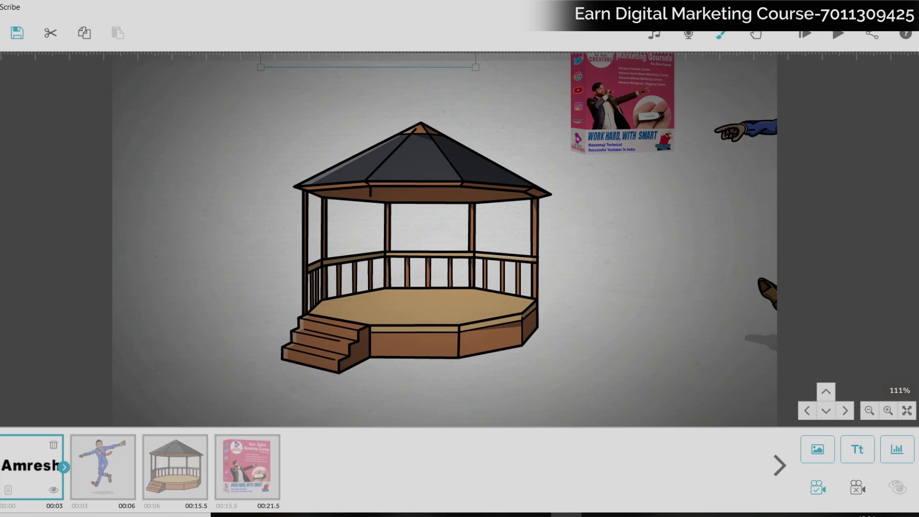
left_click(838, 33)
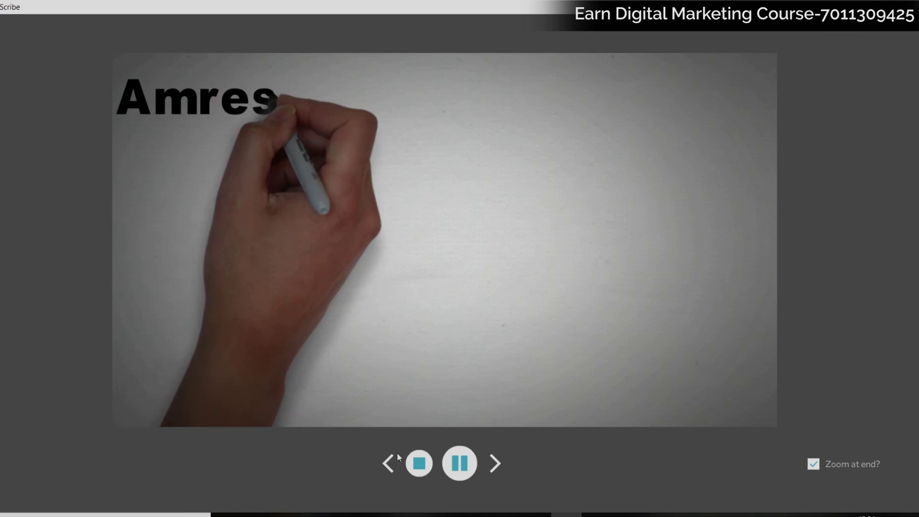
left_click(420, 463)
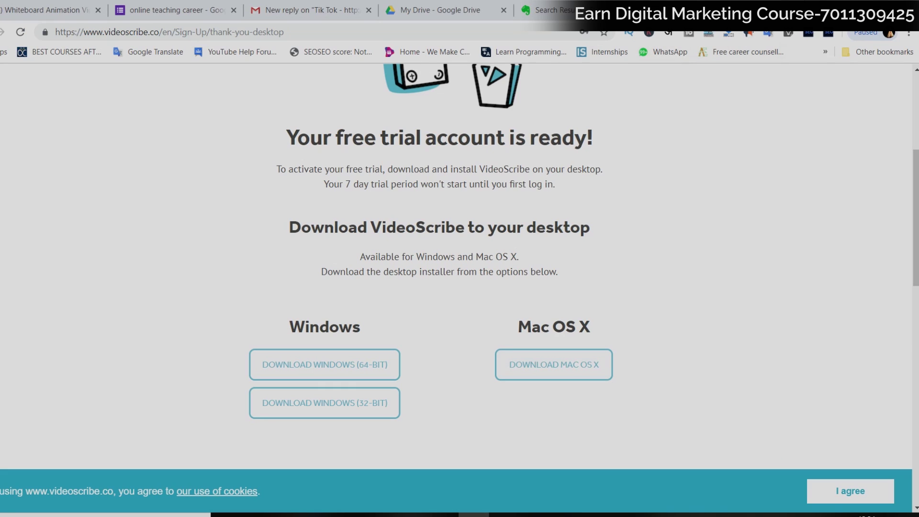
Switch to Chrome and search Google for "flat icon" in a new tab
key("ctrl+t")
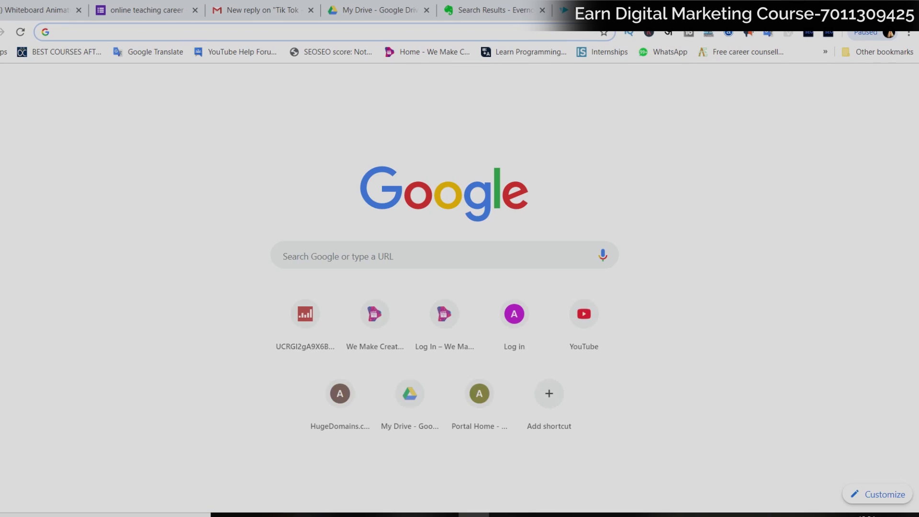
type("flat")
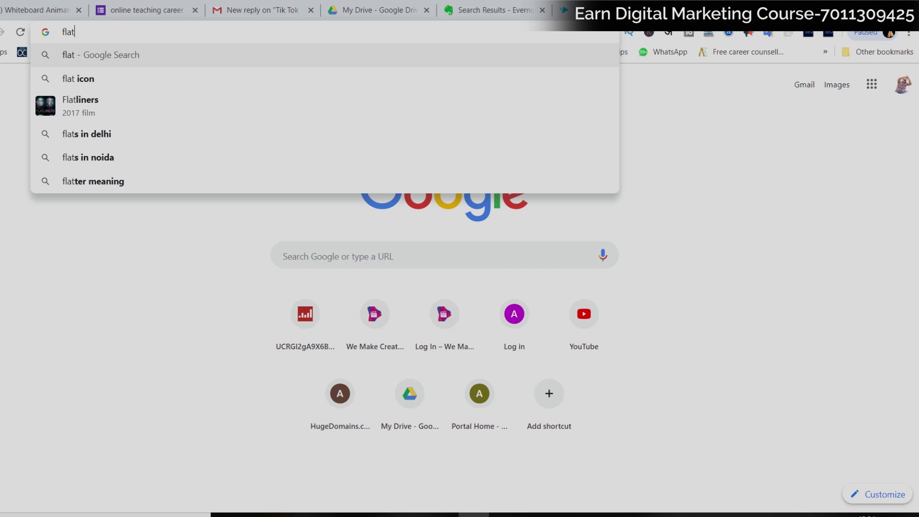
key("Down")
key("Return")
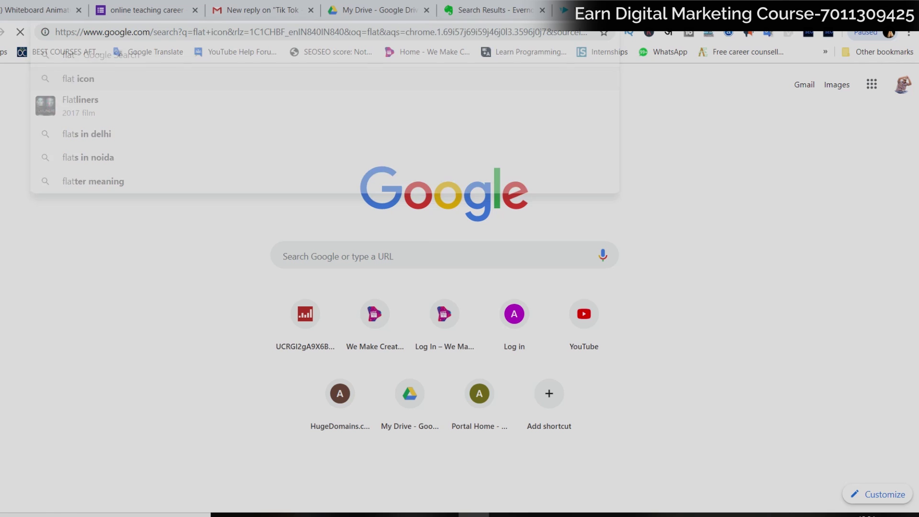
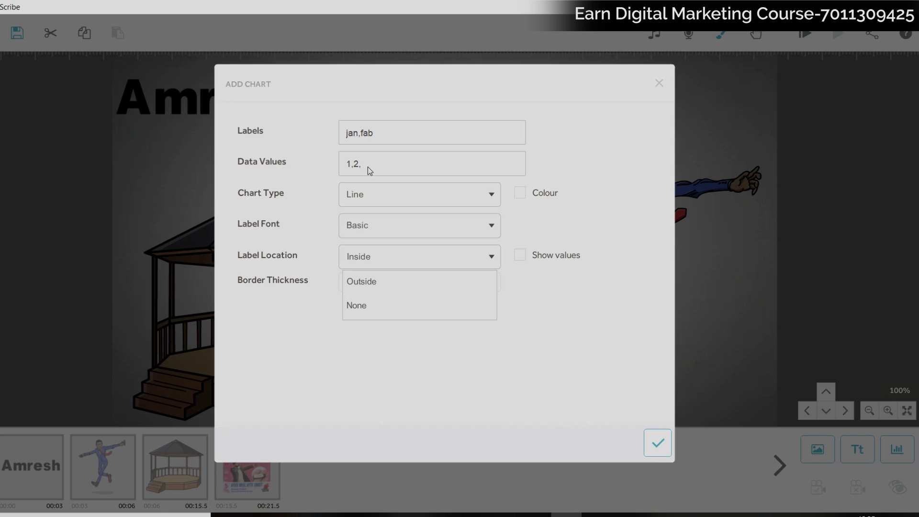
Insert the line chart with labels jan,fab, then shrink it and fit it beneath the box image
left_click(658, 442)
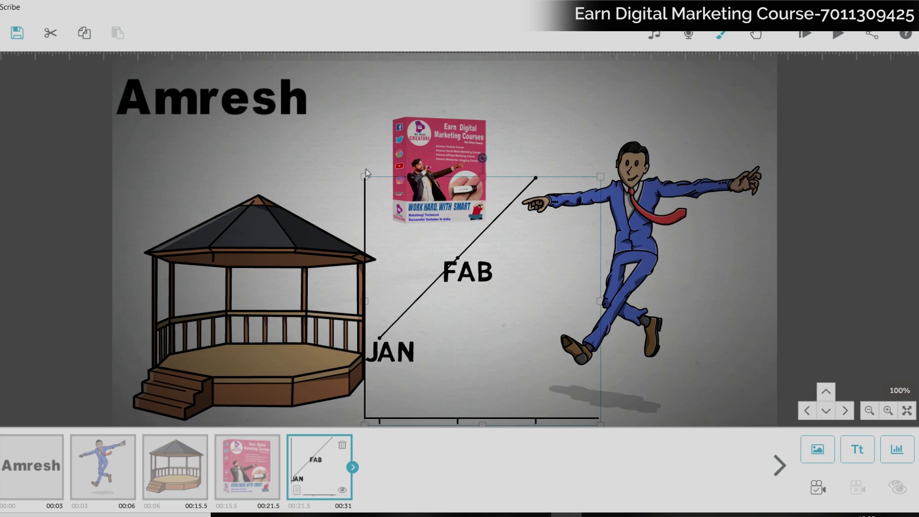
left_click_drag(364, 179, 415, 259)
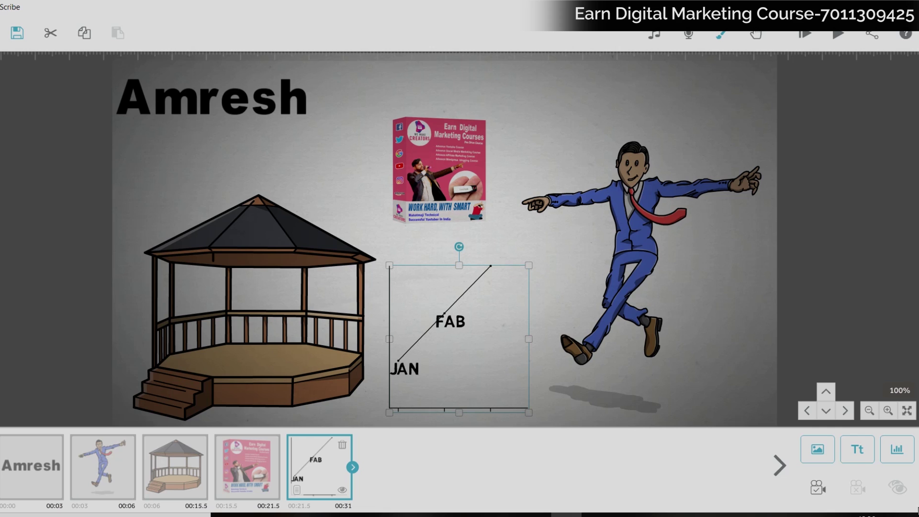
left_click(900, 452)
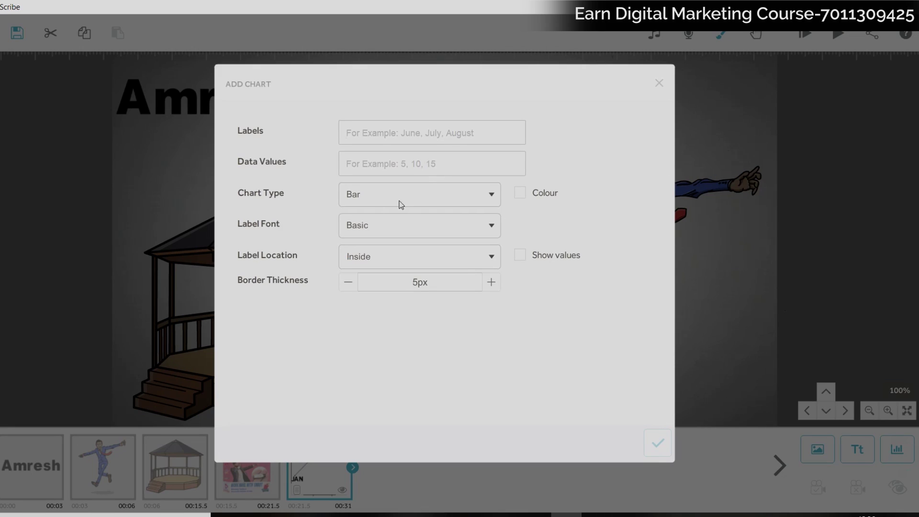
left_click(389, 196)
left_click(383, 219)
left_click(661, 85)
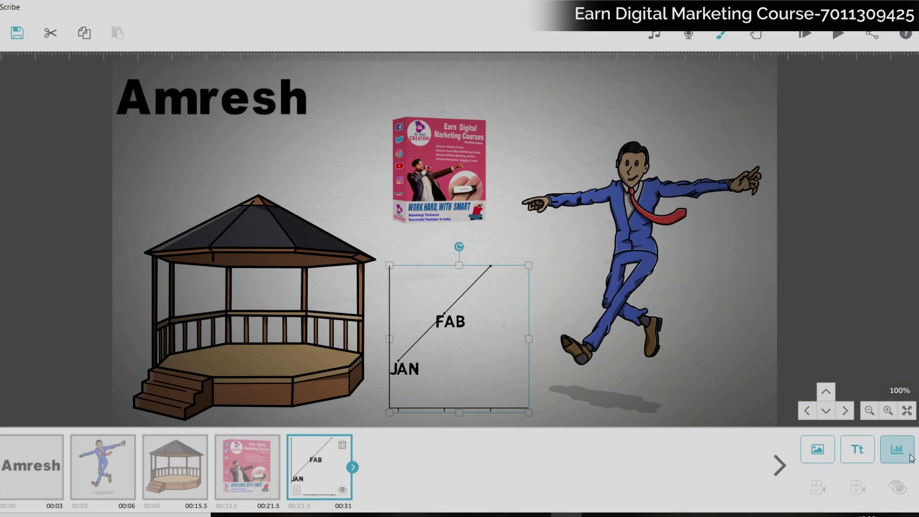
Cut the gazebo image and the man in the blue suit from the scribe
left_click(331, 316)
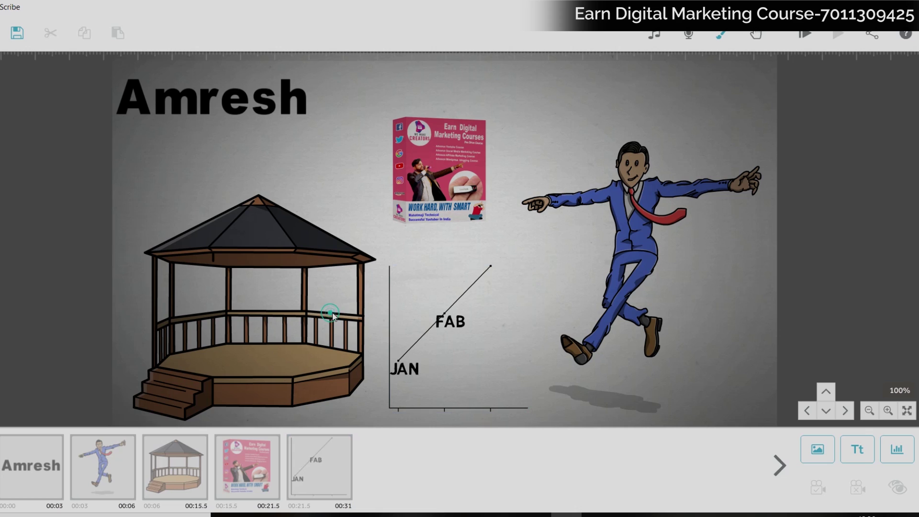
left_click(50, 33)
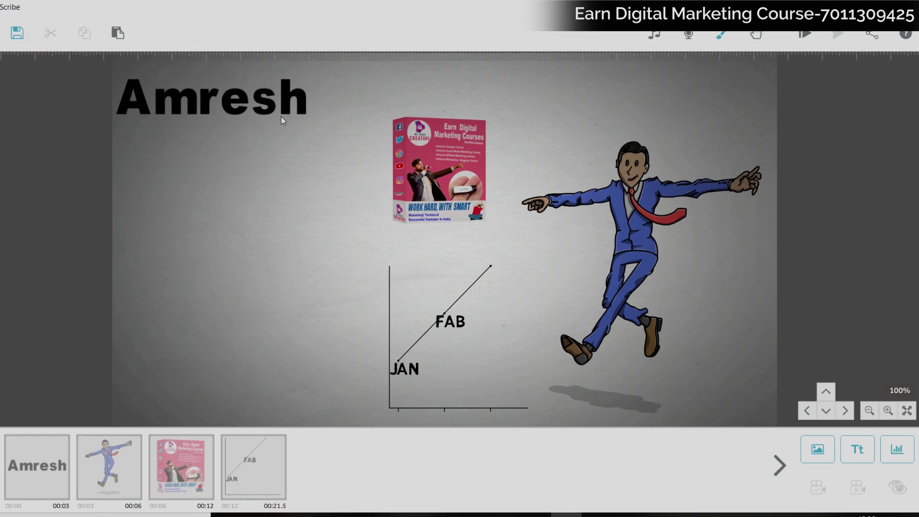
left_click(416, 171)
left_click(638, 201)
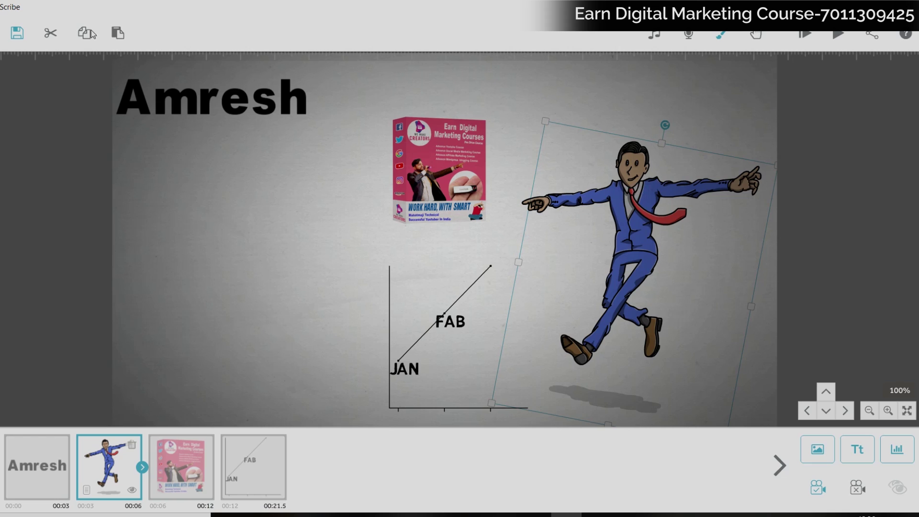
left_click(48, 36)
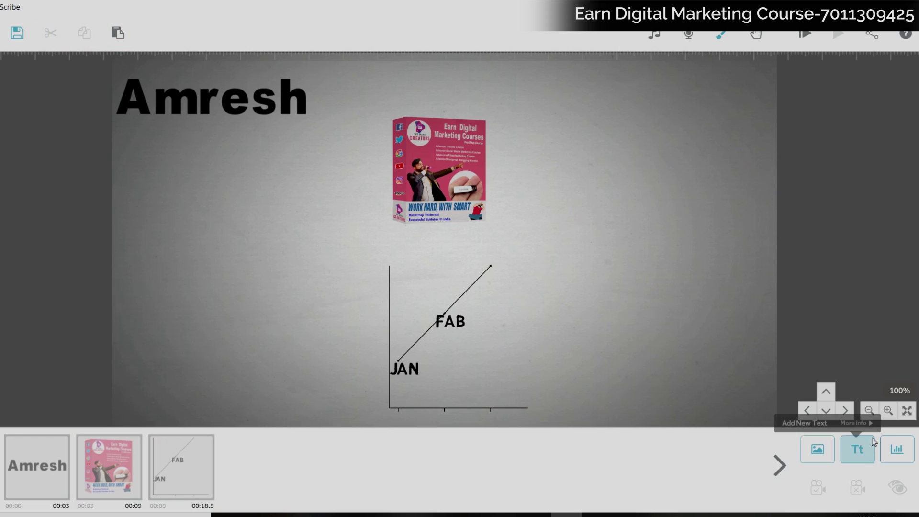
Add the People Female image of the woman with raised arms to the left of an empty canvas area and set its camera view
left_click(703, 233)
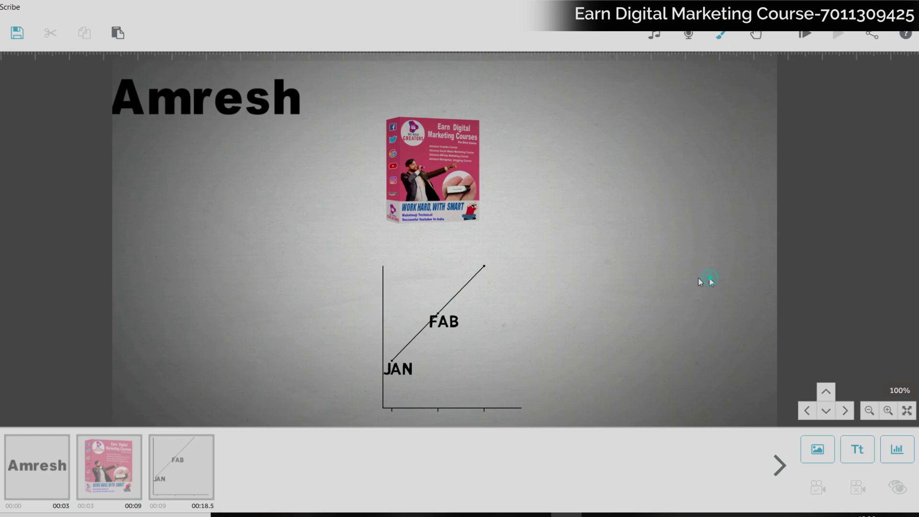
left_click_drag(706, 281, 238, 238)
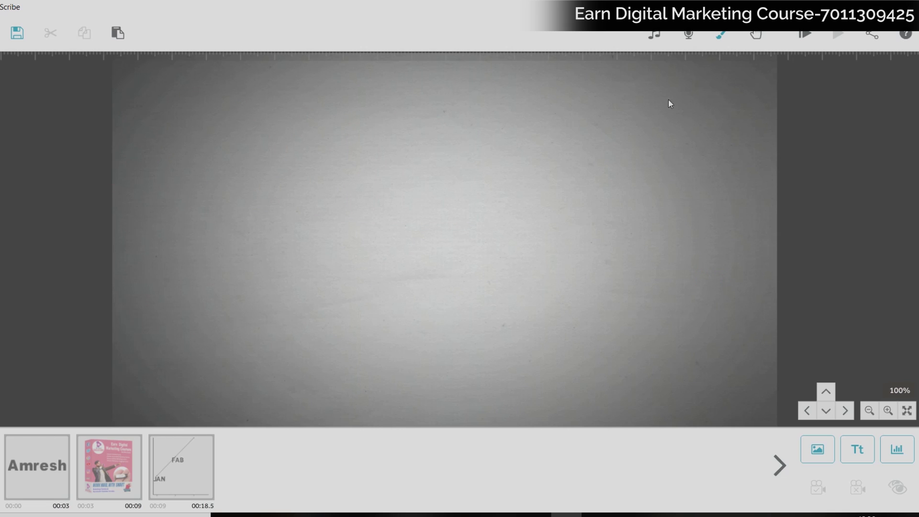
left_click(818, 449)
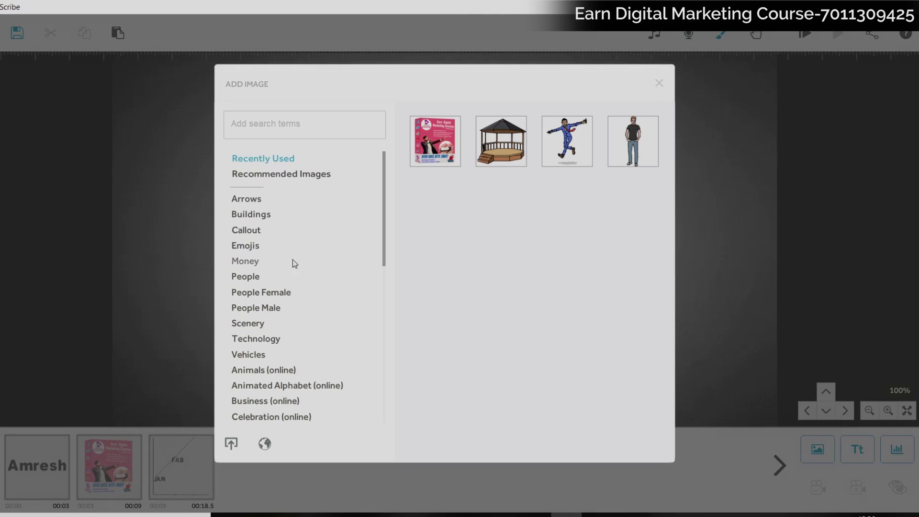
left_click(261, 292)
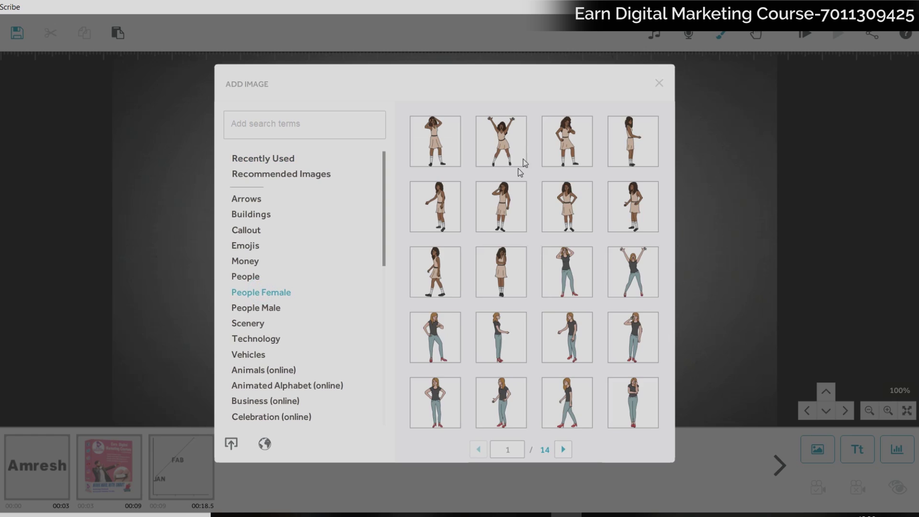
left_click(517, 146)
left_click_drag(450, 205, 195, 165)
left_click(820, 487)
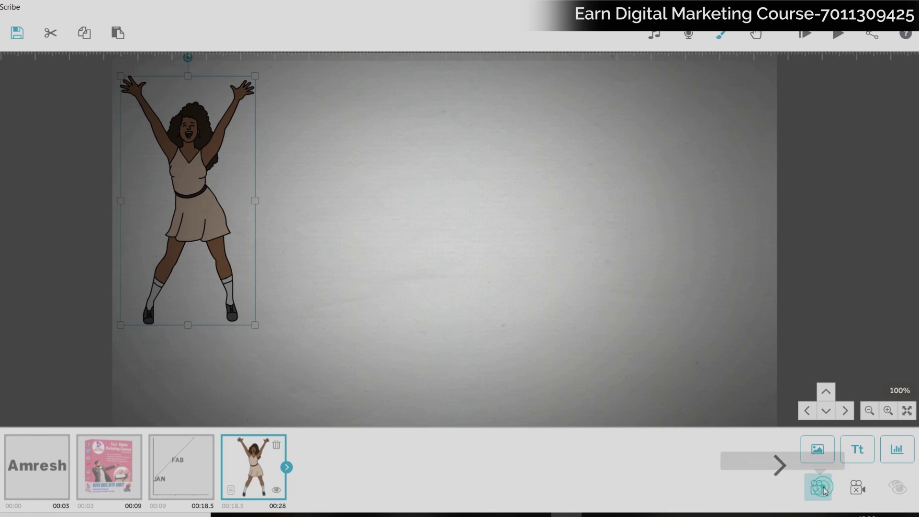
Add the text "hi" in Arial Black, enlarge it beside the woman and set its camera view
left_click(855, 453)
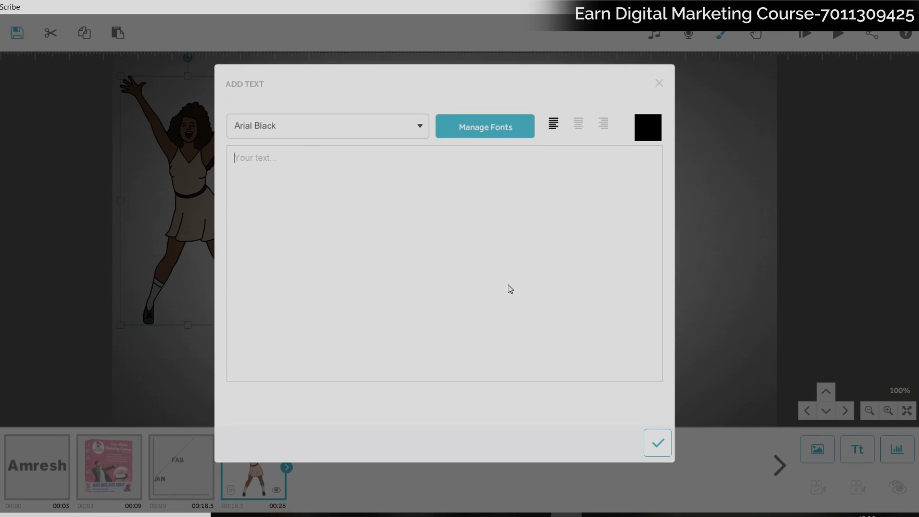
type("hi")
left_click(659, 446)
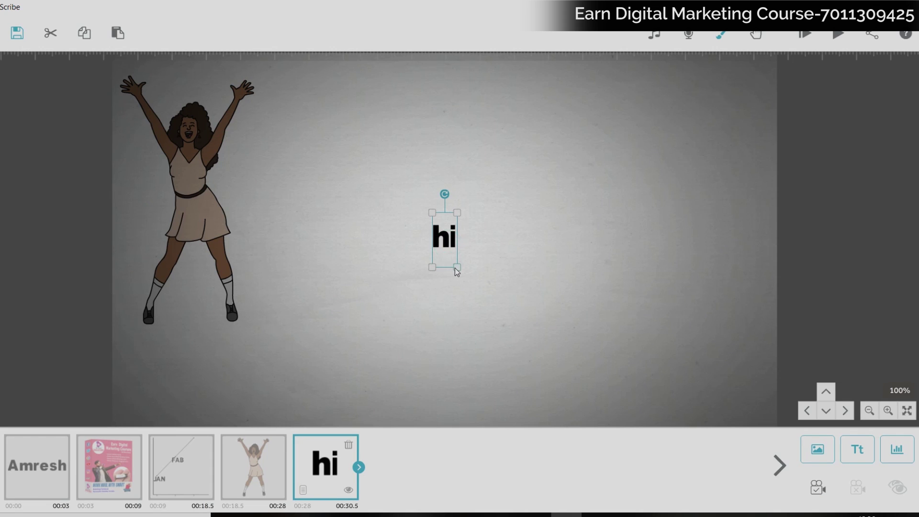
left_click_drag(456, 272, 460, 243)
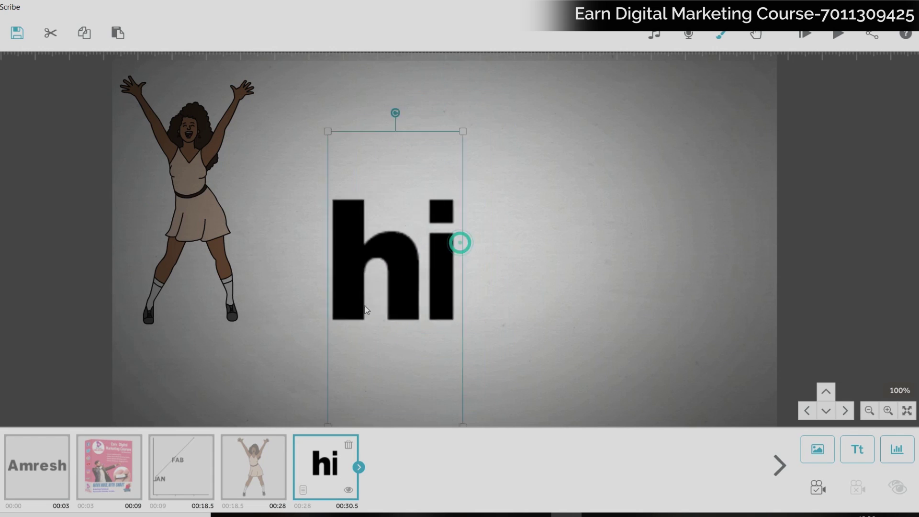
left_click_drag(366, 309, 337, 288)
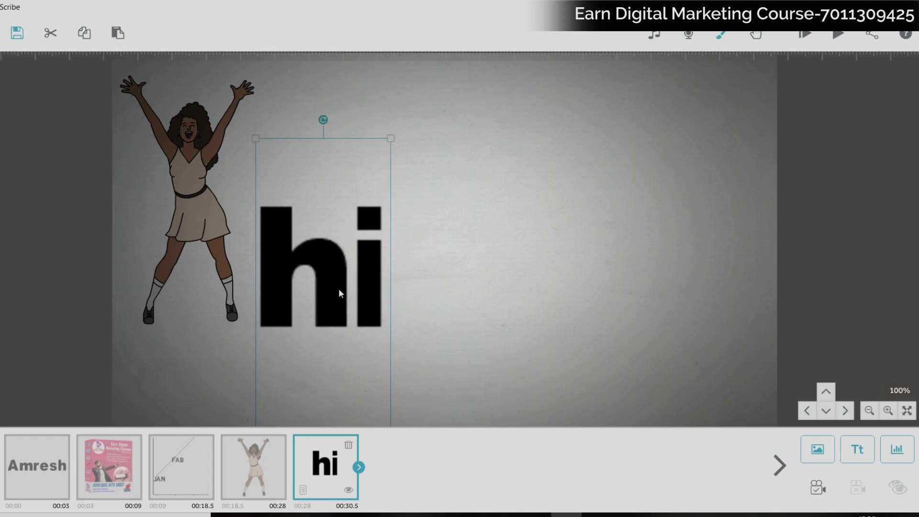
left_click(817, 487)
Set the animate time of the "hi" text to 0.5 s
left_click(338, 467)
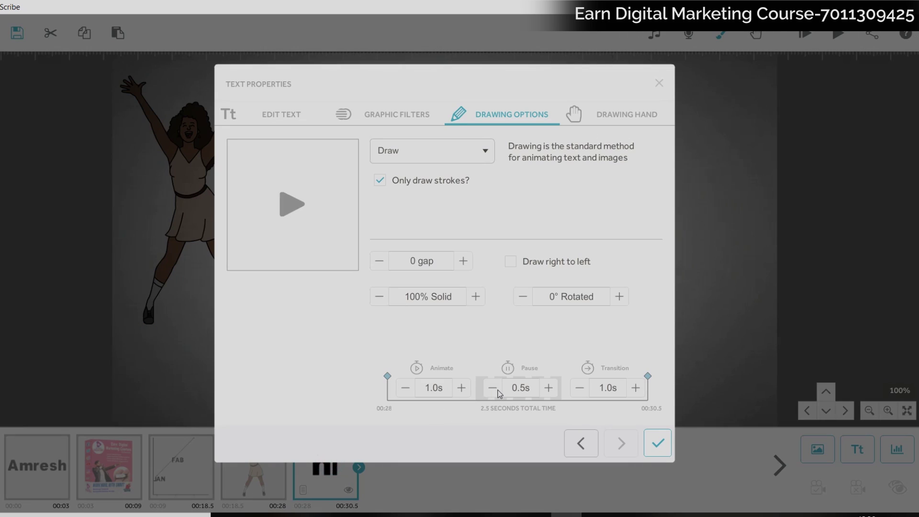
left_click(405, 387)
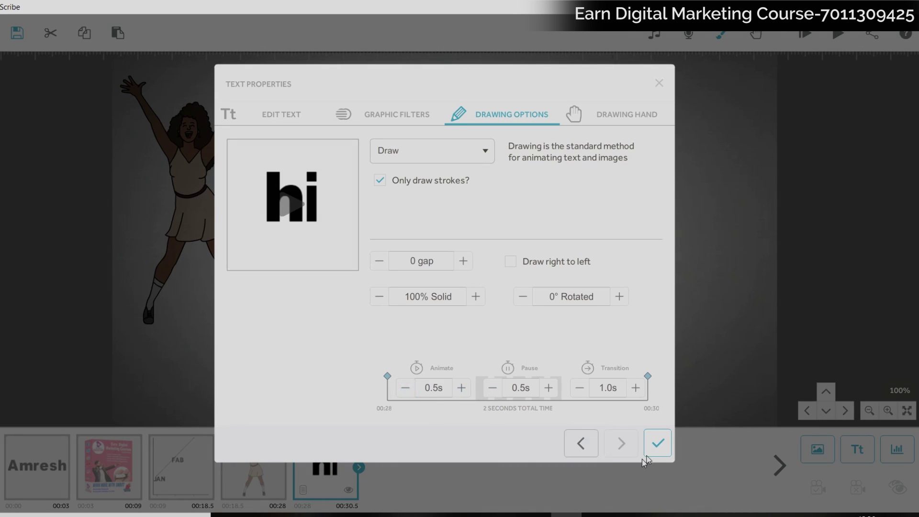
left_click(655, 445)
left_click(660, 246)
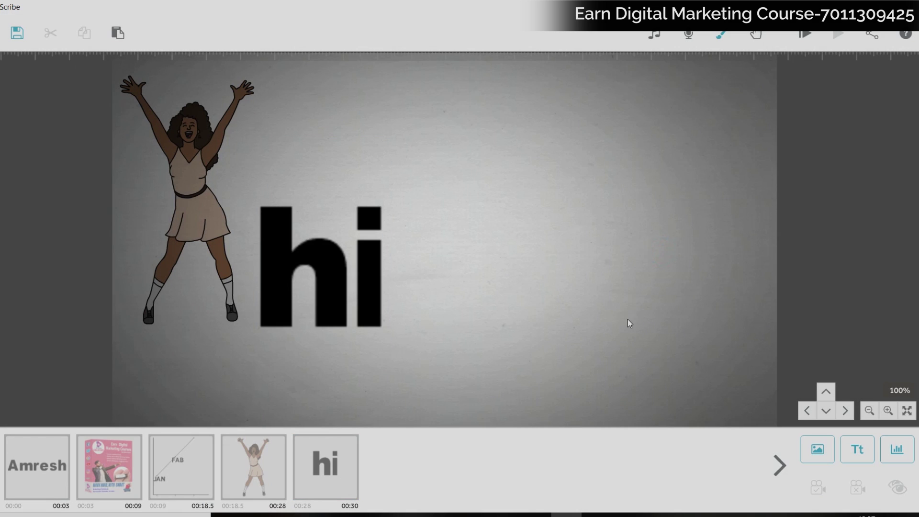
Look through the scribe music tracks, sampling Adrenaline Junkie, and the voiceover recording options, closing both without adding audio
left_click_drag(678, 250, 436, 251)
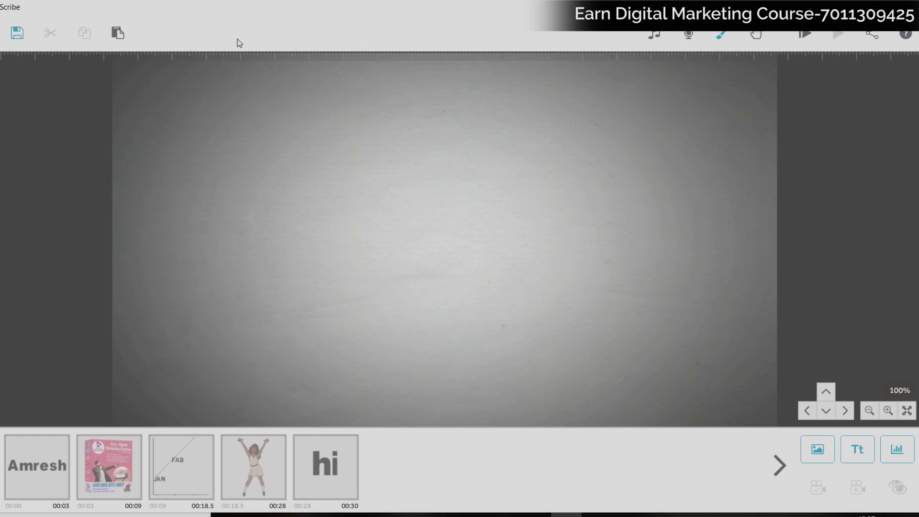
left_click(653, 36)
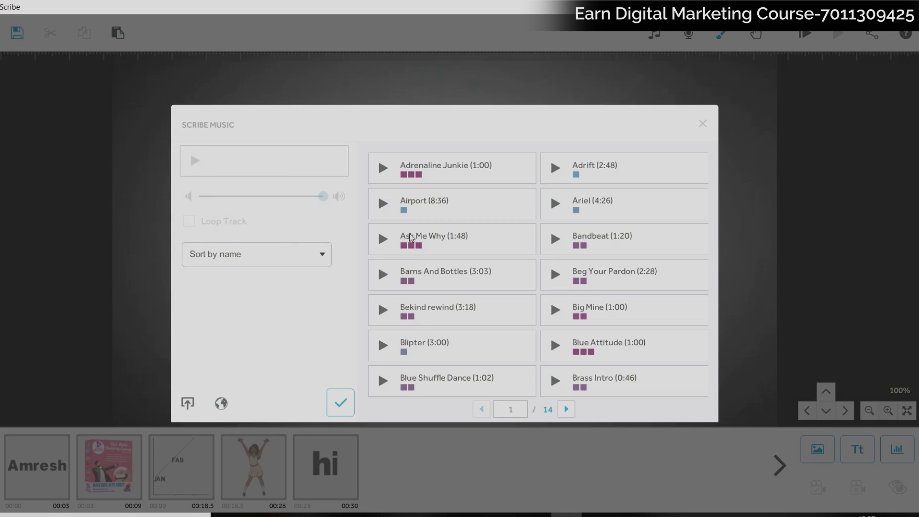
left_click(384, 171)
left_click(383, 168)
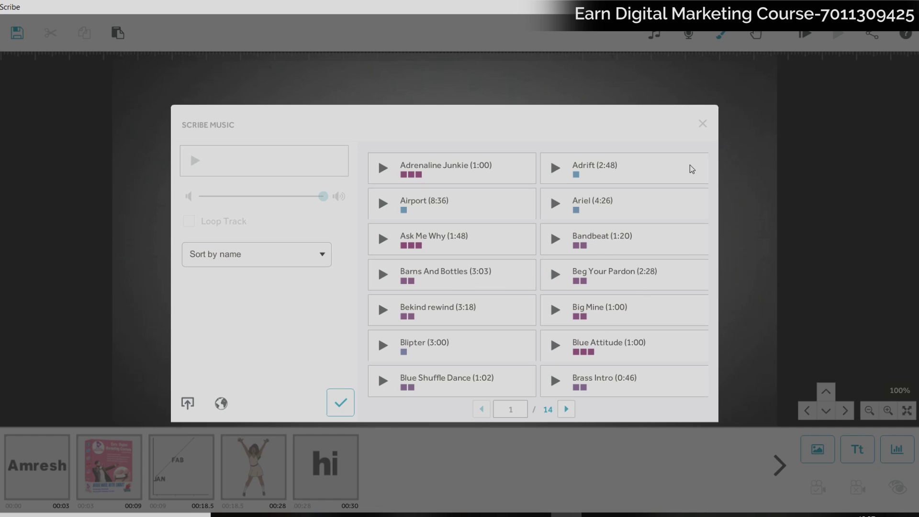
scroll(544, 283, "down", 5)
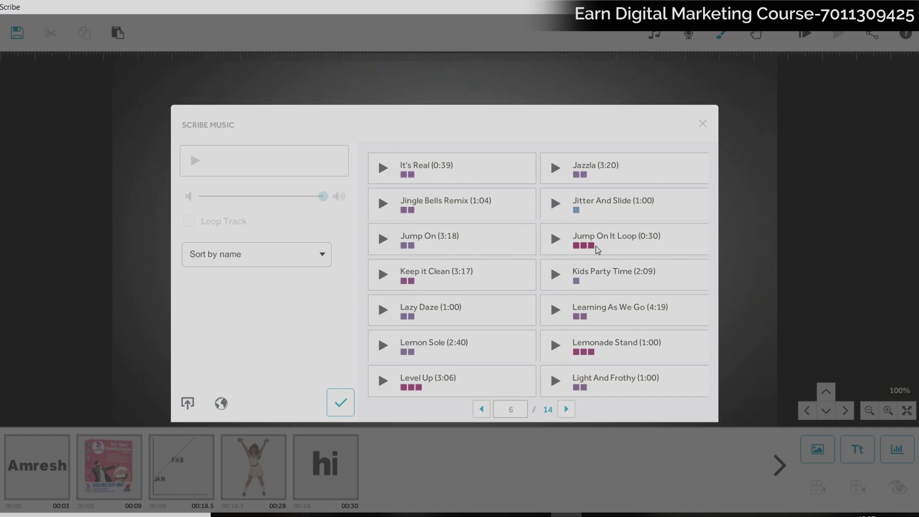
left_click(700, 126)
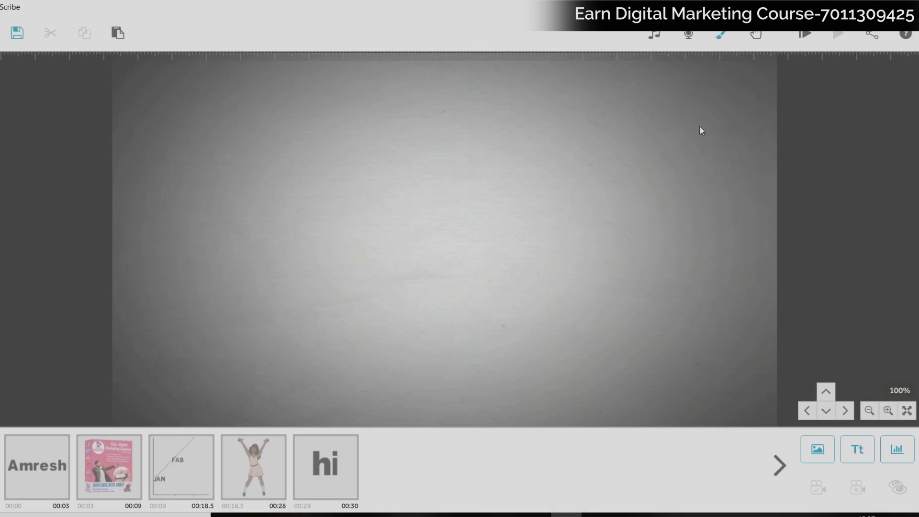
left_click(688, 36)
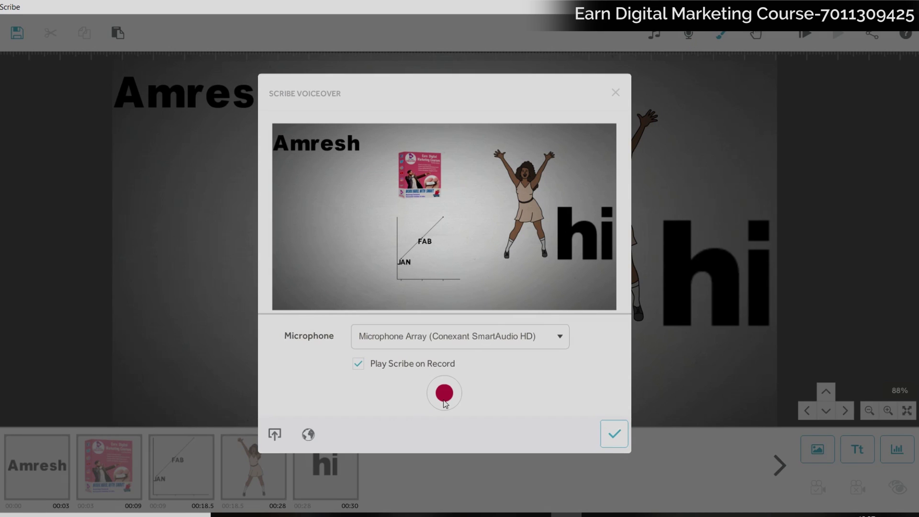
left_click(613, 92)
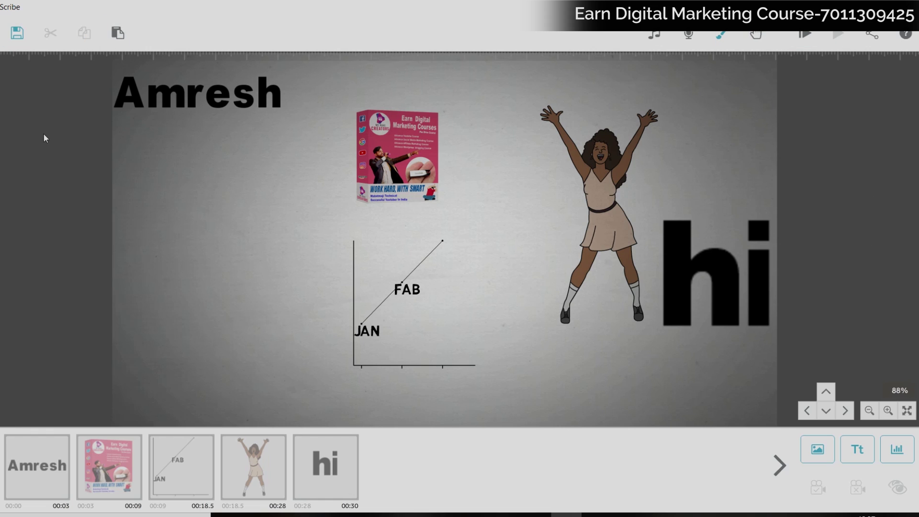
Save the scribe in All Scribes under the person's first name and render it to the Desktop as a 720 Quicktime MOV at 25 fps
left_click(17, 33)
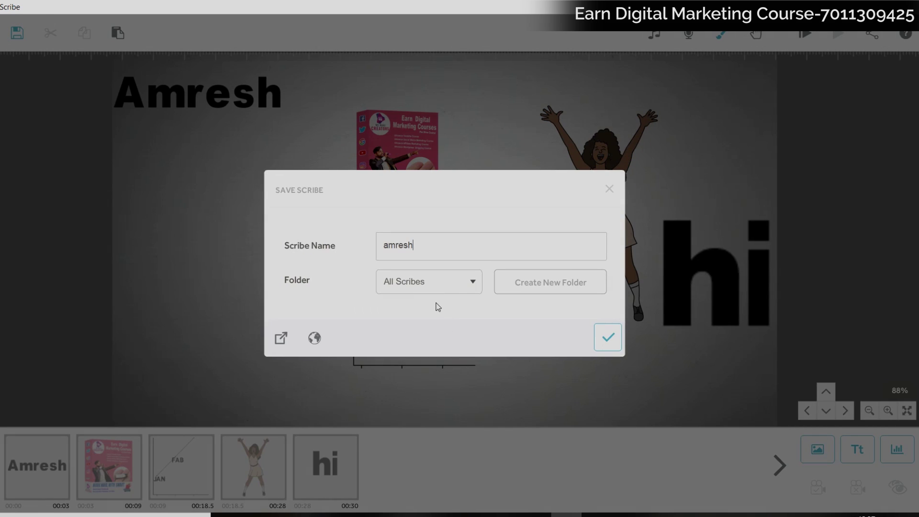
key("Return")
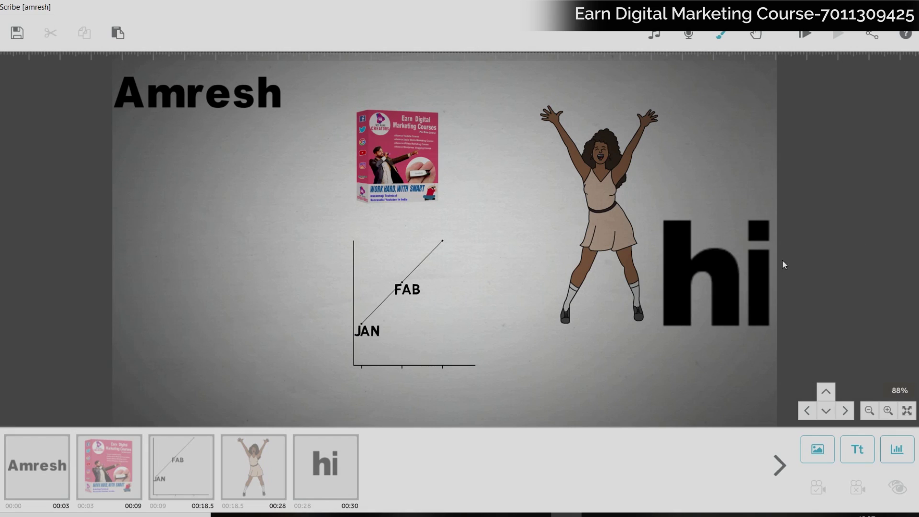
left_click(871, 35)
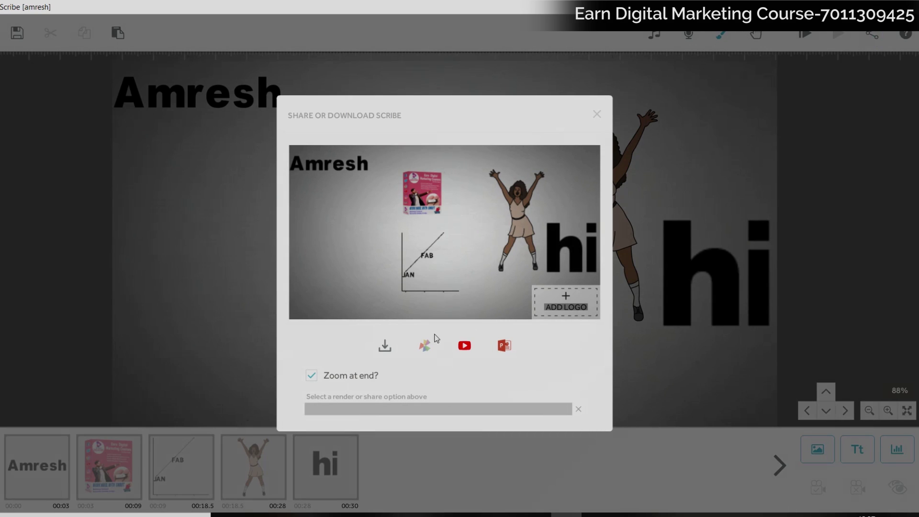
left_click(386, 348)
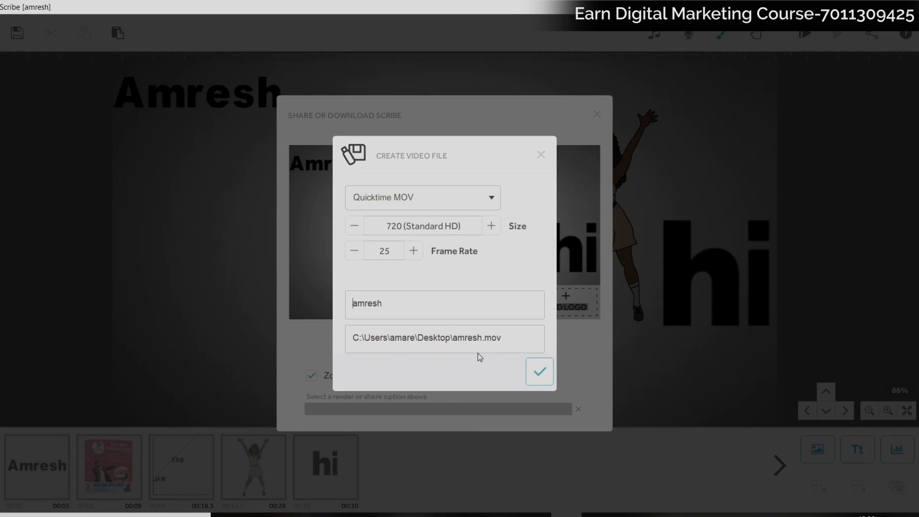
left_click(539, 371)
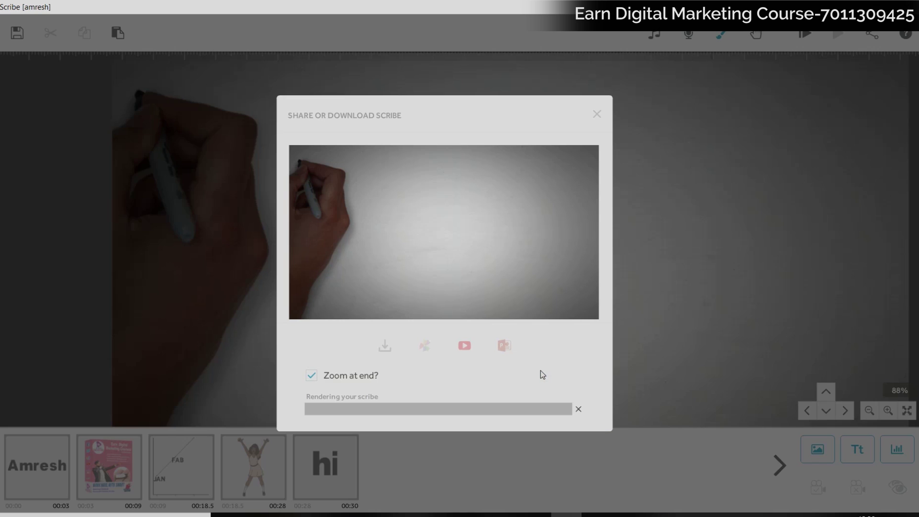